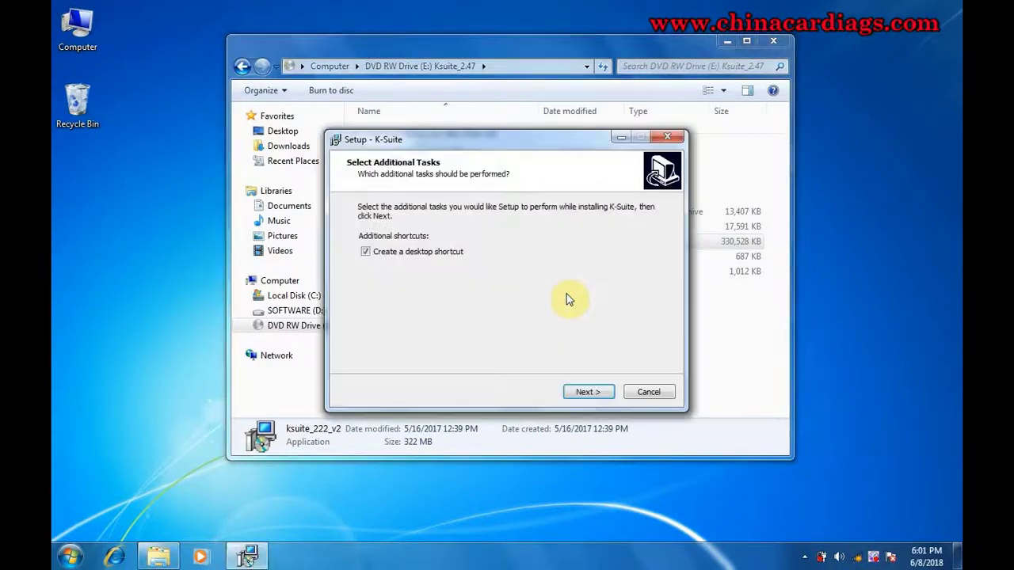
- Install K-Suite with a desktop shortcut and accept the Microsoft Visual C++ 2005 SP1 license agreement
click(588, 392)
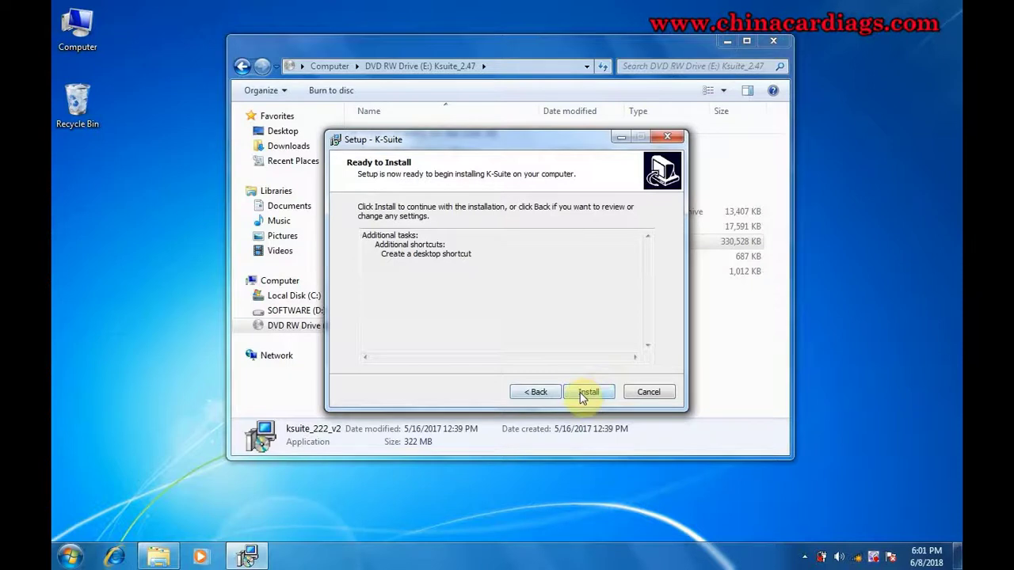
click(585, 393)
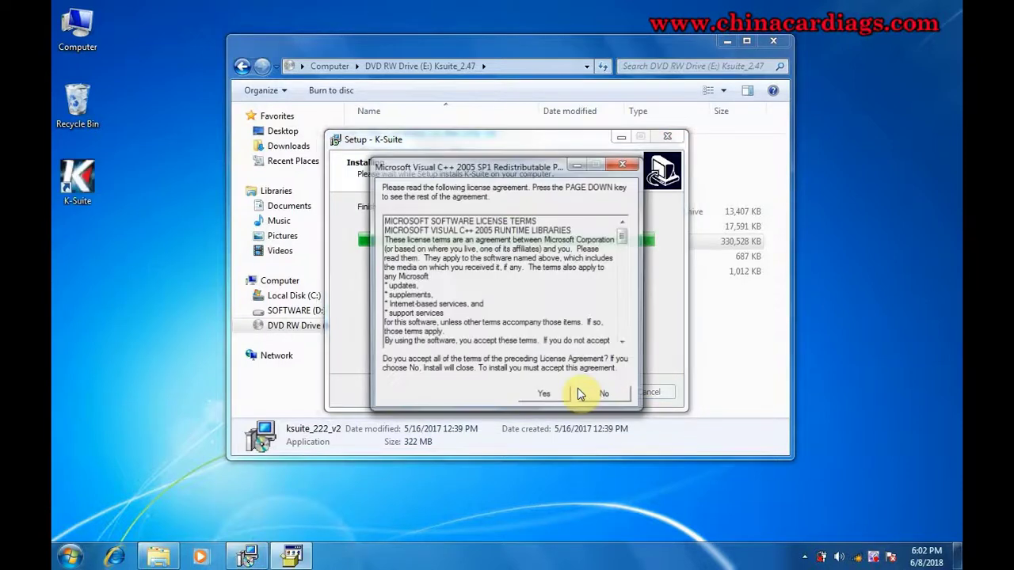
click(560, 403)
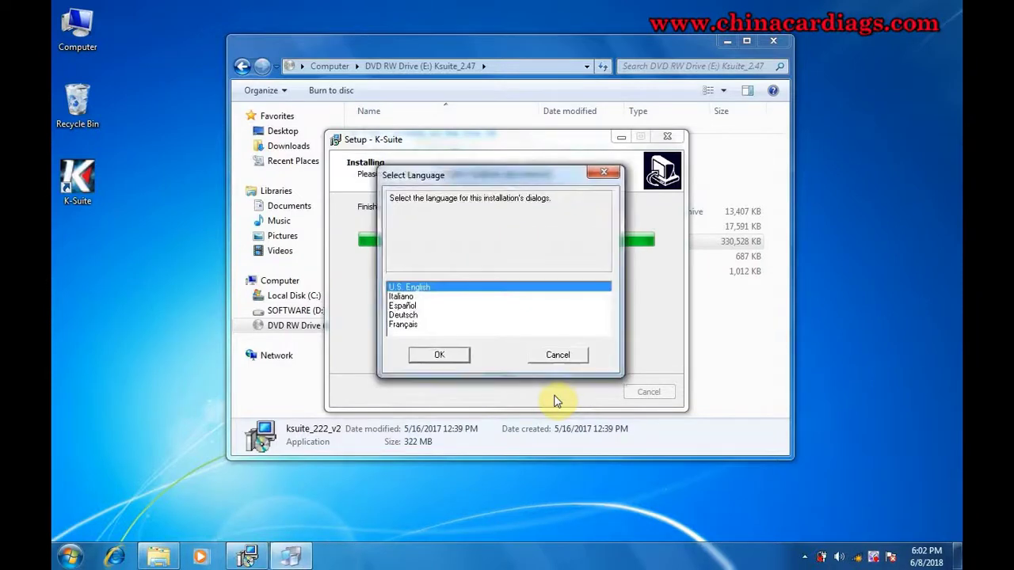
- Install the USBDEVICEDRV (1.00.011) driver in U.S. English, allowing the Alientech USB Device Driver Package
click(453, 354)
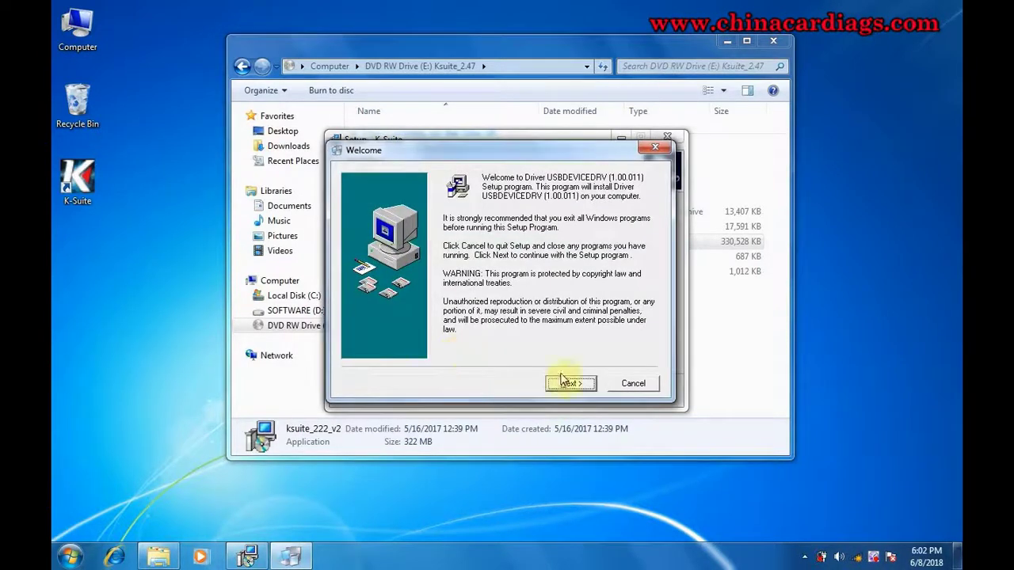
click(576, 385)
click(570, 383)
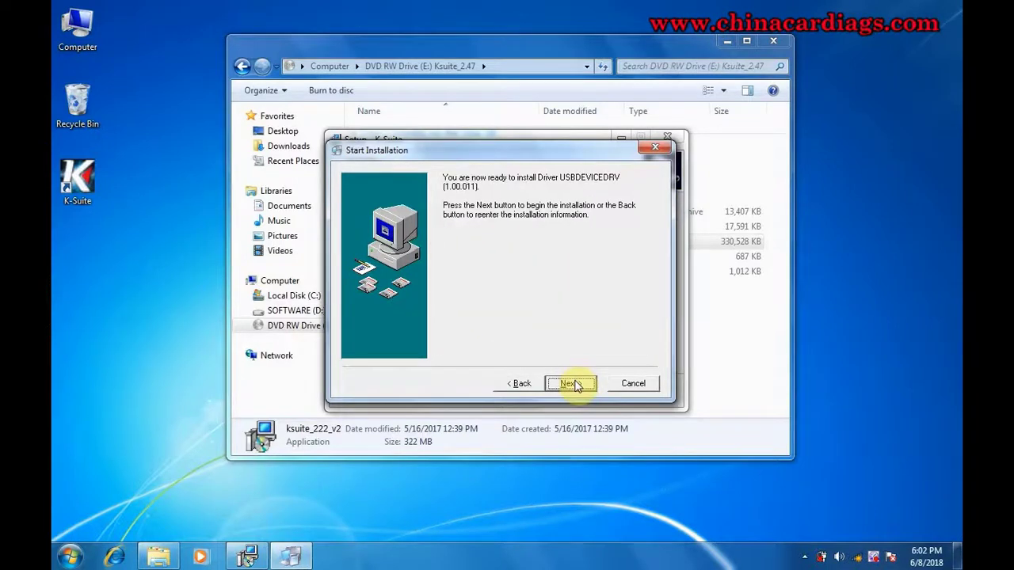
click(572, 384)
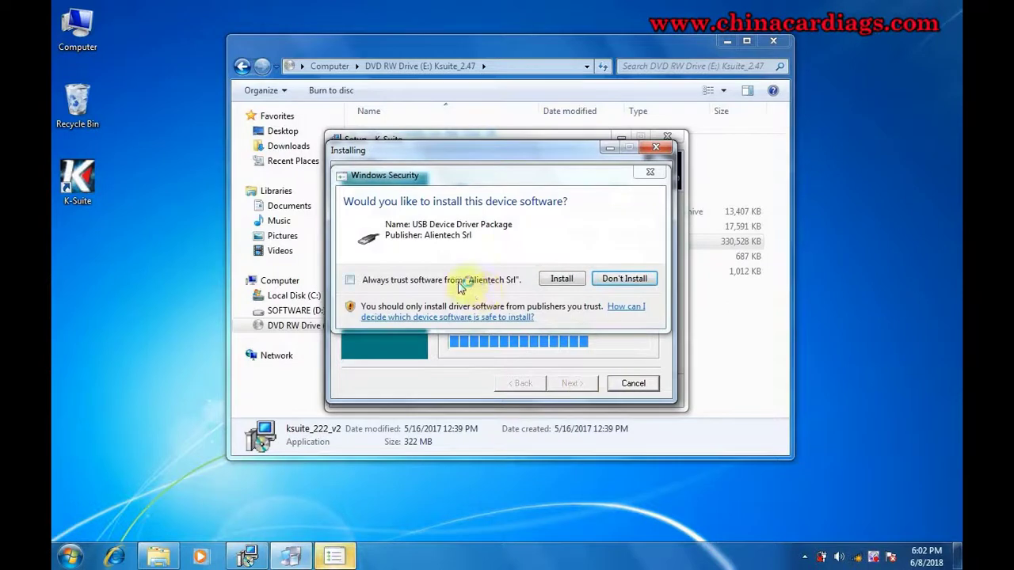
click(556, 282)
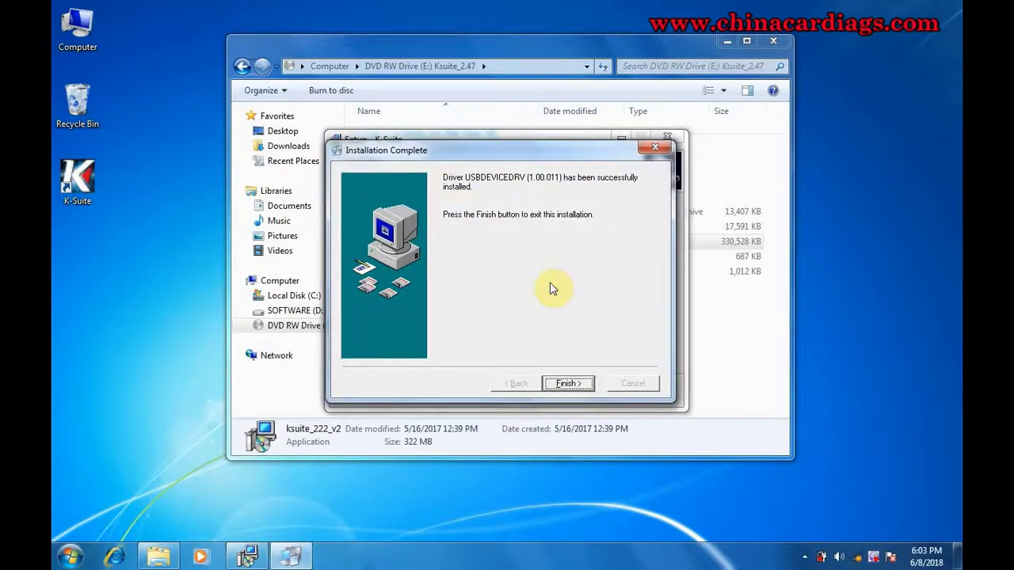
click(577, 383)
- Finish the K-Suite setup, dismiss the online-update connection error and close K-Suite
click(583, 394)
click(443, 248)
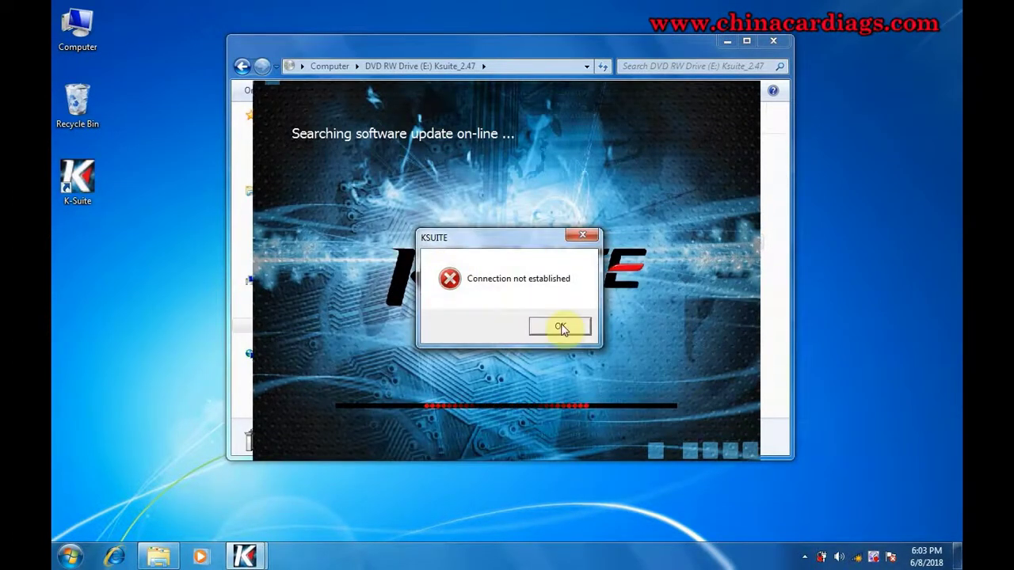
click(561, 325)
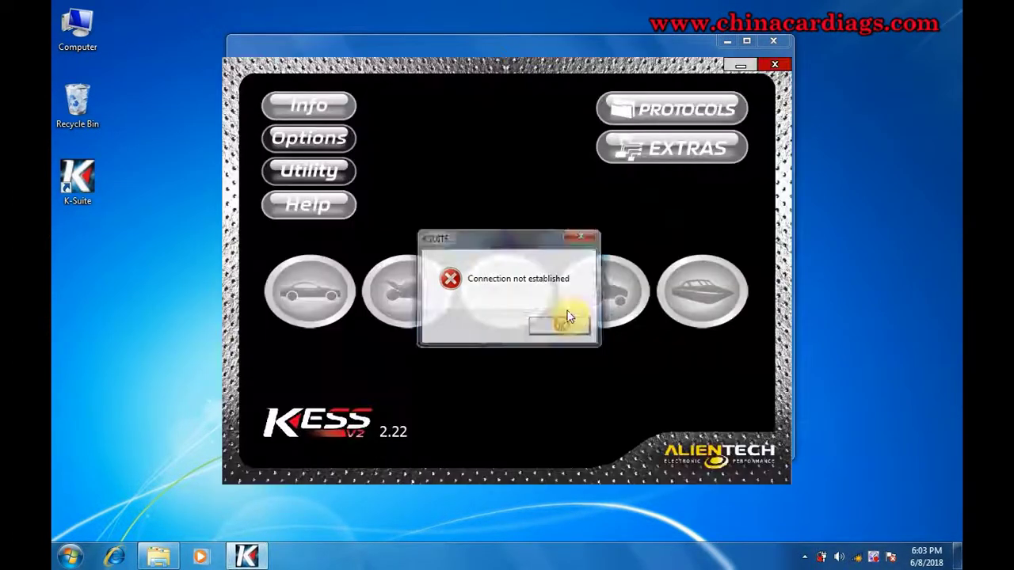
click(774, 65)
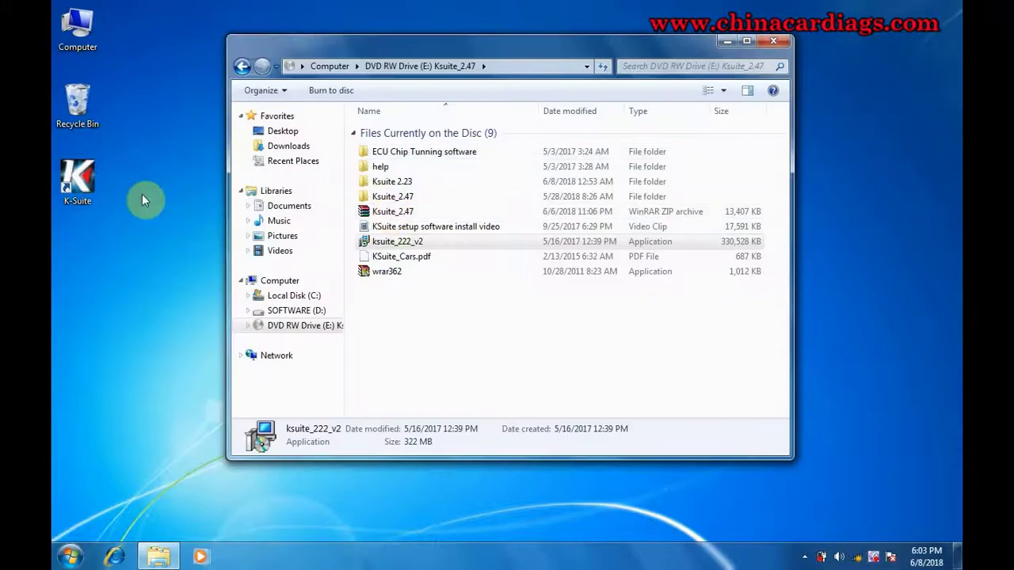
- Open the K-Suite shortcut's file location from its properties, close the properties and move the KSuite folder window beside the disc window
right_click(74, 191)
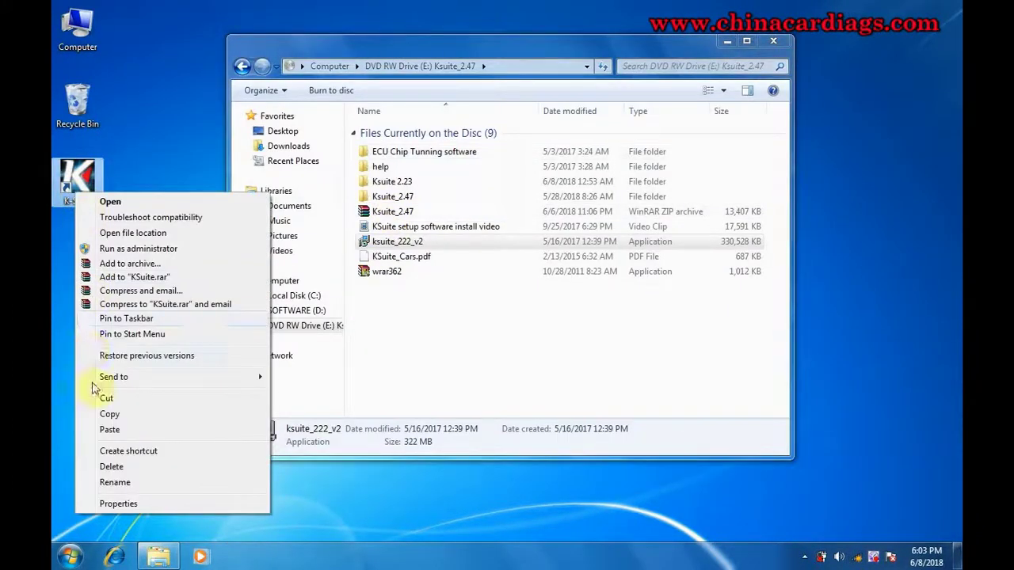
click(112, 504)
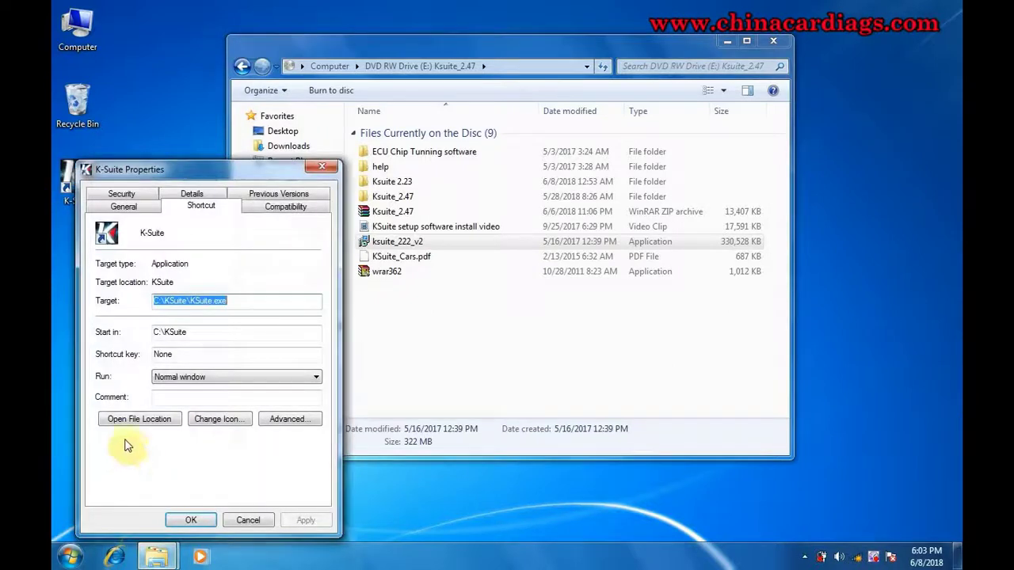
click(132, 420)
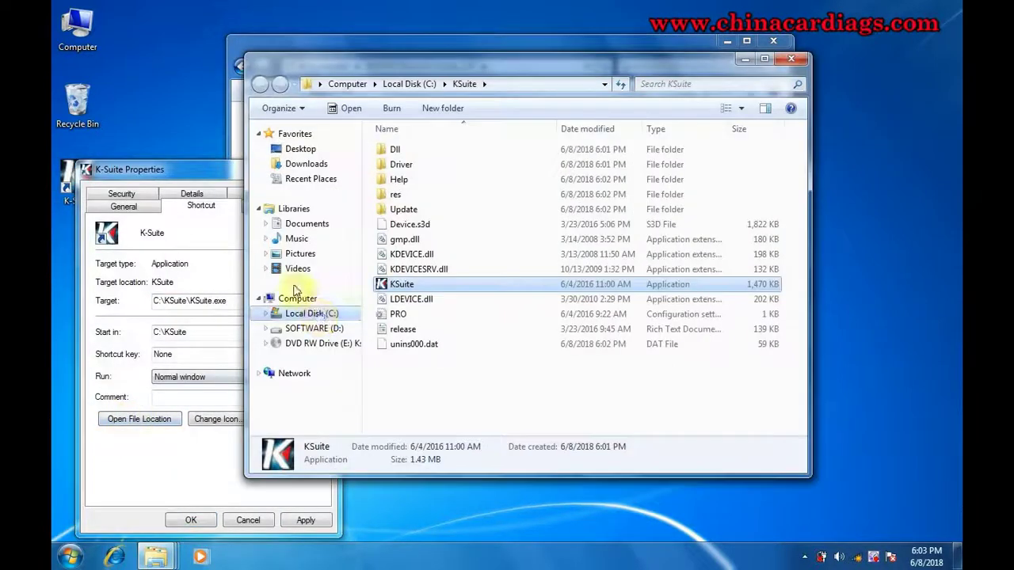
click(209, 170)
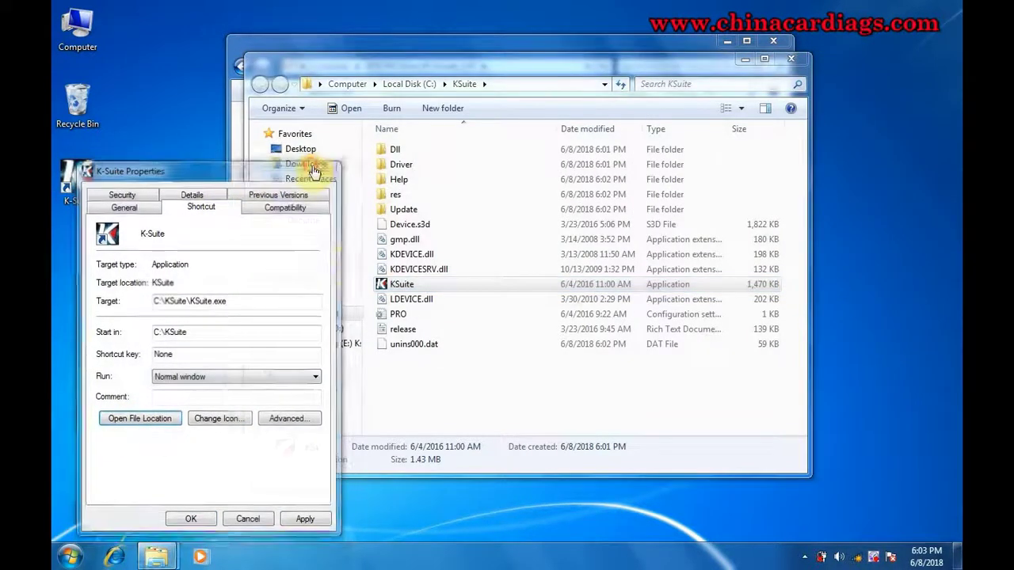
click(322, 167)
drag(549, 67, 767, 60)
- Delete all files and folders in C:\KSuite
drag(664, 370, 603, 144)
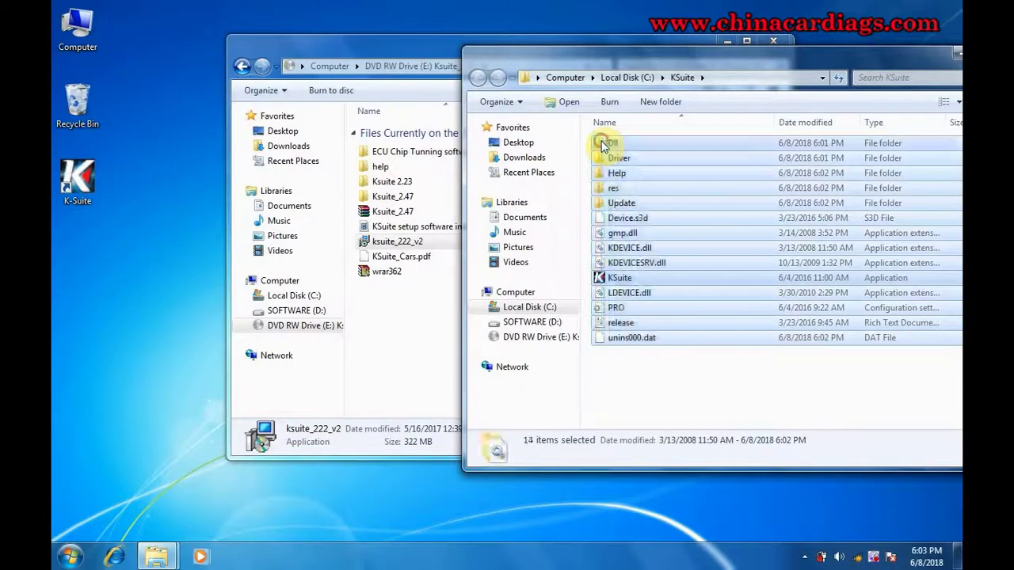
right_click(603, 145)
click(638, 330)
click(584, 290)
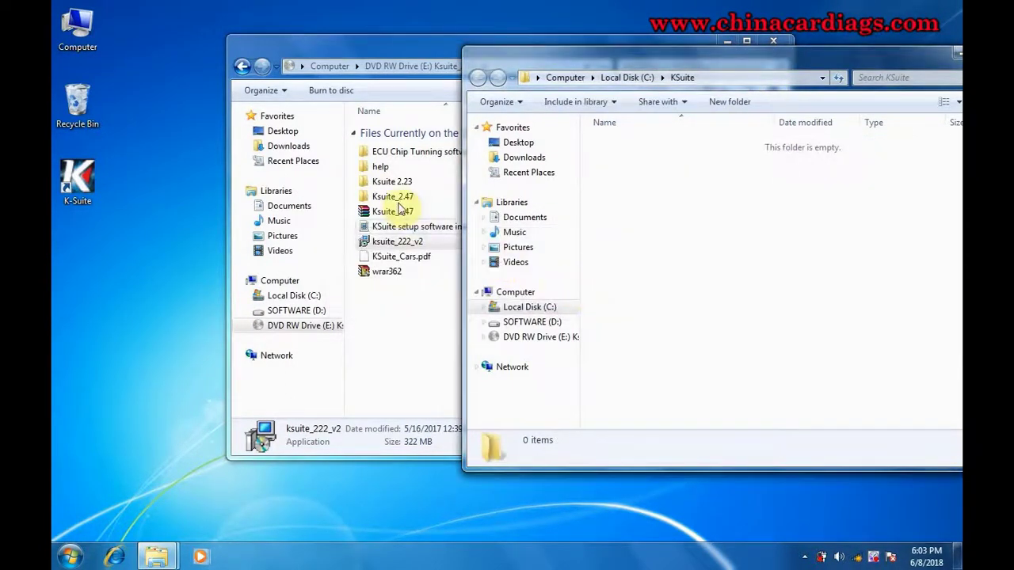
- Copy everything in the disc's Ksuite_2.47 folder into the empty C:\KSuite folder
right_click(399, 201)
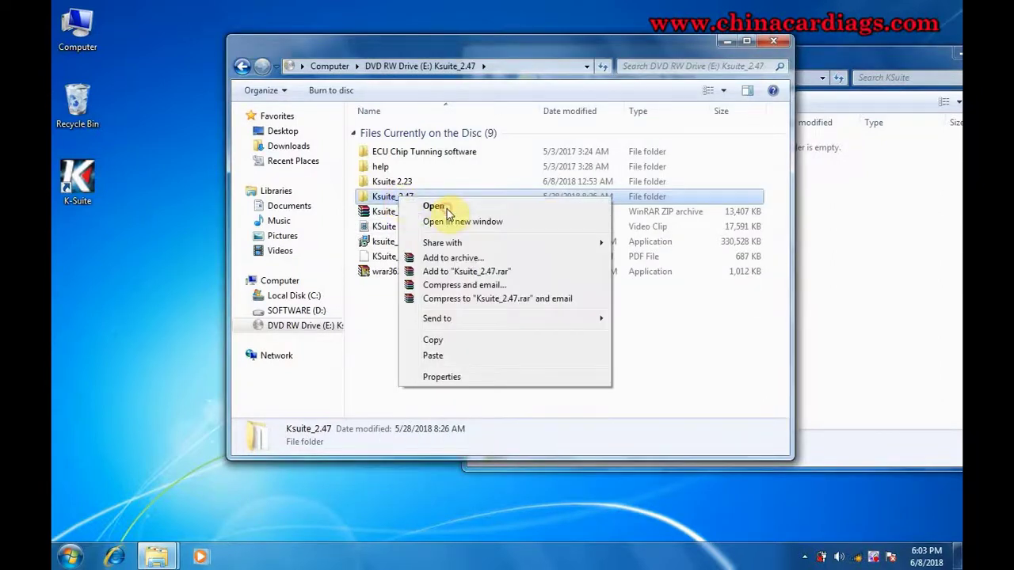
click(447, 211)
drag(433, 369, 360, 149)
right_click(361, 151)
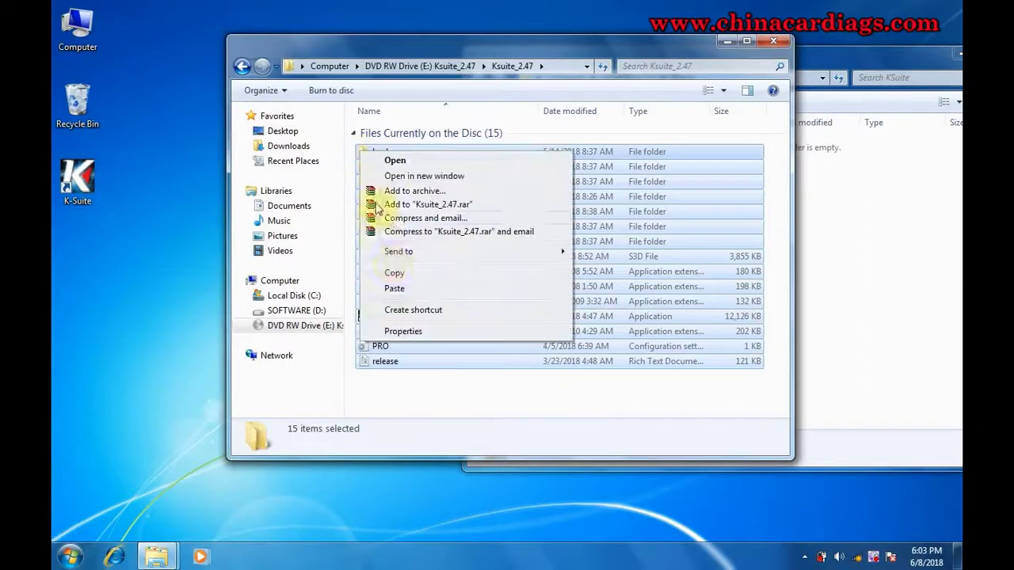
click(399, 273)
click(713, 256)
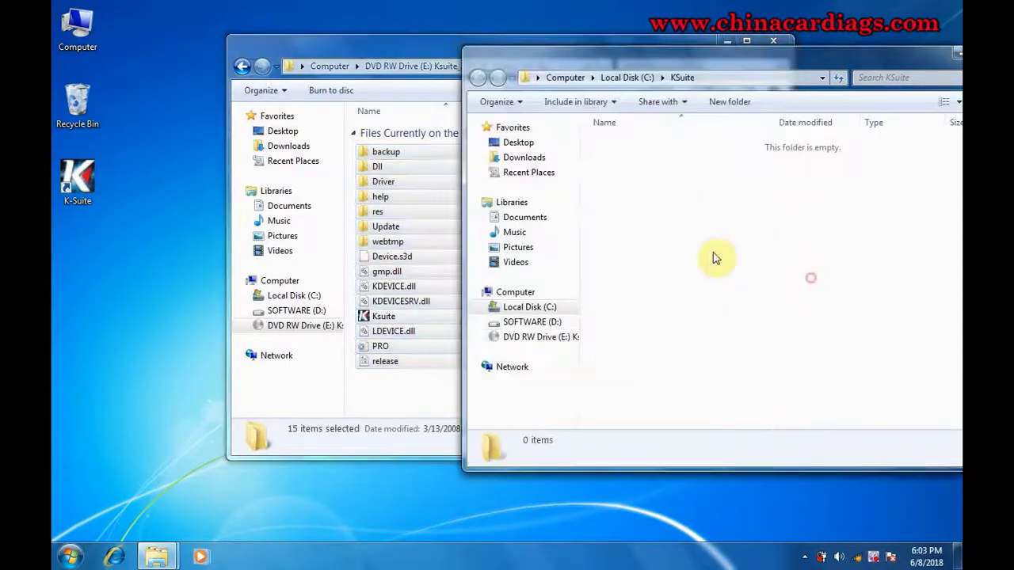
right_click(706, 251)
click(746, 349)
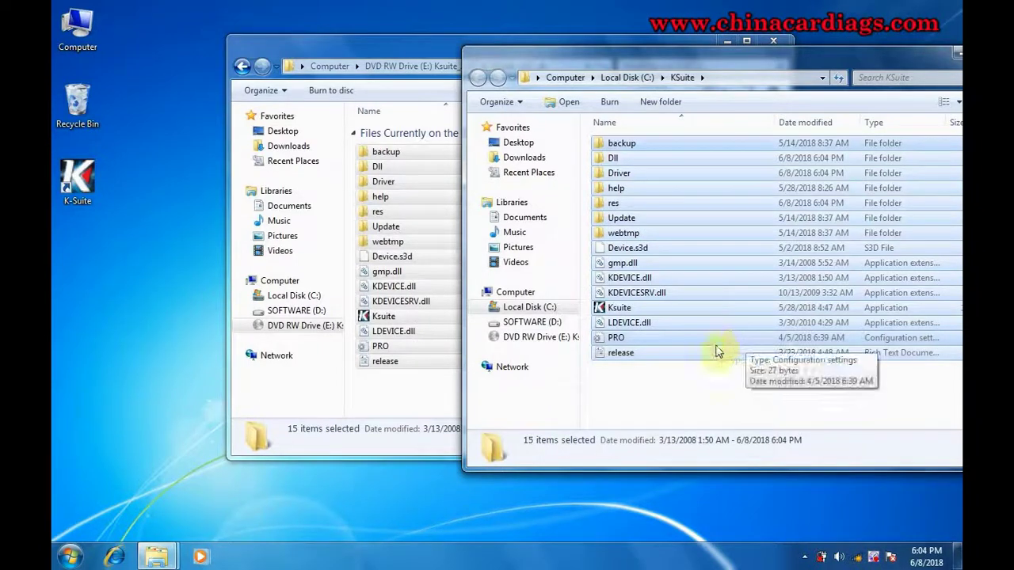
click(683, 399)
- Delete the help folder from C:\KSuite
click(617, 190)
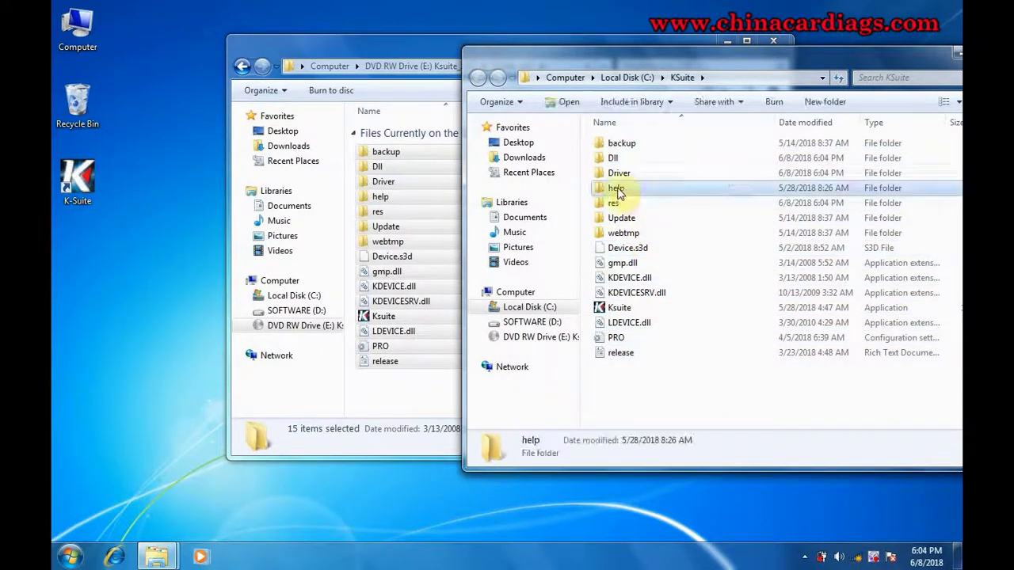
right_click(617, 191)
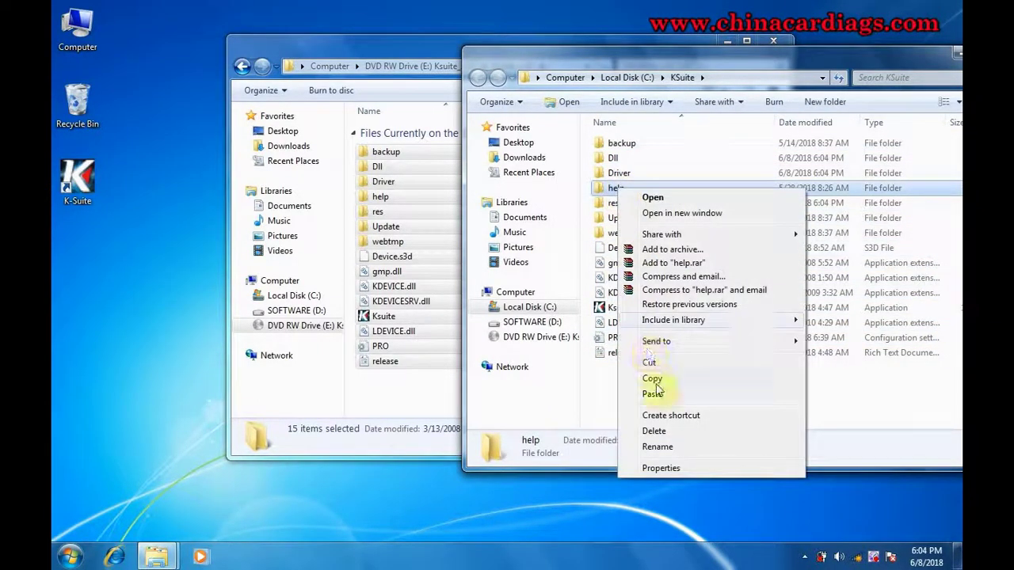
click(654, 430)
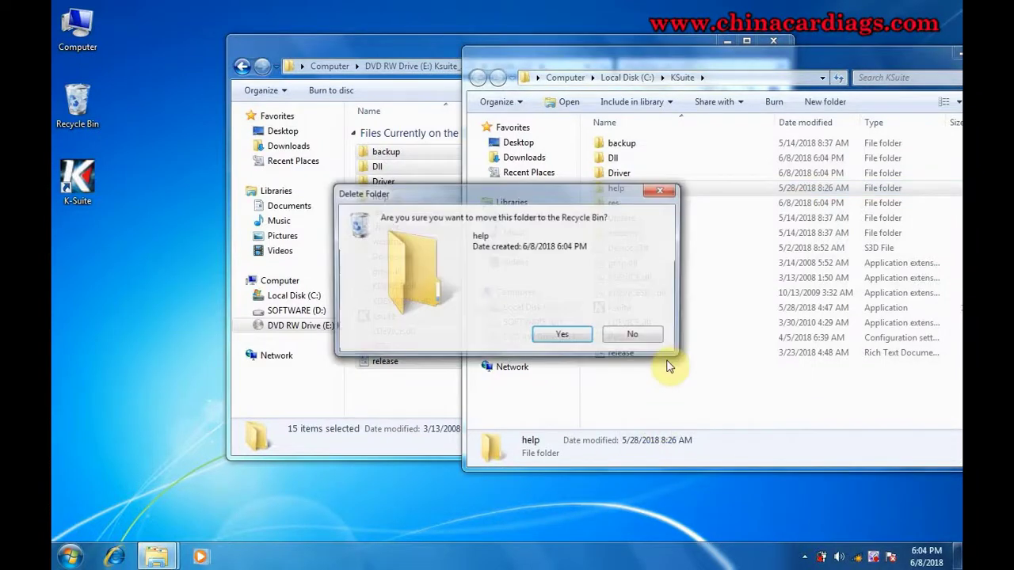
click(570, 335)
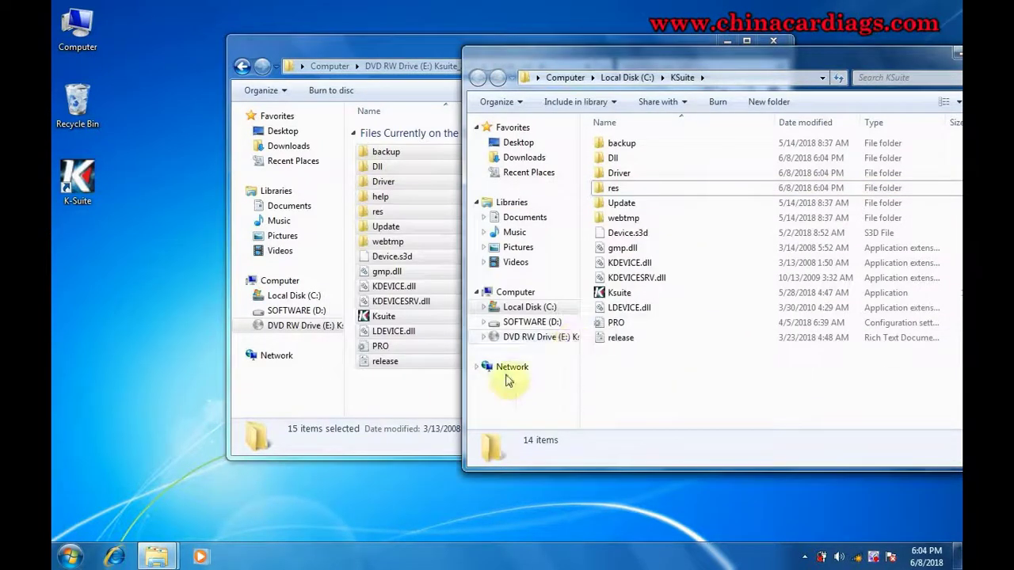
- Copy the help folder from the root of the Ksuite_2.47 disc into C:\KSuite
click(382, 386)
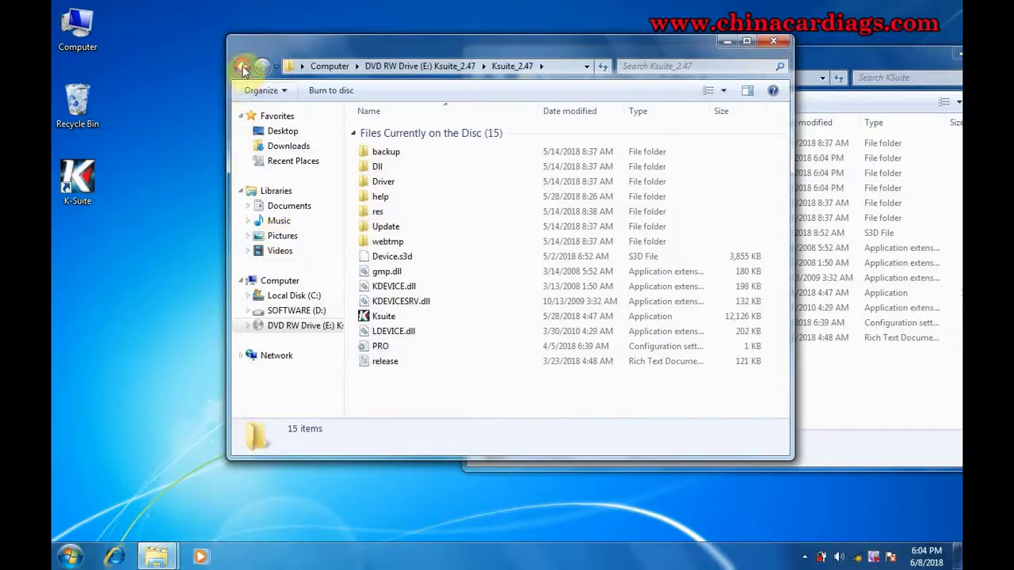
click(241, 66)
right_click(375, 166)
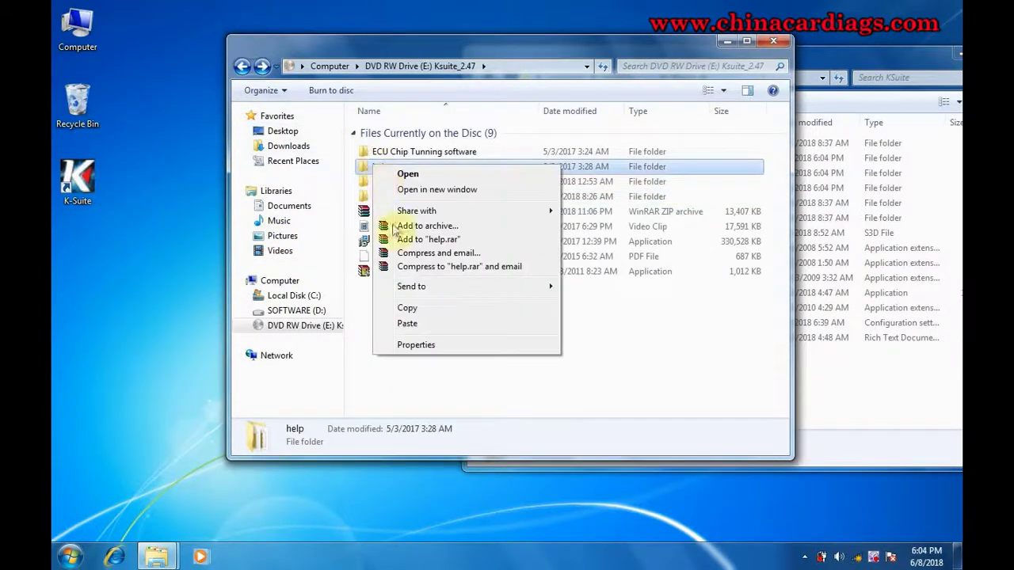
click(410, 311)
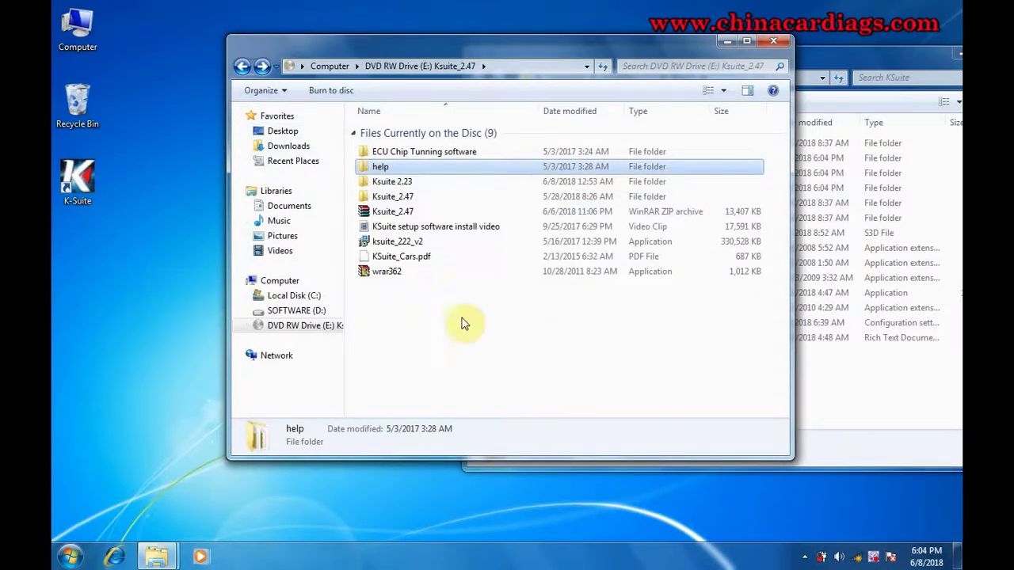
click(845, 405)
right_click(623, 372)
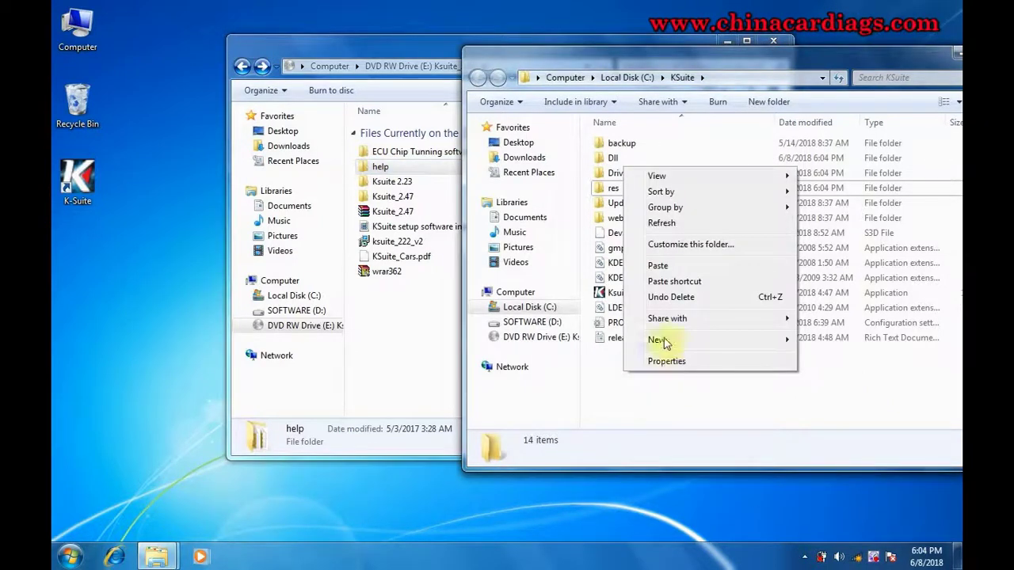
click(658, 266)
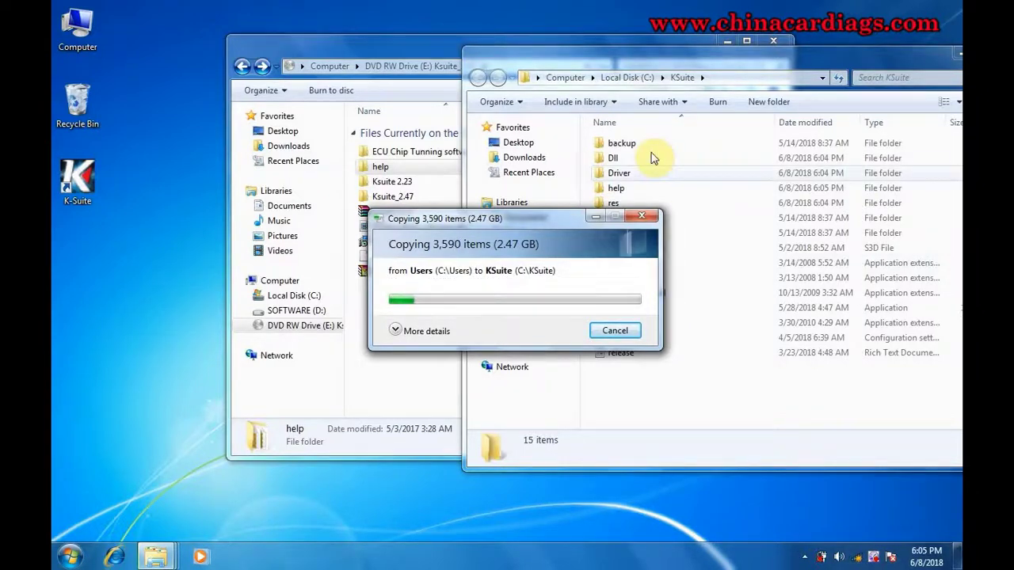
- Close the disc window and, once the help folder has copied, the KSuite folder window
click(423, 45)
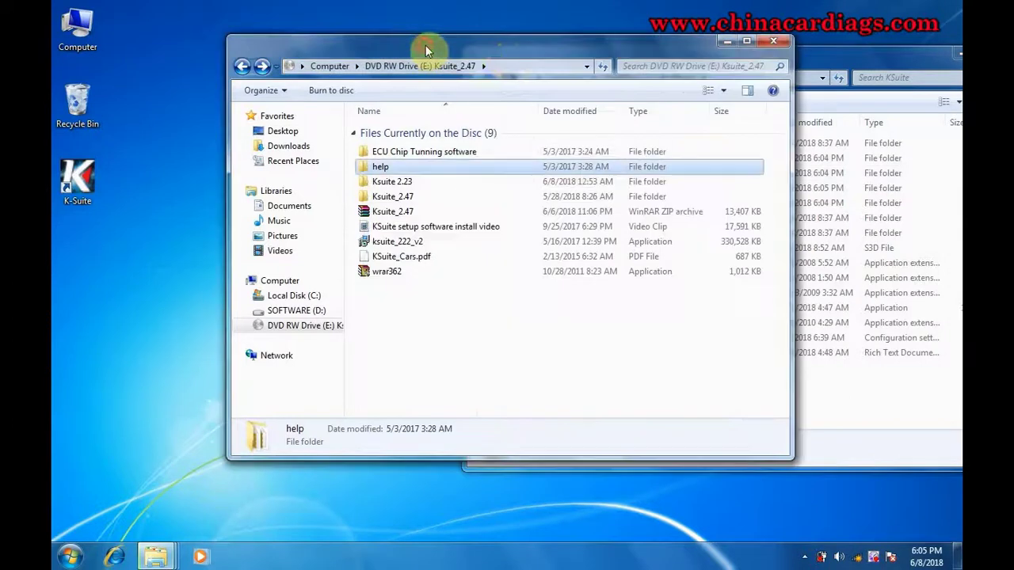
click(774, 40)
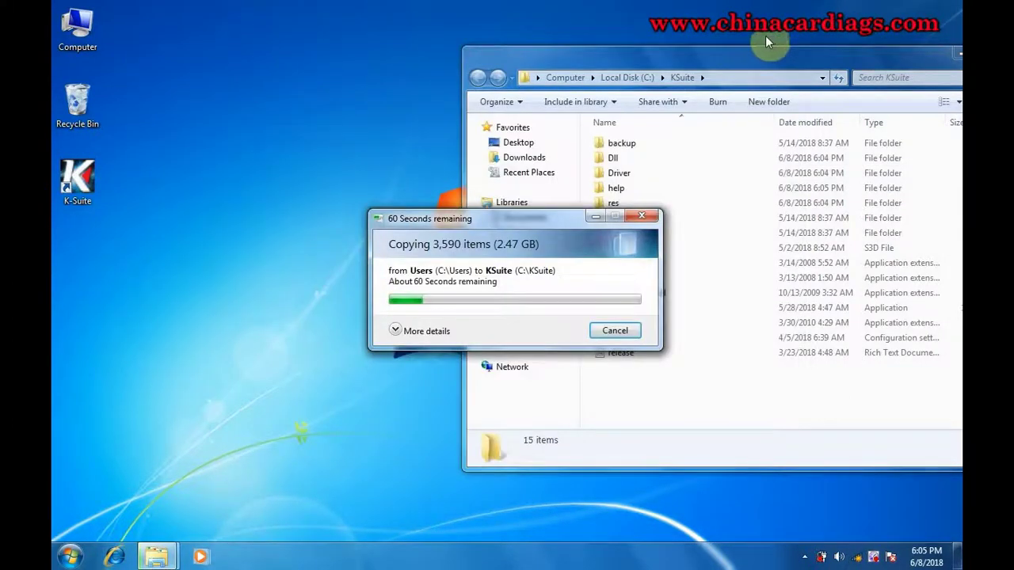
drag(753, 54, 536, 47)
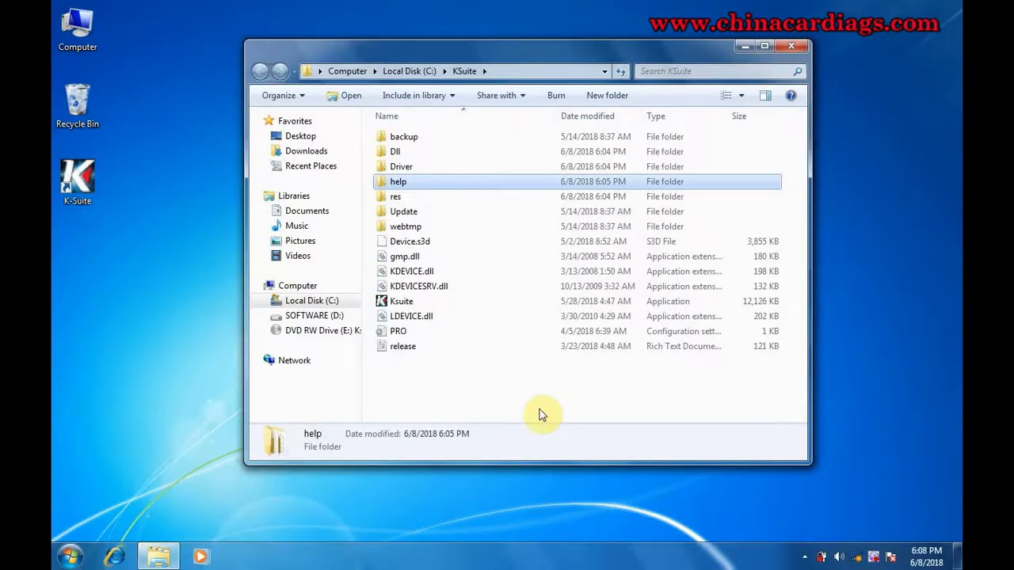
click(794, 44)
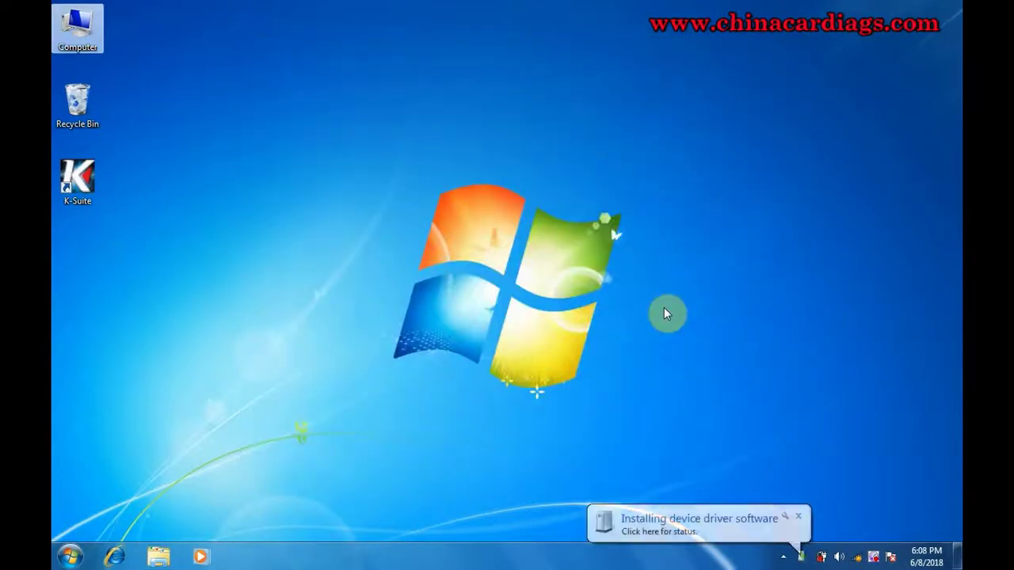
- Check the USB device's driver installation status and close the status window
click(697, 532)
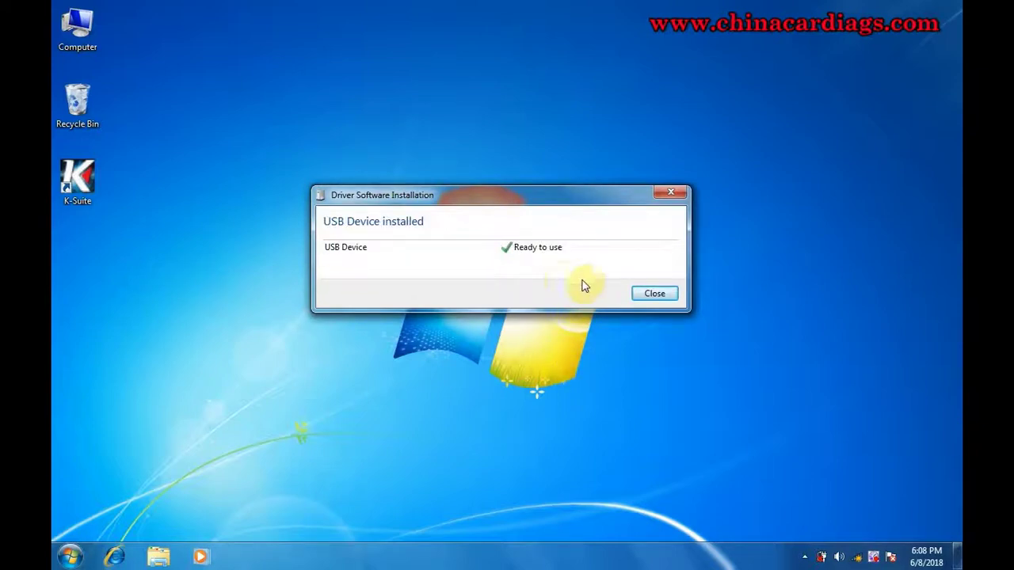
click(651, 302)
- Check the USB Device entry under Universal Serial Bus controllers in Device Manager, and close Computer Management
right_click(87, 30)
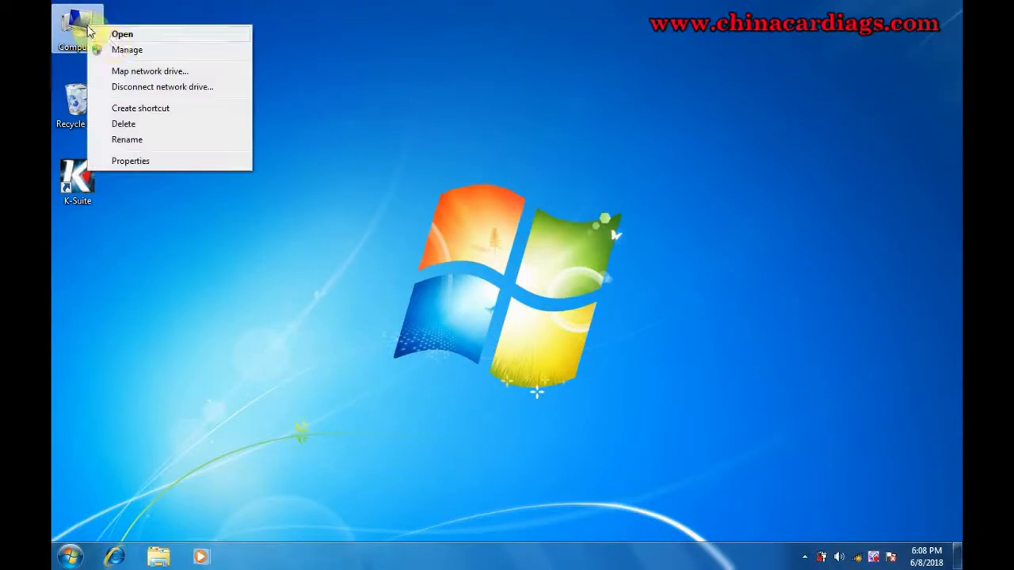
click(121, 49)
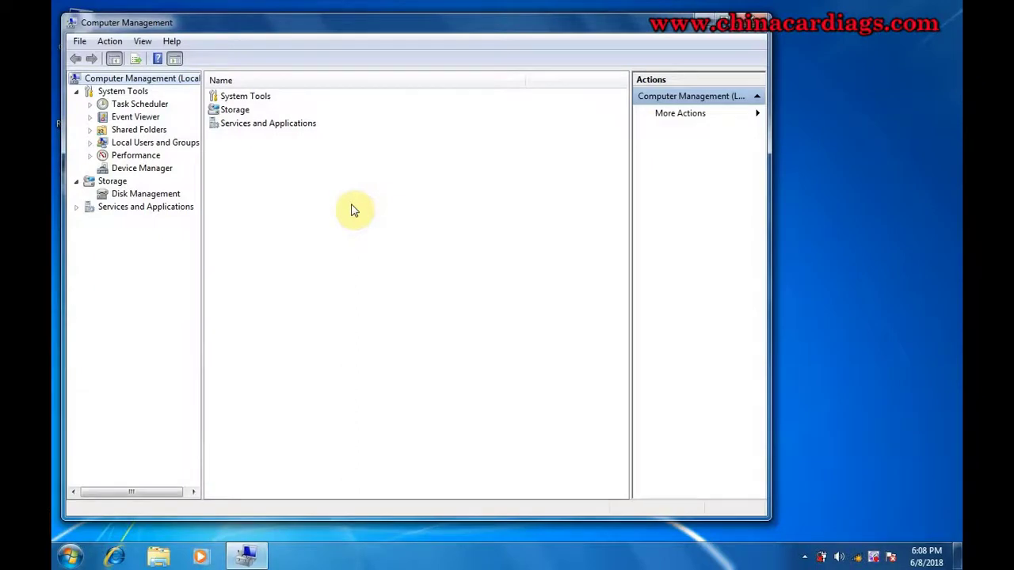
click(133, 170)
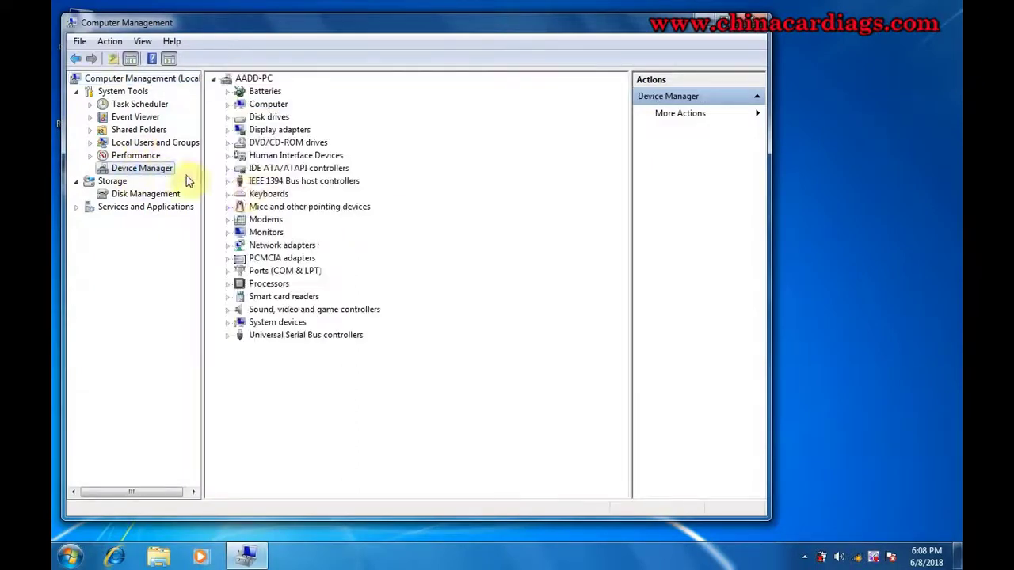
click(229, 336)
click(290, 400)
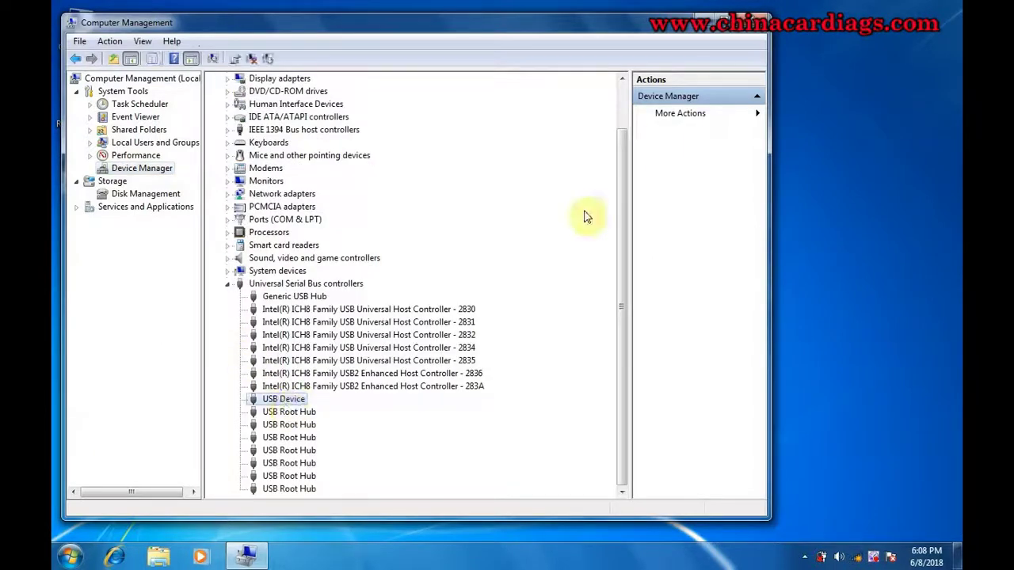
click(757, 22)
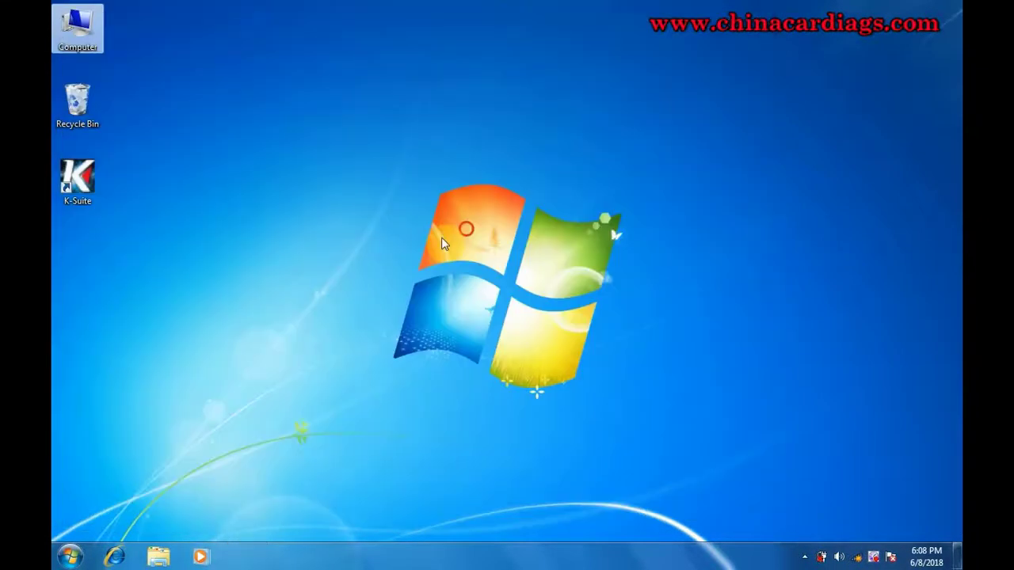
- Launch K-Suite as administrator and view the connected device's information, closing the information window after reading it
right_click(77, 179)
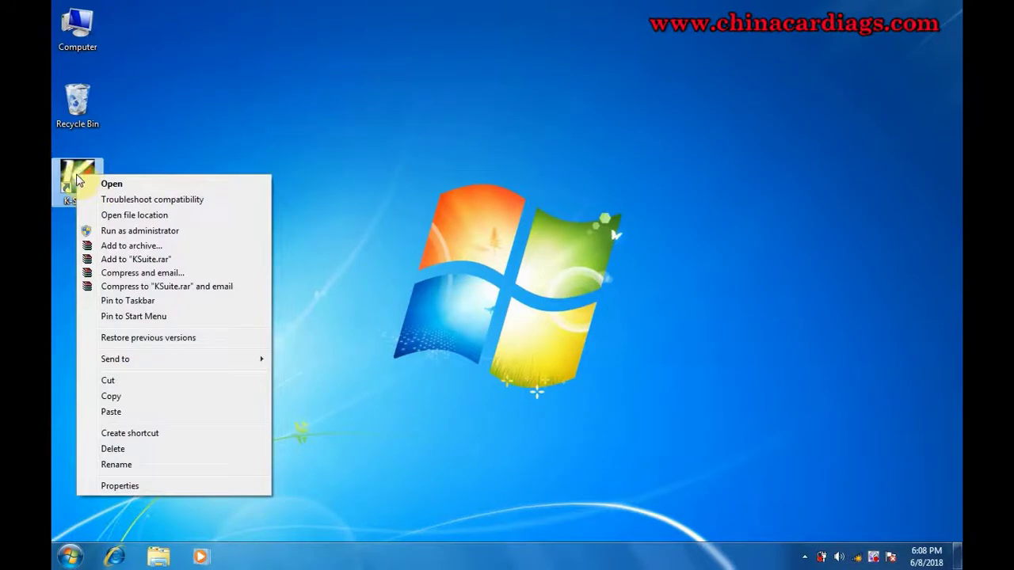
click(115, 232)
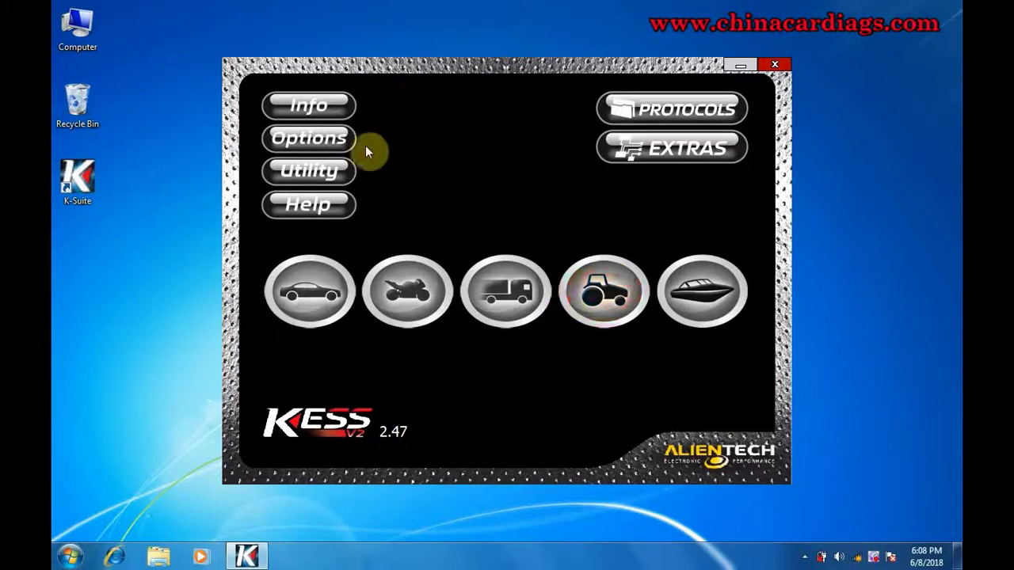
click(325, 107)
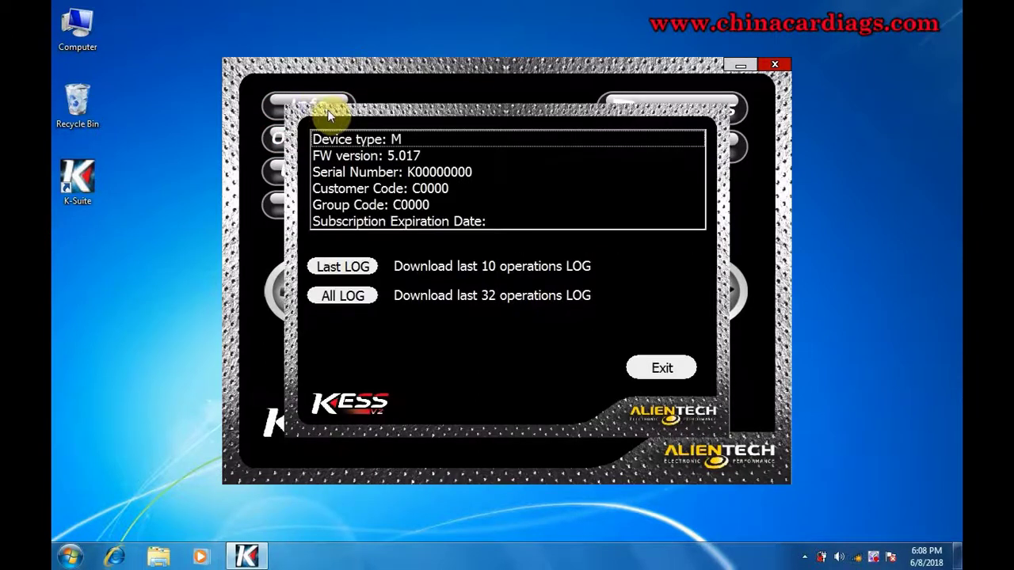
click(641, 366)
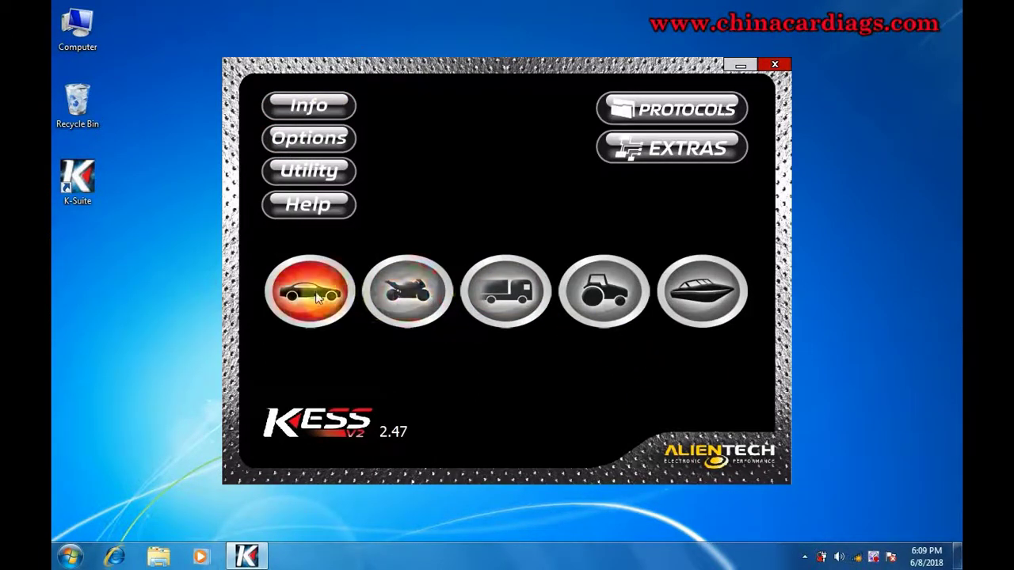
- Review the K-Suite options for vehicle window size, language, available vehicles and offline mode, and exit them
click(305, 140)
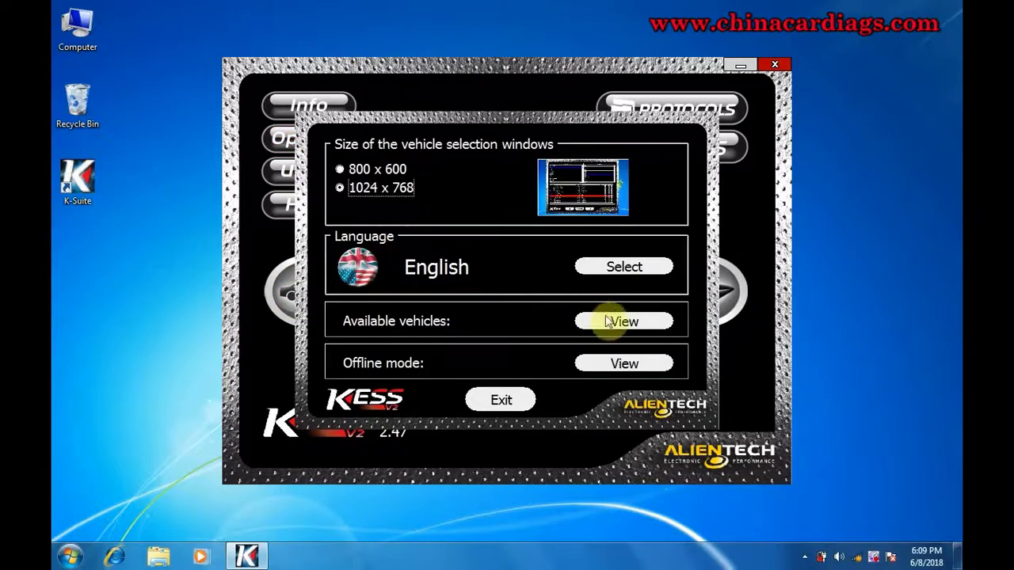
click(590, 267)
click(649, 356)
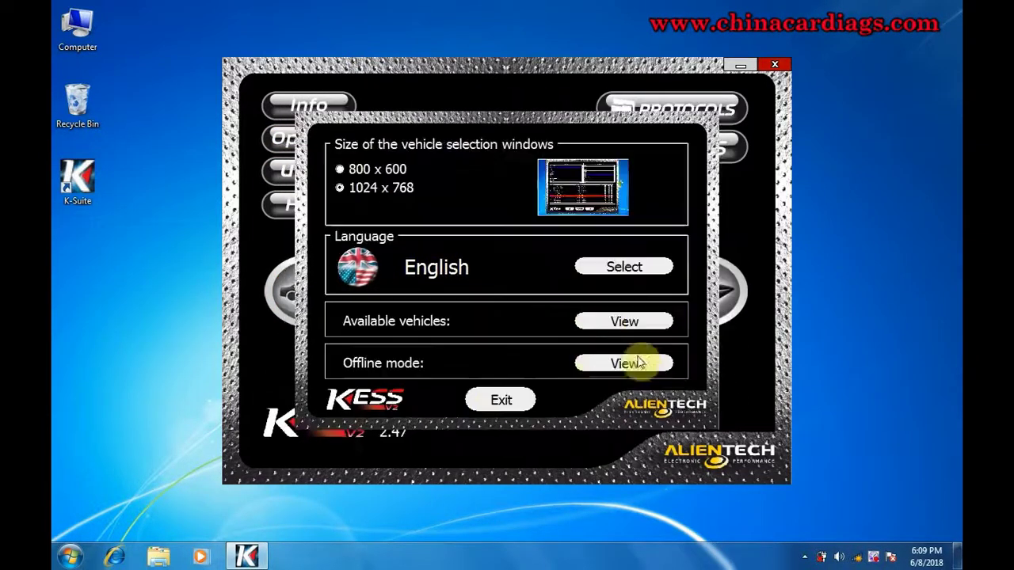
click(511, 404)
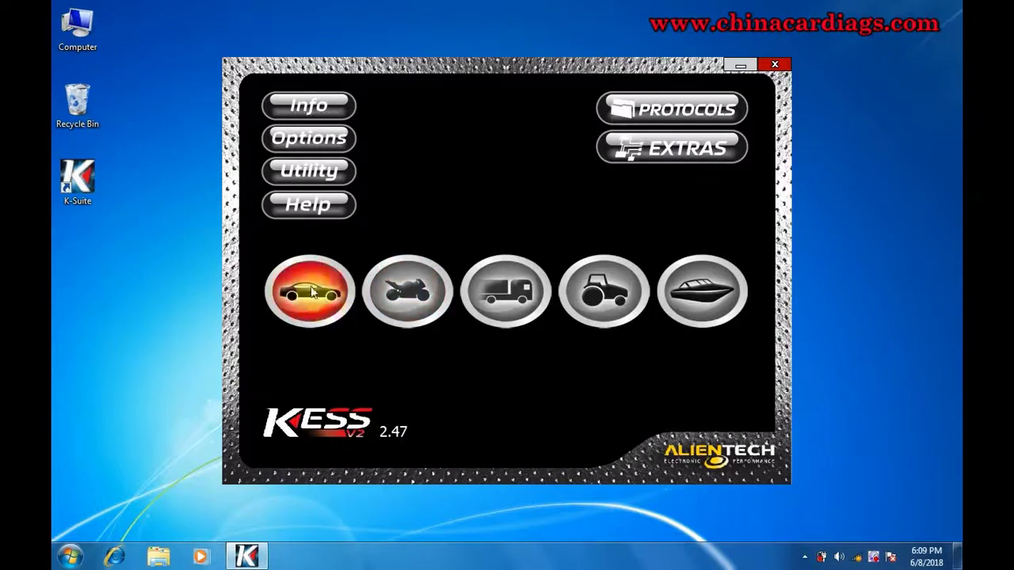
- Among the car vehicles, select BMW, model 3-SERIES (E91), version 328i 6AT with type N52B30M1 and ECU Continental MSV80
click(302, 272)
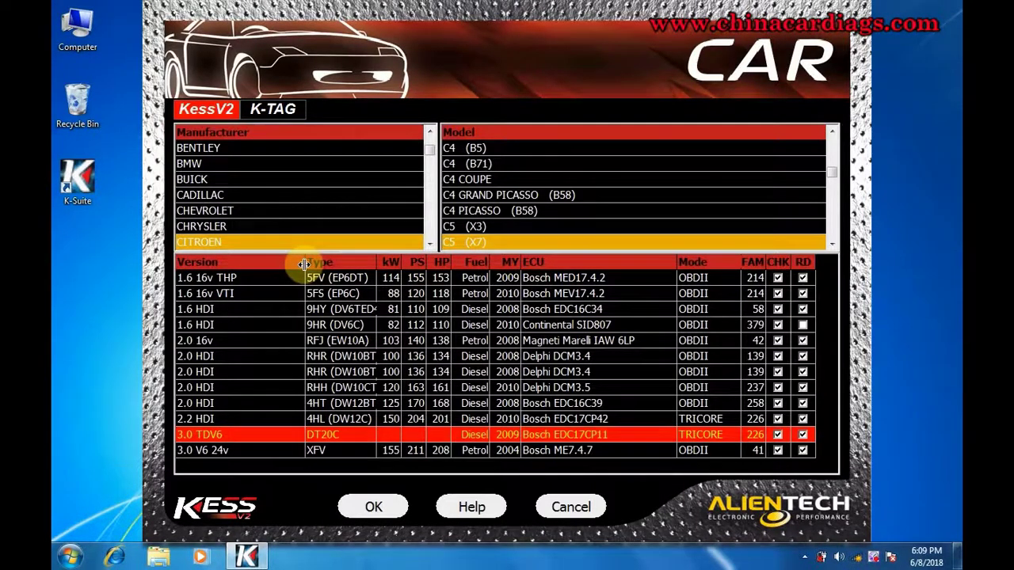
click(339, 164)
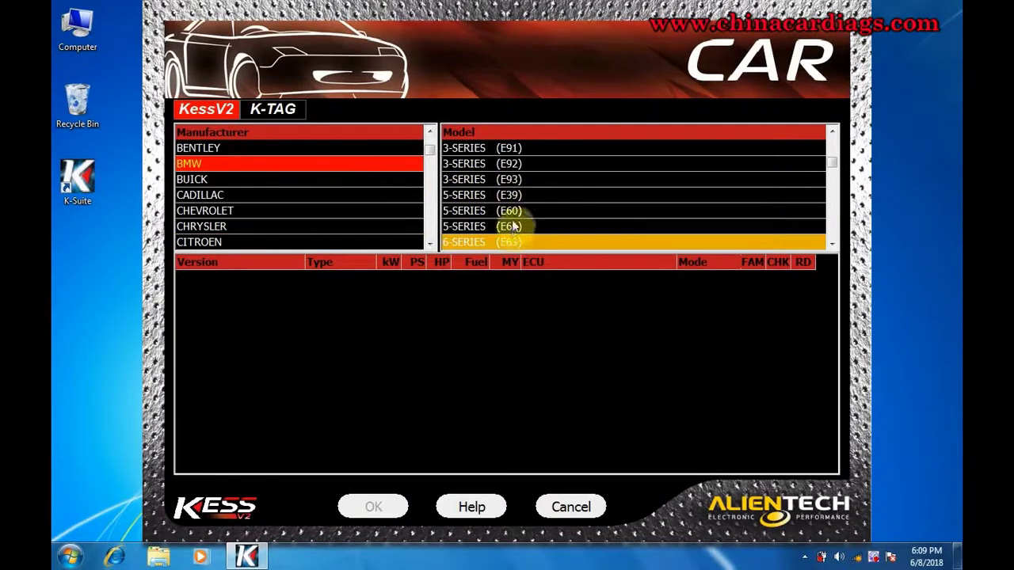
click(509, 148)
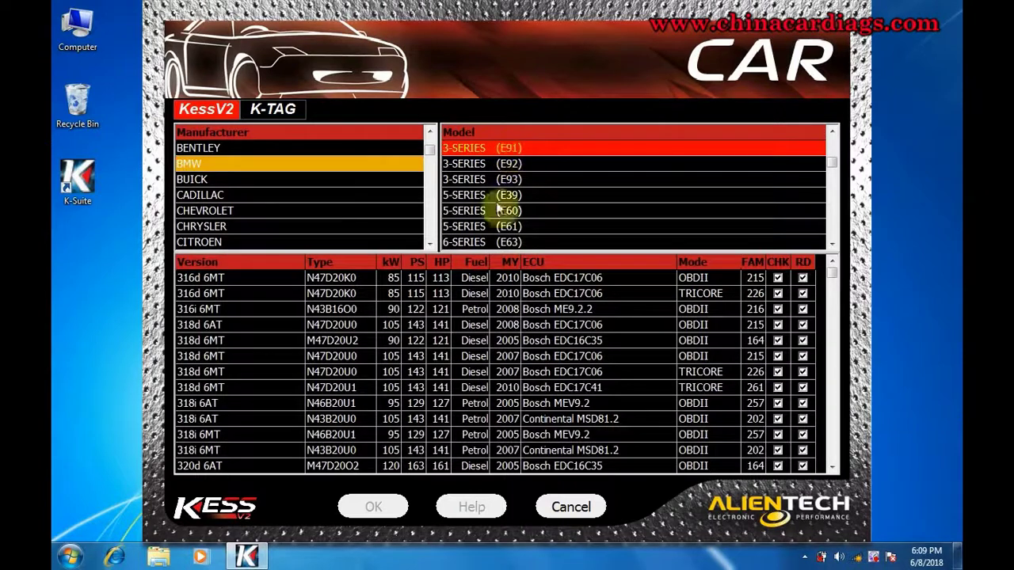
click(366, 453)
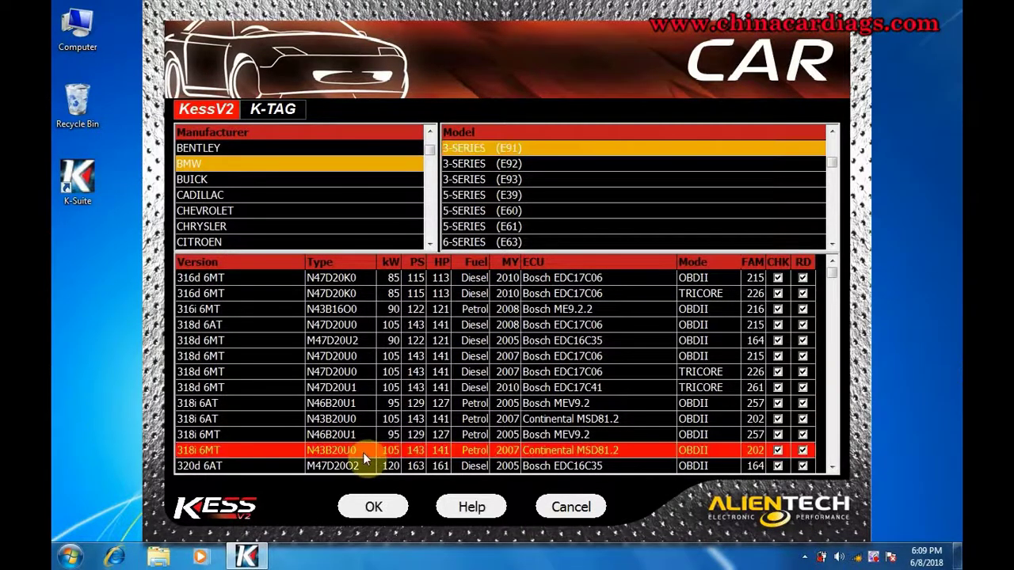
scroll(363, 452, down, 20)
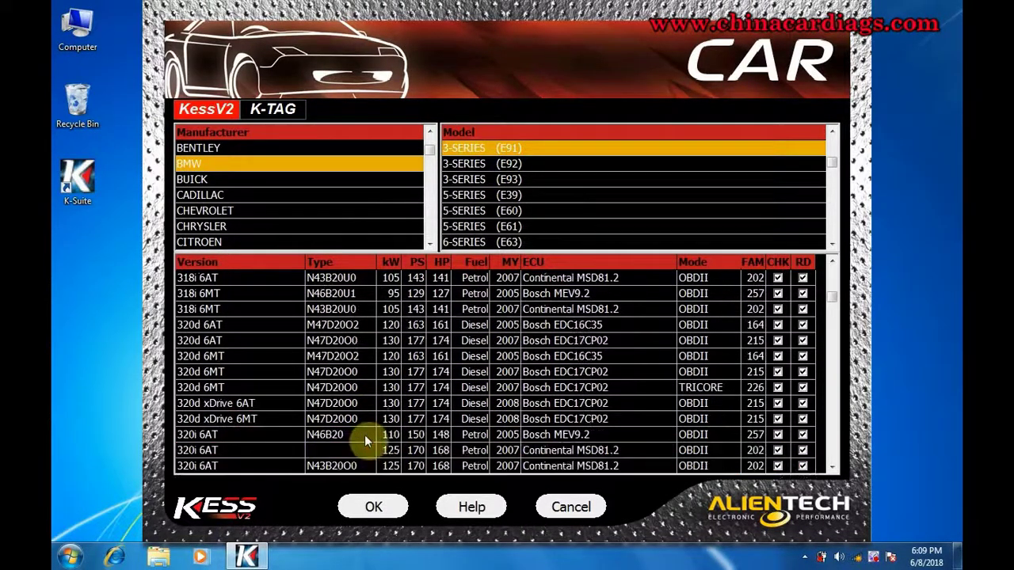
scroll(351, 451, down, 7)
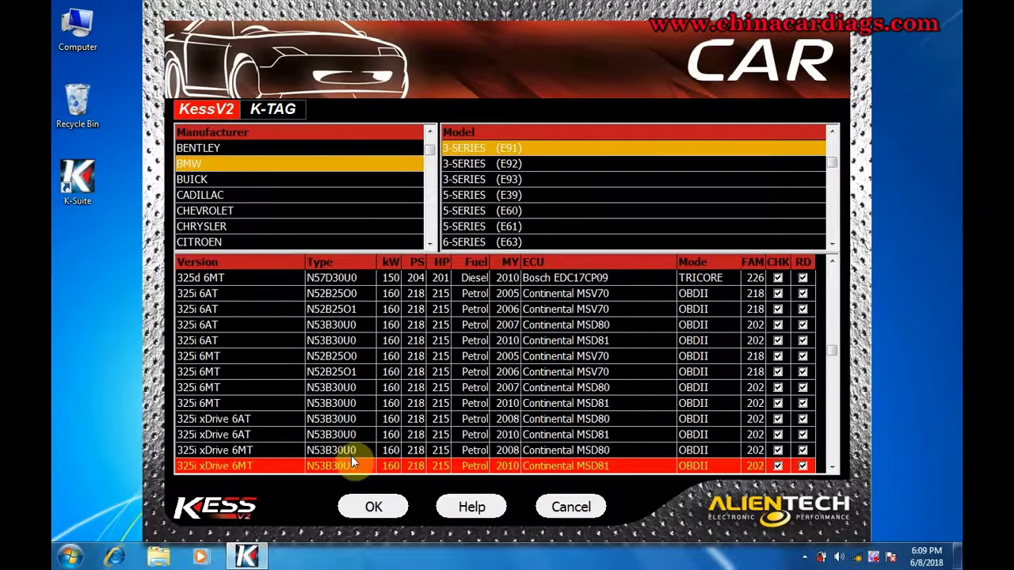
scroll(352, 457, down, 1)
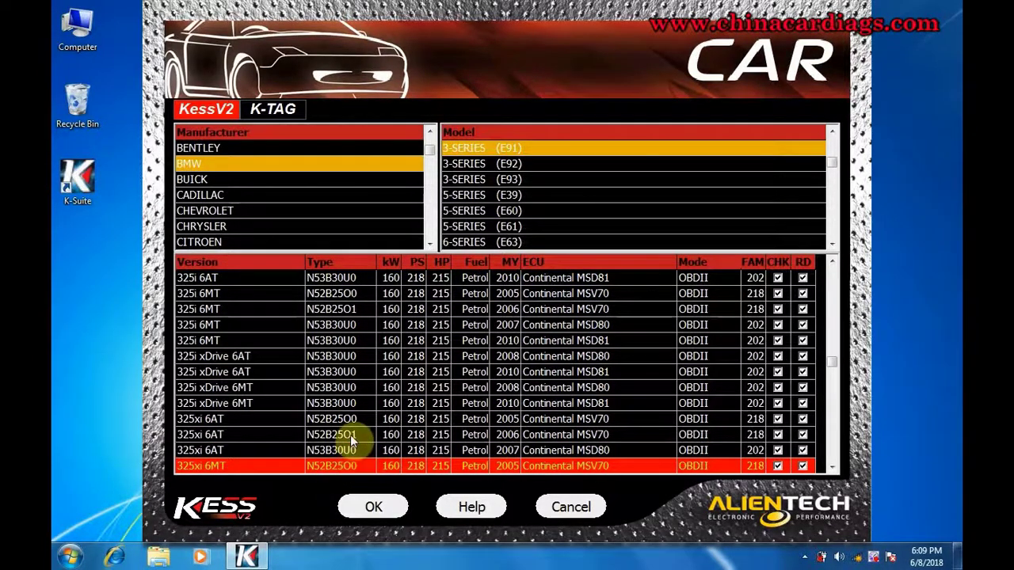
scroll(350, 456, down, 3)
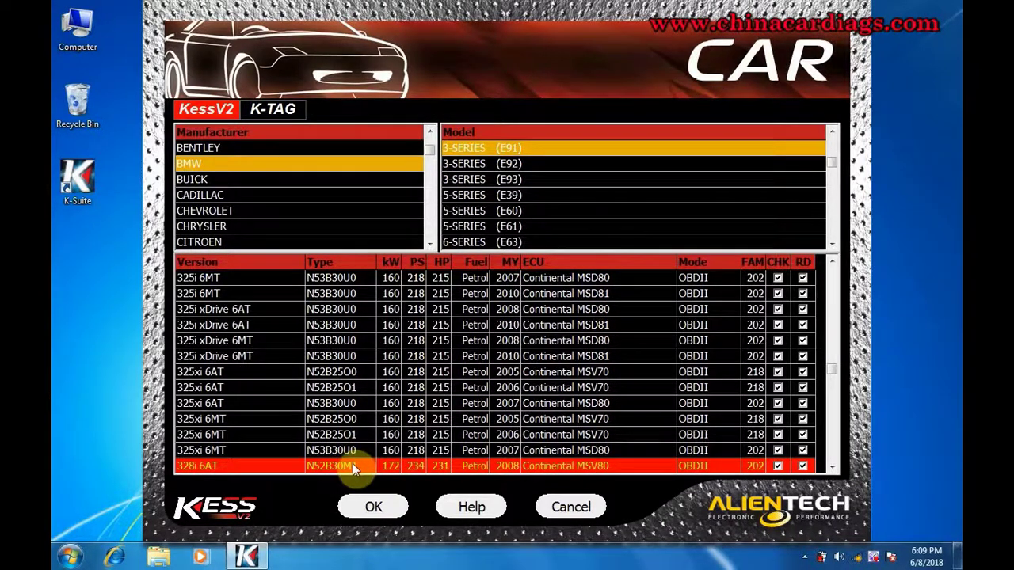
- Read through the Standard OBDII Cable manual in the selected vehicle's help and close it
click(471, 507)
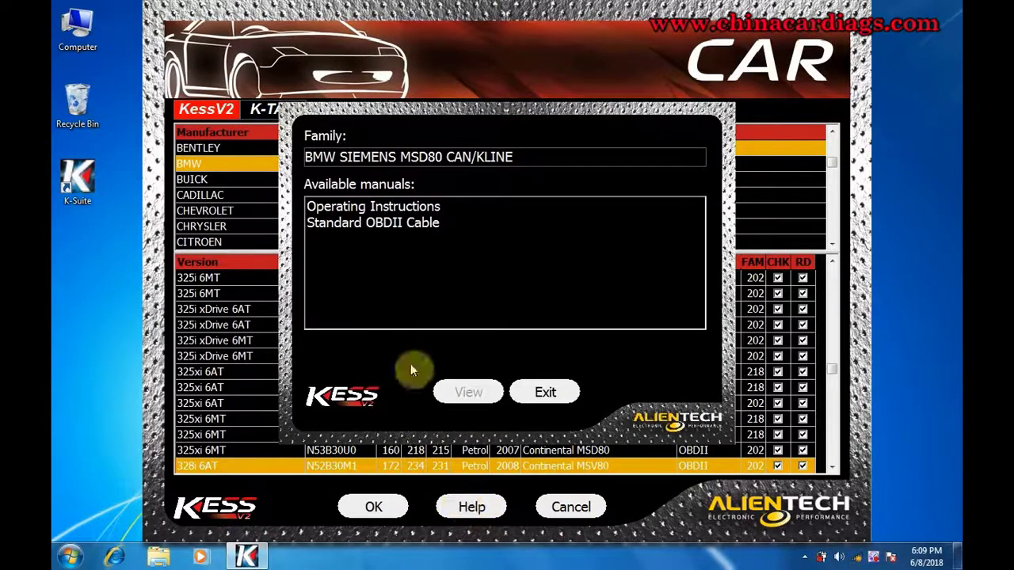
click(393, 224)
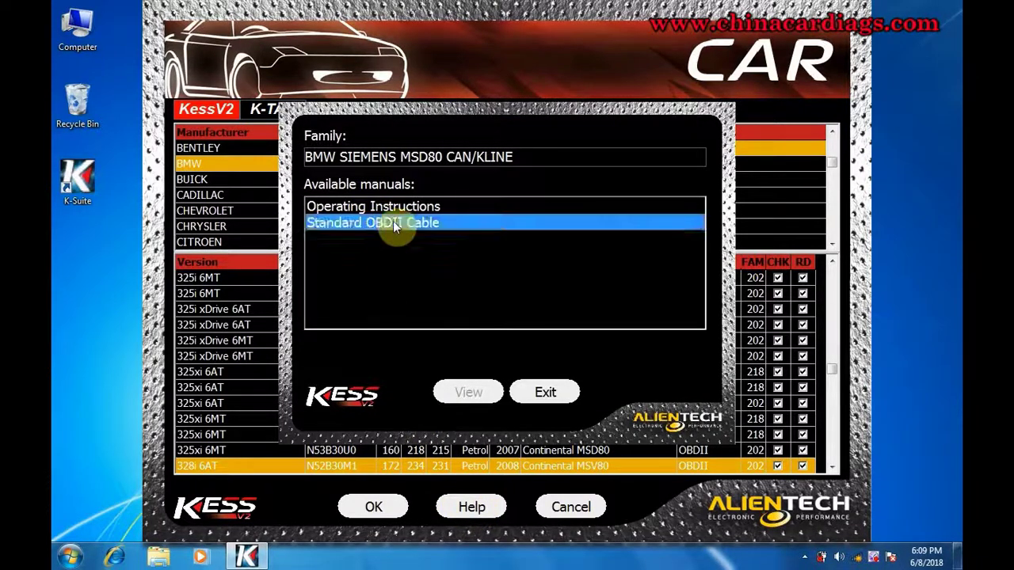
click(468, 392)
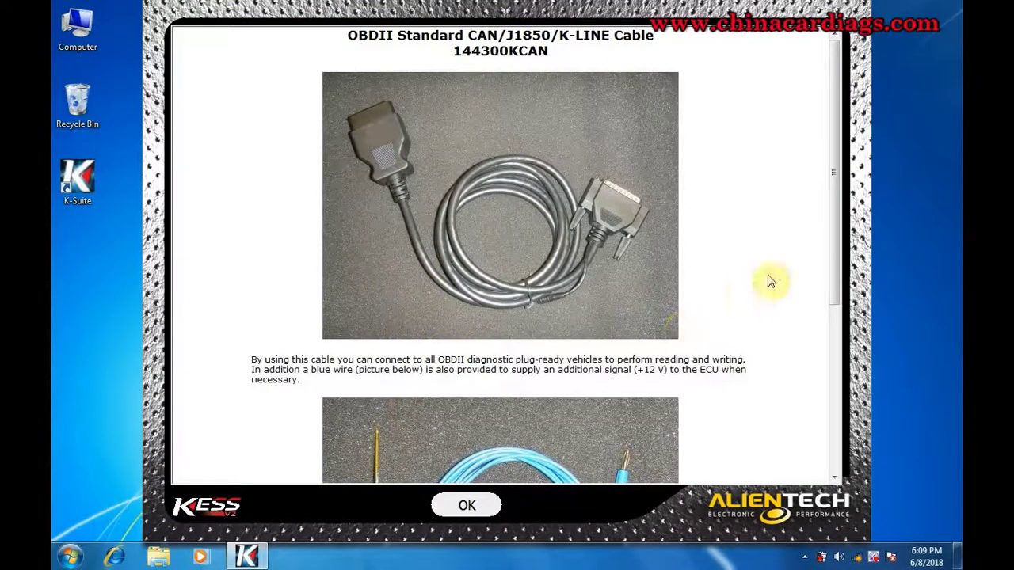
drag(836, 260, 844, 430)
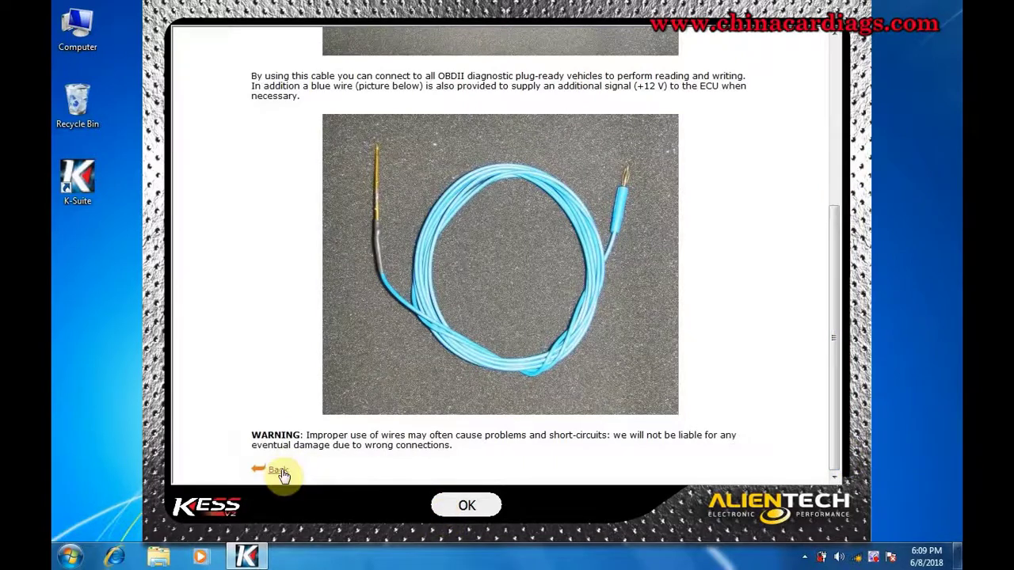
click(466, 505)
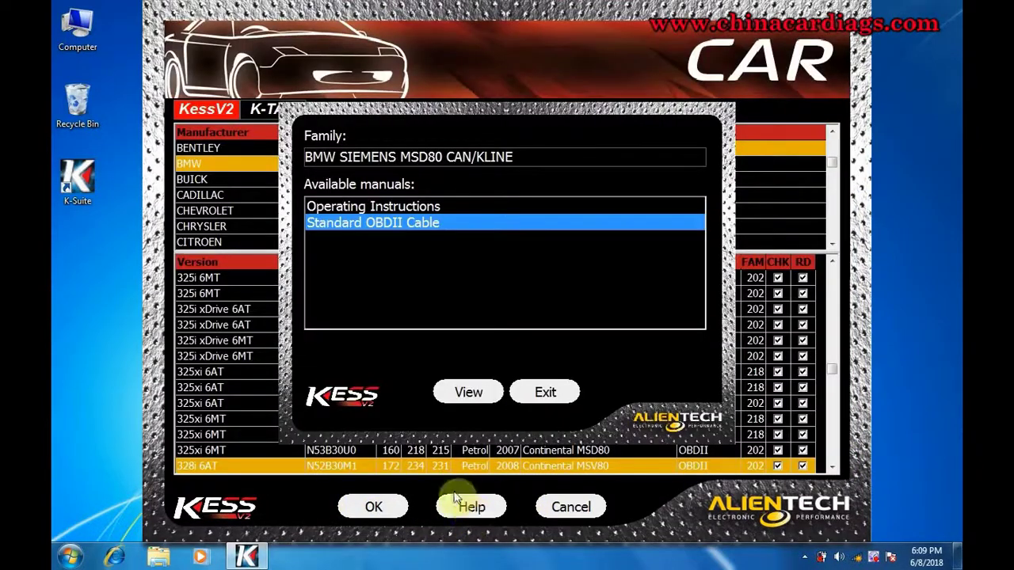
- Read the Operating Instructions manual for the selected vehicle family and exit the list of manuals
click(434, 208)
click(468, 391)
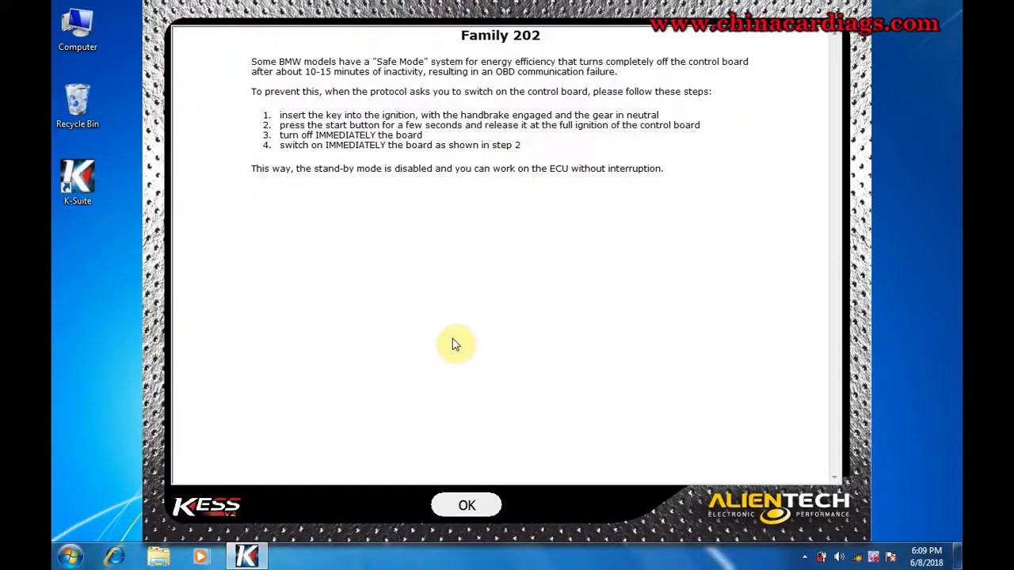
click(466, 507)
click(539, 392)
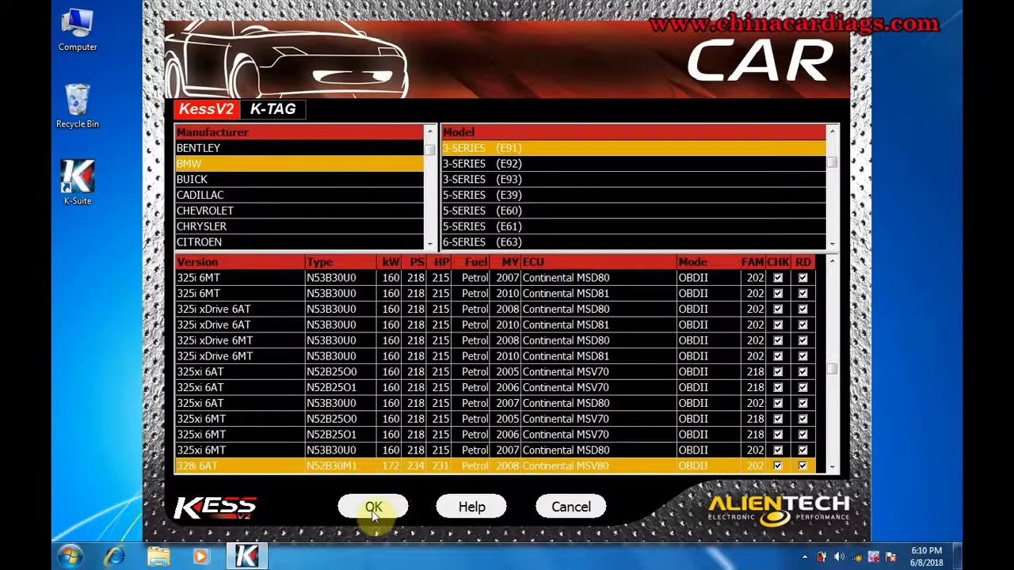
- Confirm the selected BMW vehicle and choose CAN as its communication protocol
click(373, 507)
click(479, 503)
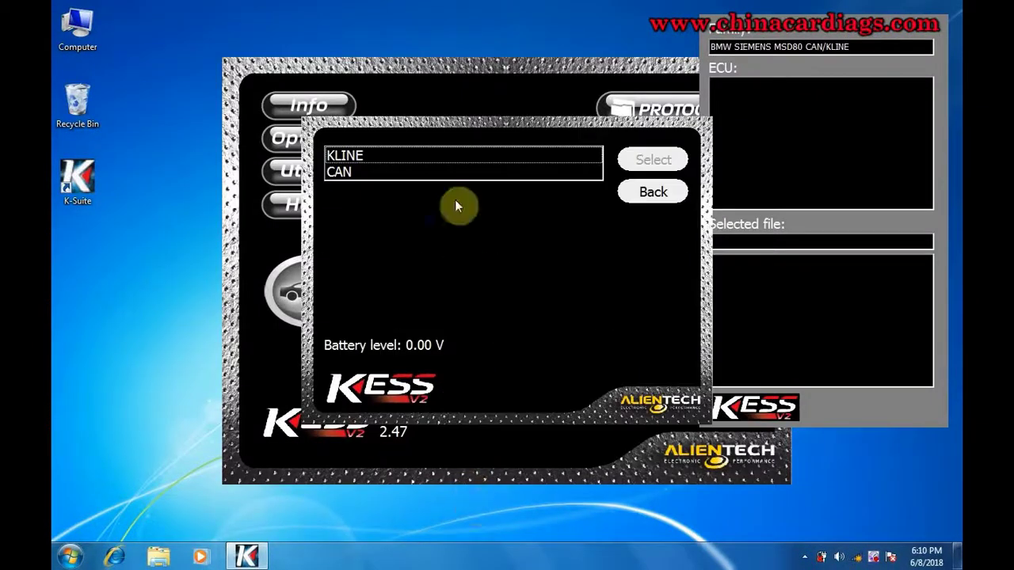
click(455, 171)
click(645, 161)
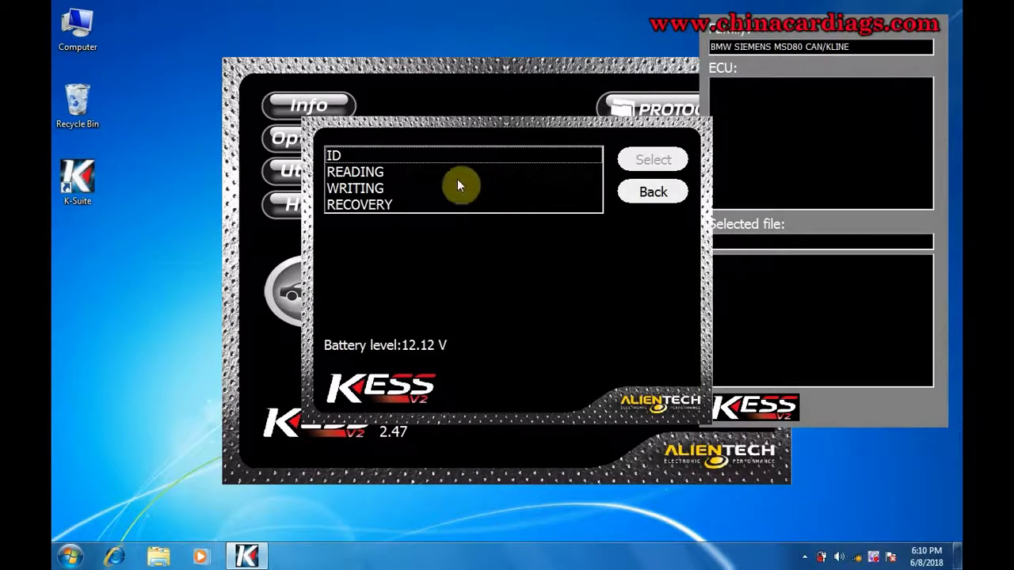
- Run the ID operation on the ECU, confirming the dash-board switching and connection requests, and accept the identification data
click(454, 158)
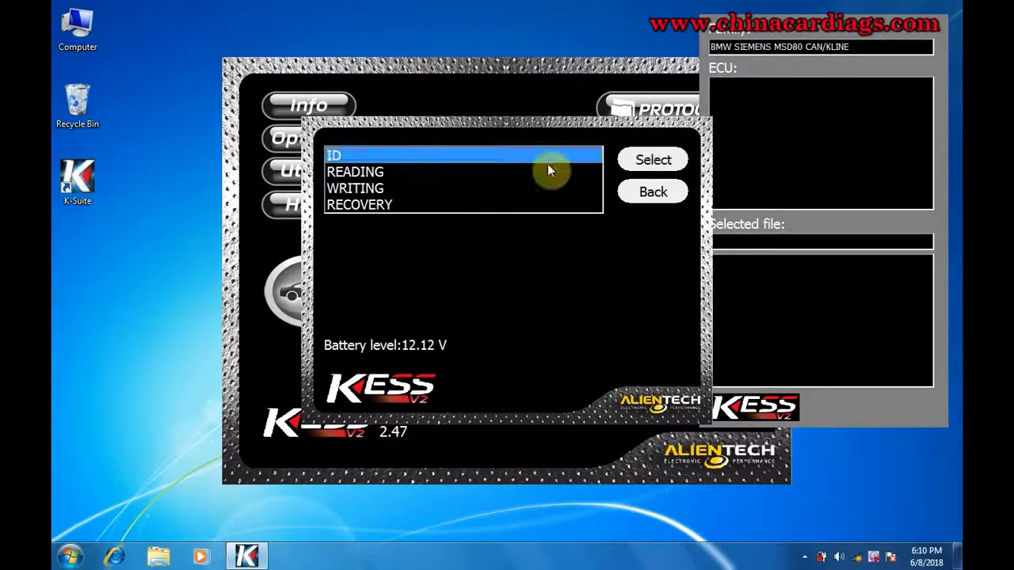
click(653, 159)
click(622, 183)
click(617, 182)
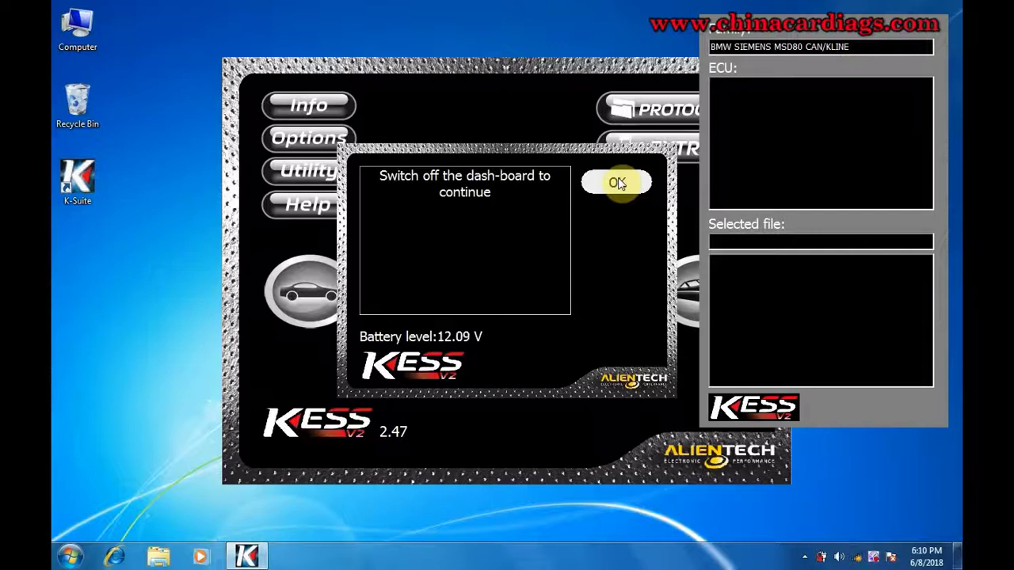
click(617, 184)
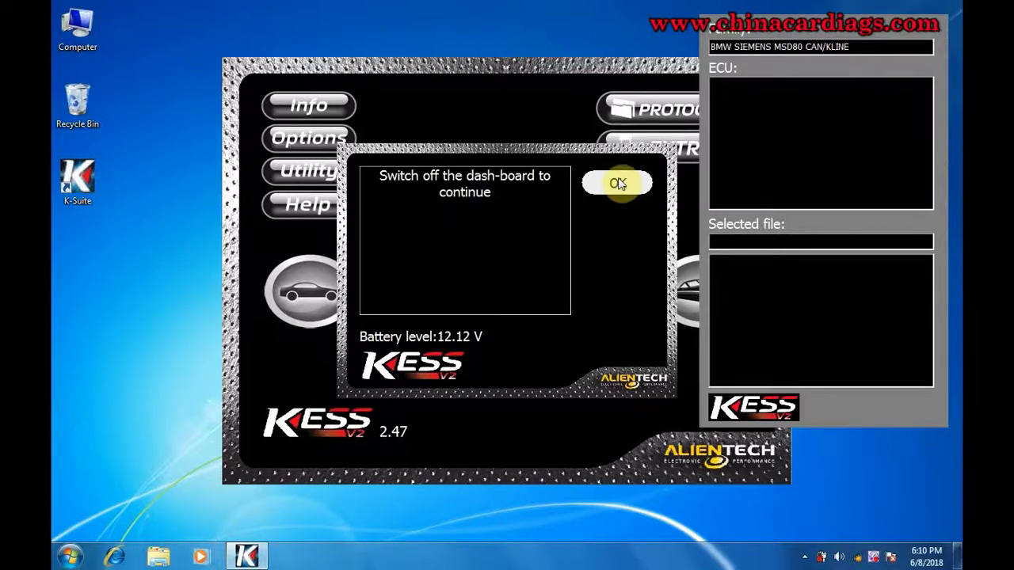
click(621, 188)
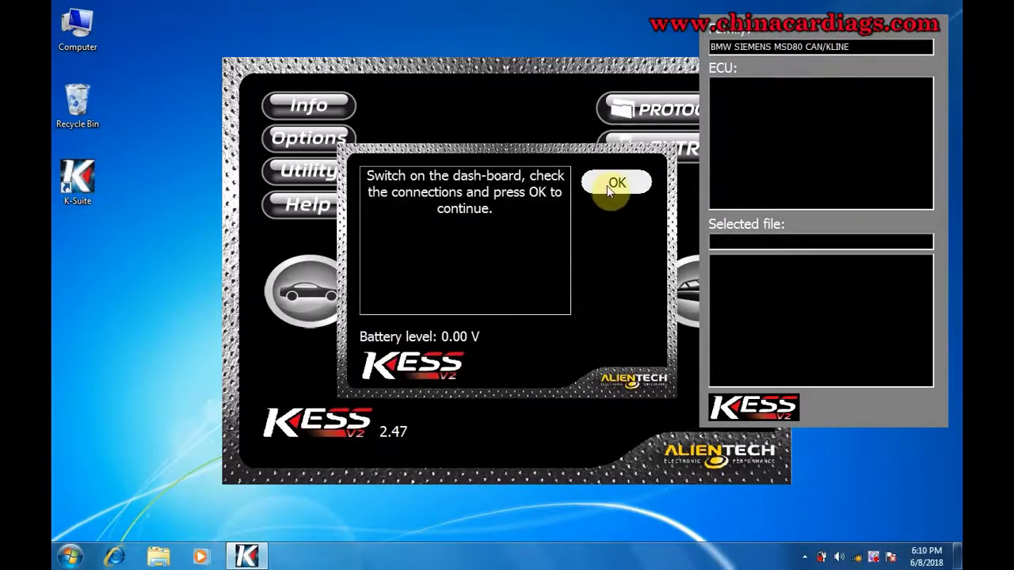
click(609, 187)
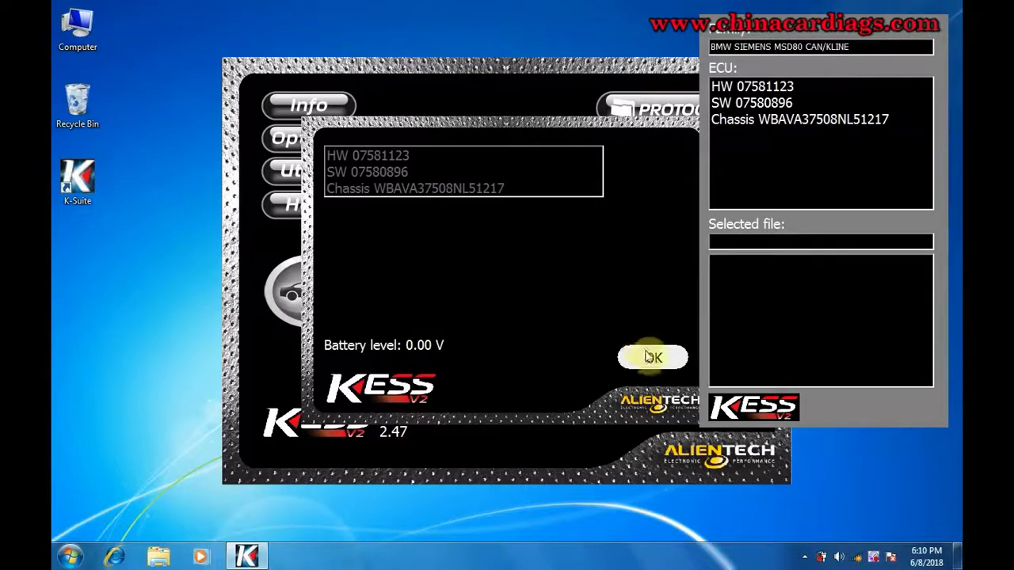
click(648, 356)
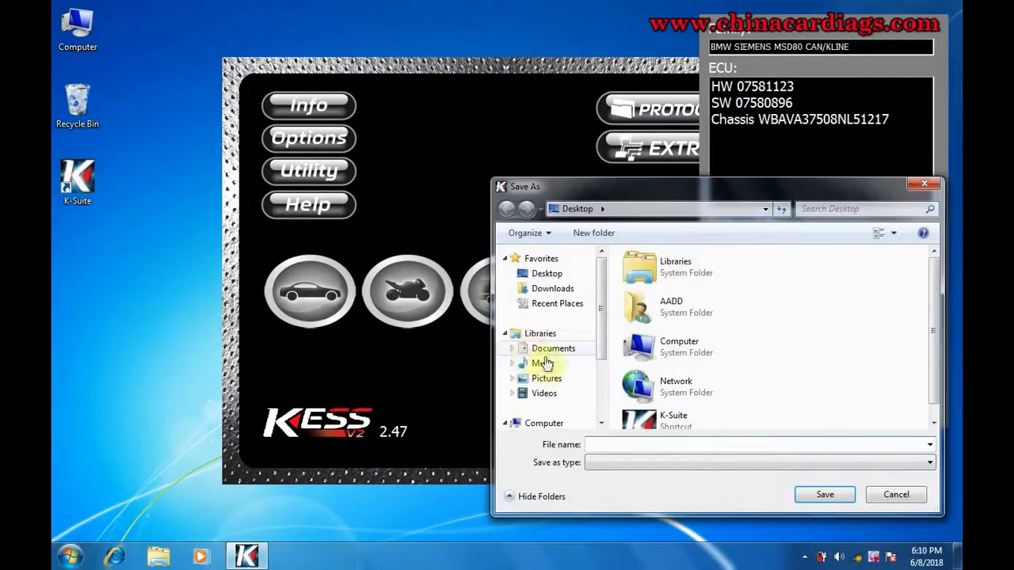
- Save the ECU identification data to the desktop as e91 and confirm the dash-board switch-off request
click(656, 445)
text(e91)
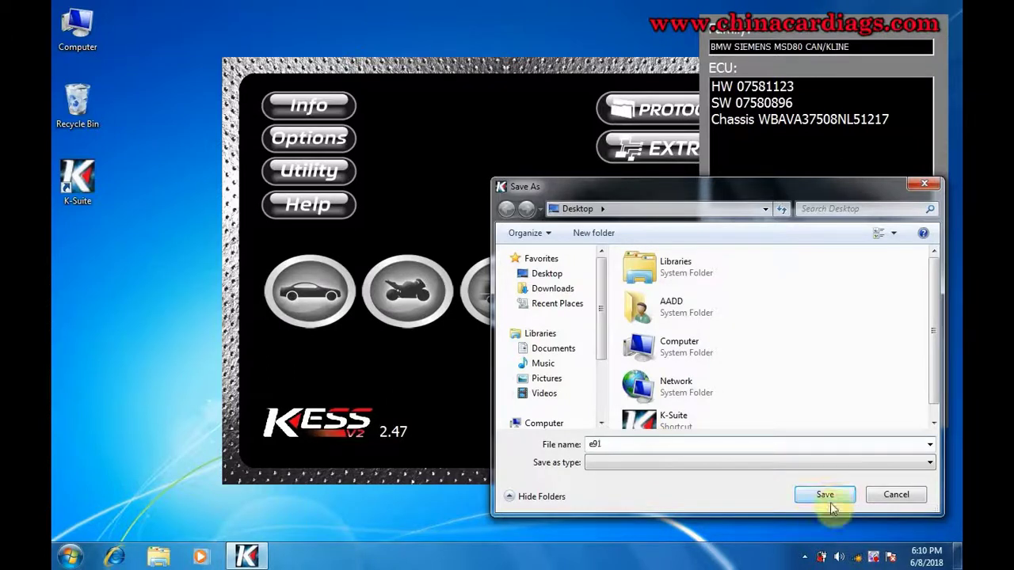
click(824, 495)
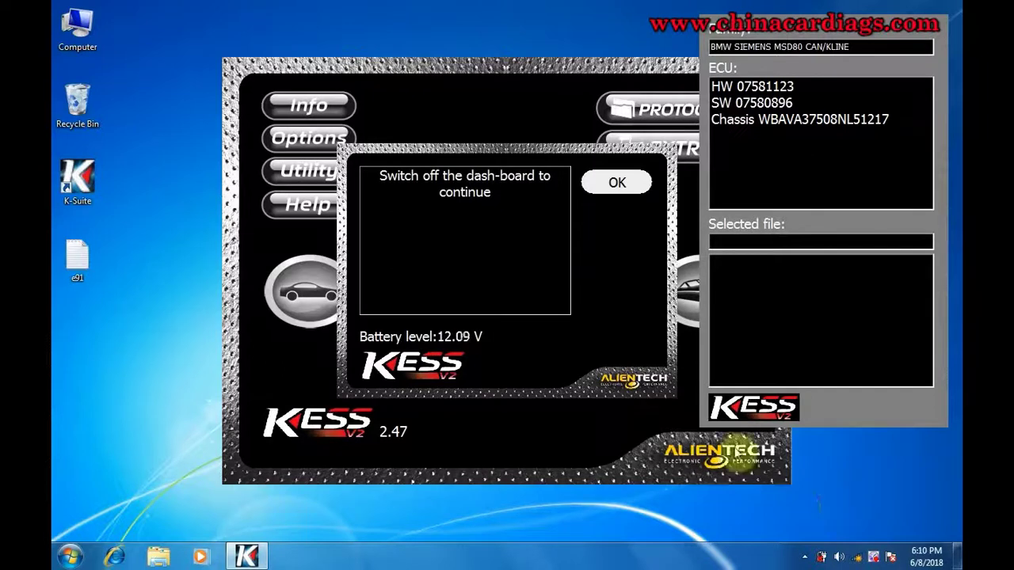
click(632, 191)
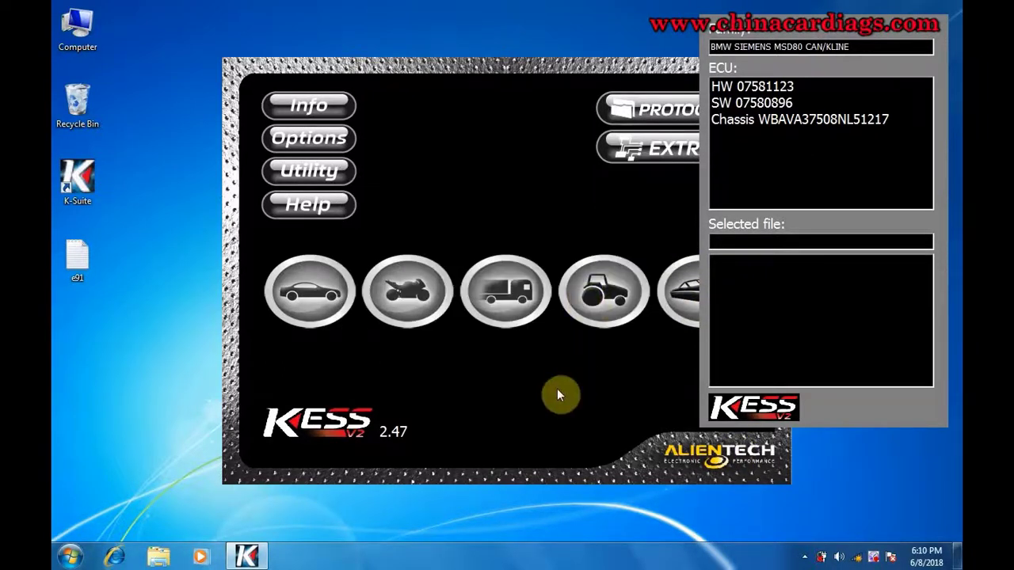
- Run the READING operation, acknowledging the charger warning and dash-board requests, accept the ECU identification and proceed to read
click(396, 171)
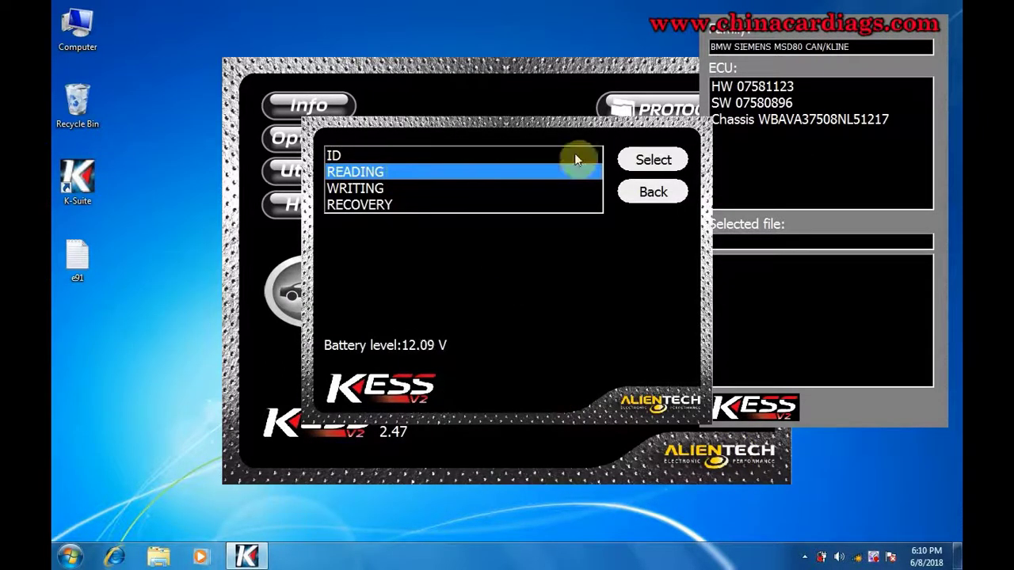
click(652, 160)
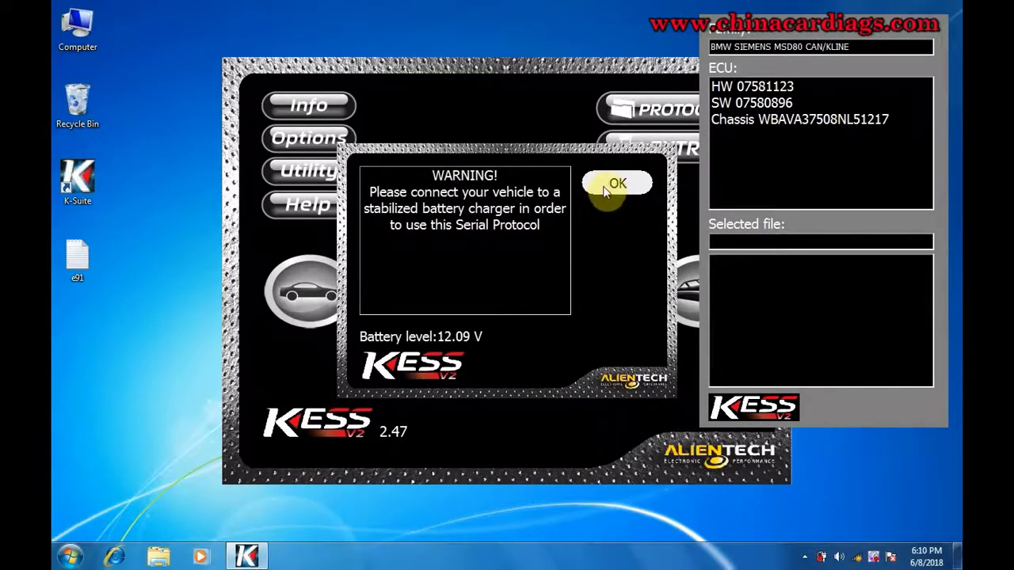
click(607, 186)
click(618, 184)
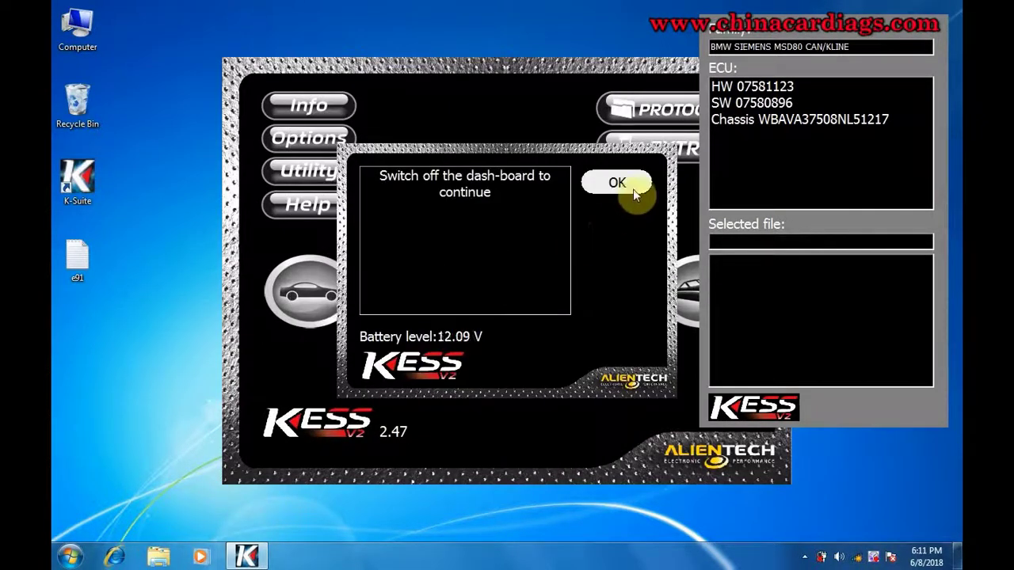
click(629, 185)
click(624, 189)
click(623, 185)
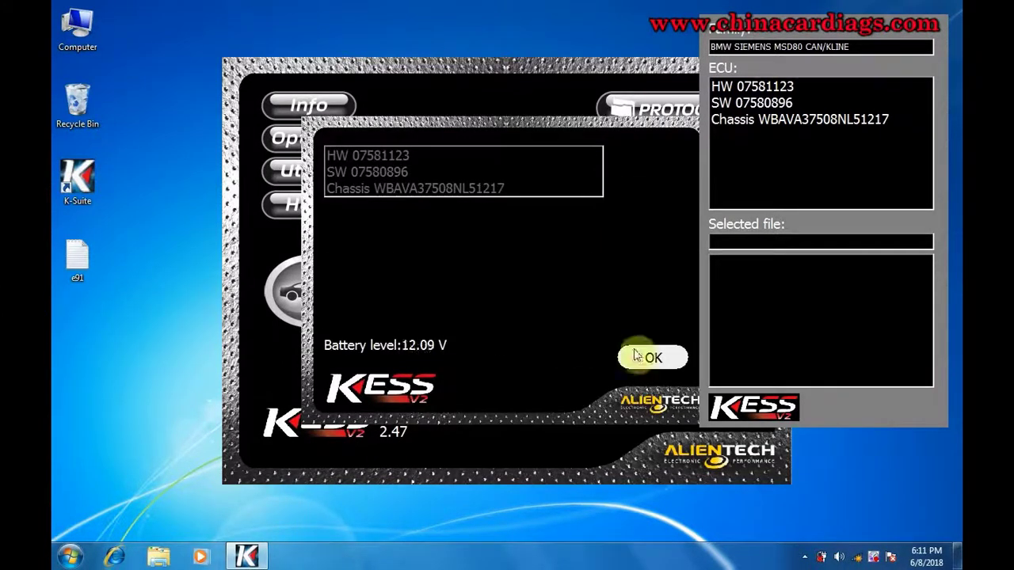
click(652, 357)
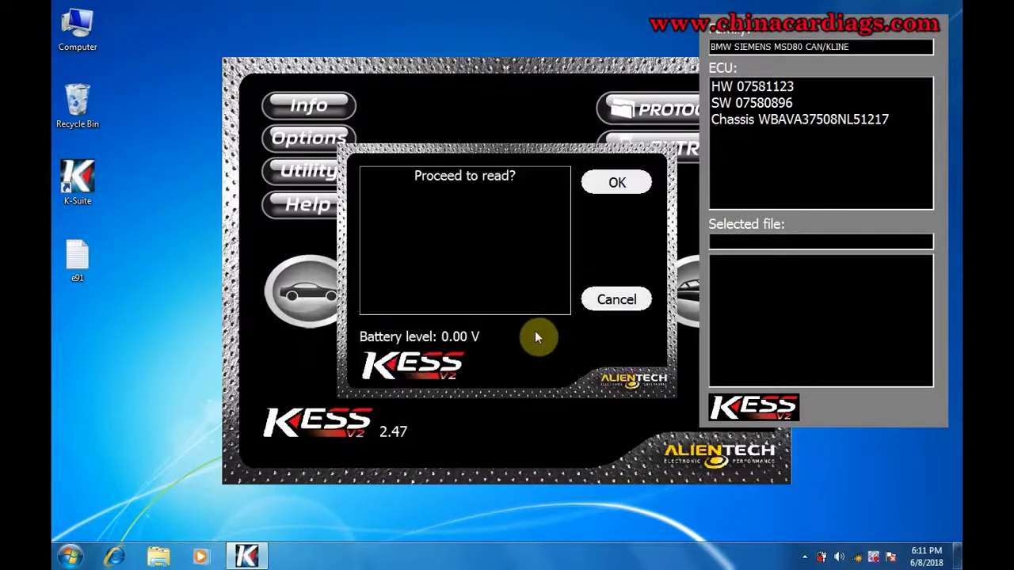
click(616, 185)
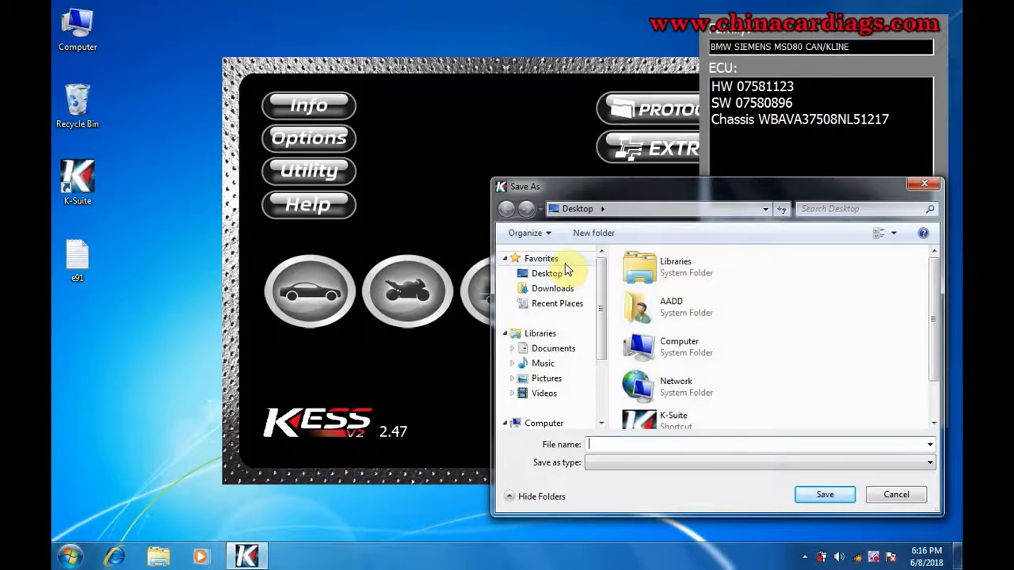
- Save the ECU read file to the desktop as e91, confirm the dash-board switch-off, and leave the operations list
text(e91)
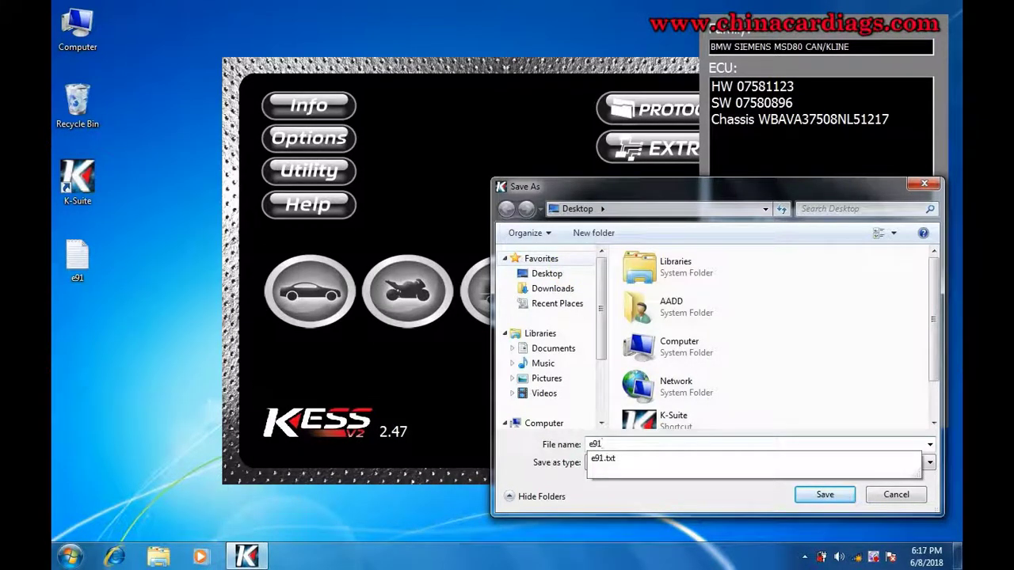
click(820, 498)
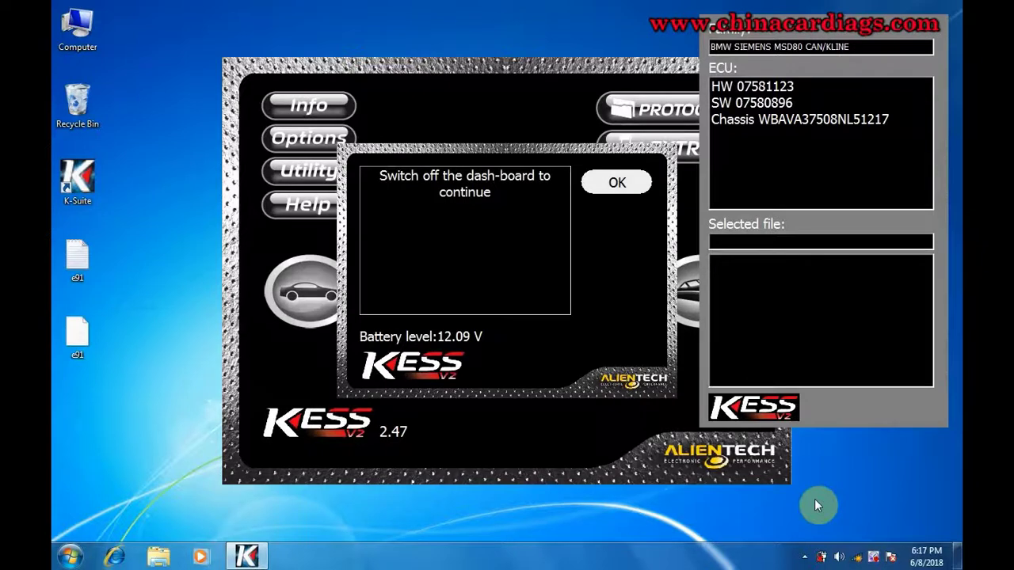
click(616, 183)
click(616, 183)
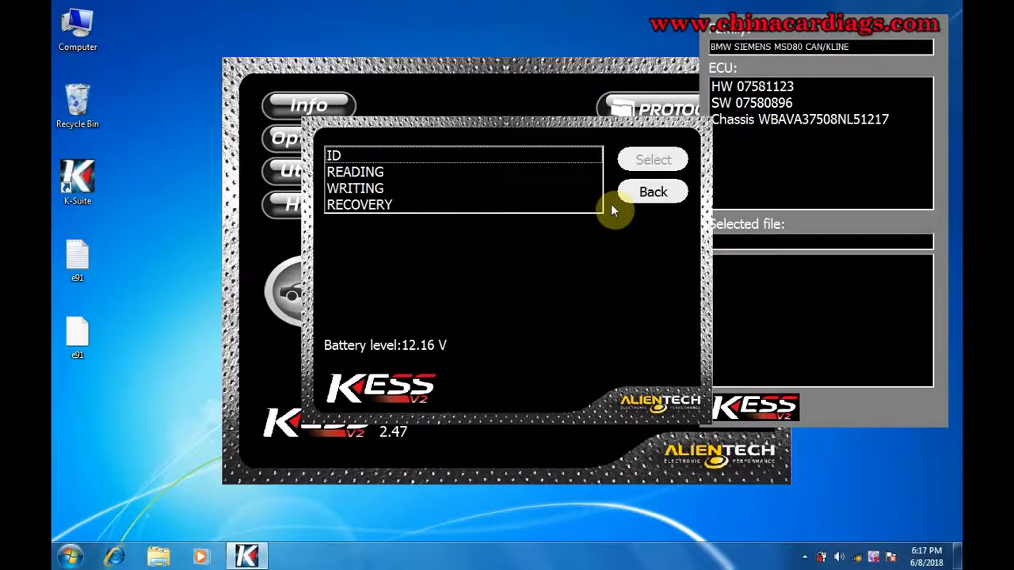
click(640, 193)
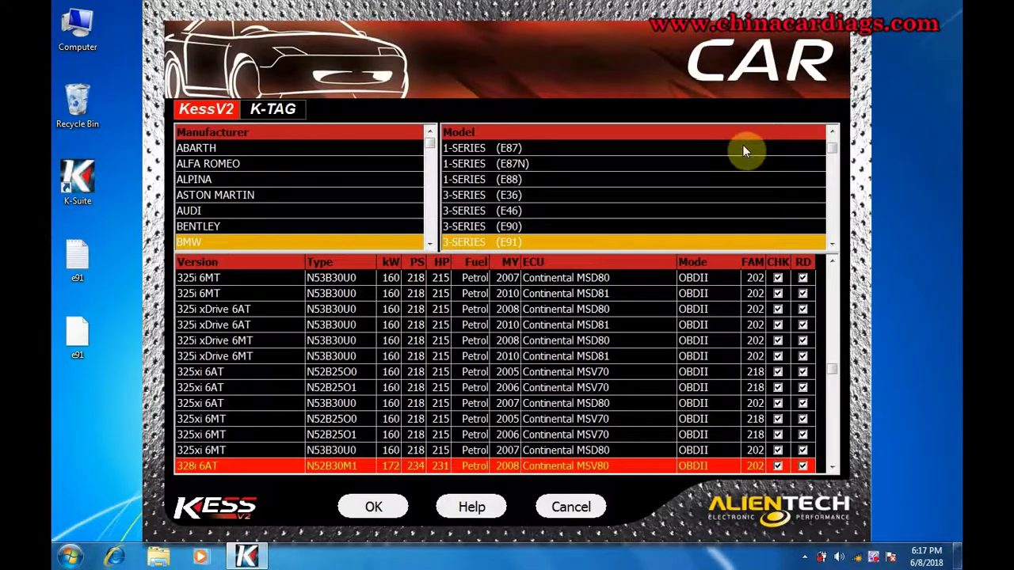
- Choose the BMW 3-Series (E91) 330d 6MT 2008 with the Bosch EDC17CP09 ECU in TRICORE mode and confirm it
click(673, 420)
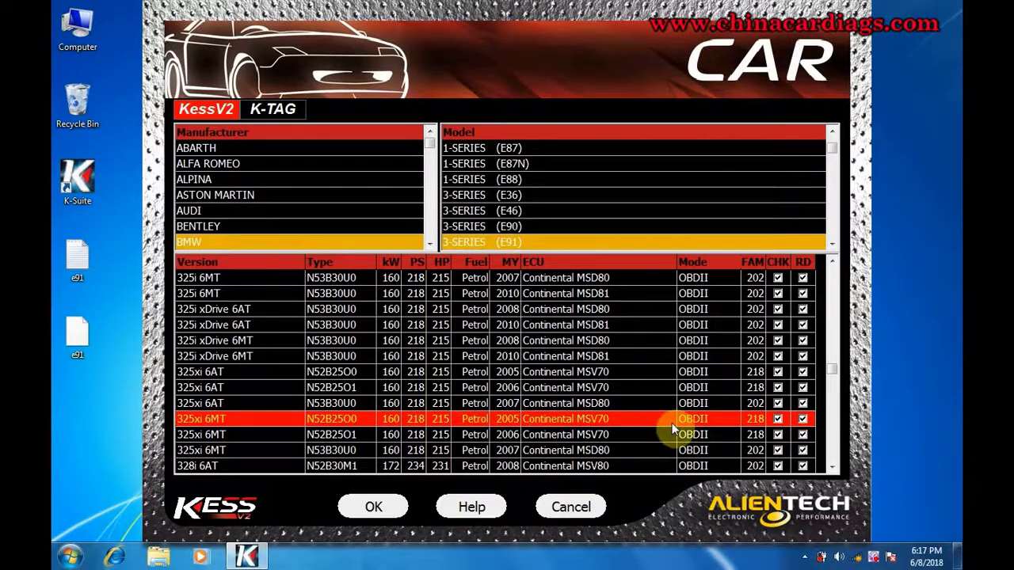
key(Down)
key(Down)
key(Down)
key(Down)
key(Down)
key(Down)
key(Down)
key(Down)
key(Down)
key(Down)
key(Down)
key(Down)
key(Down)
key(Down)
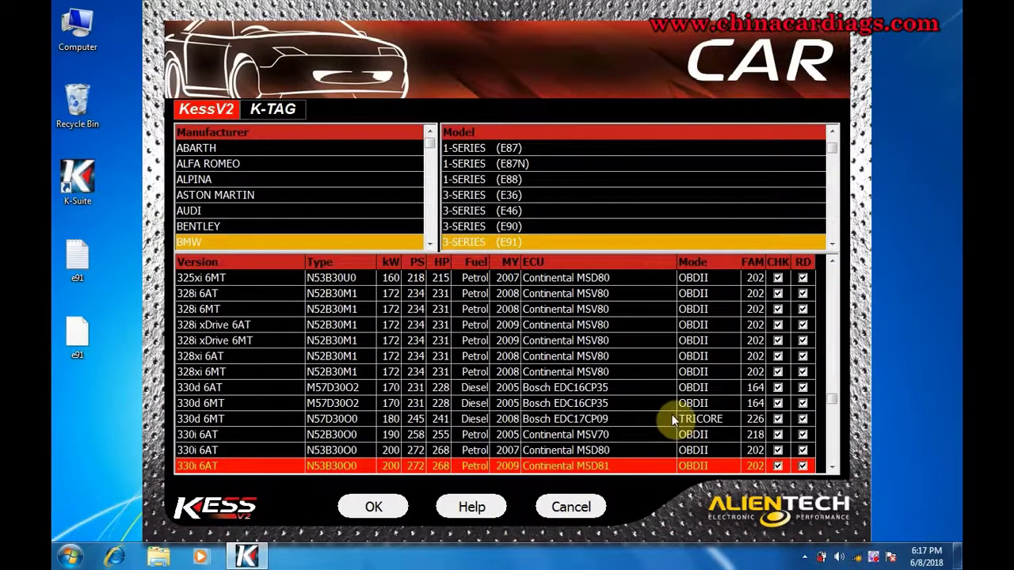
click(671, 417)
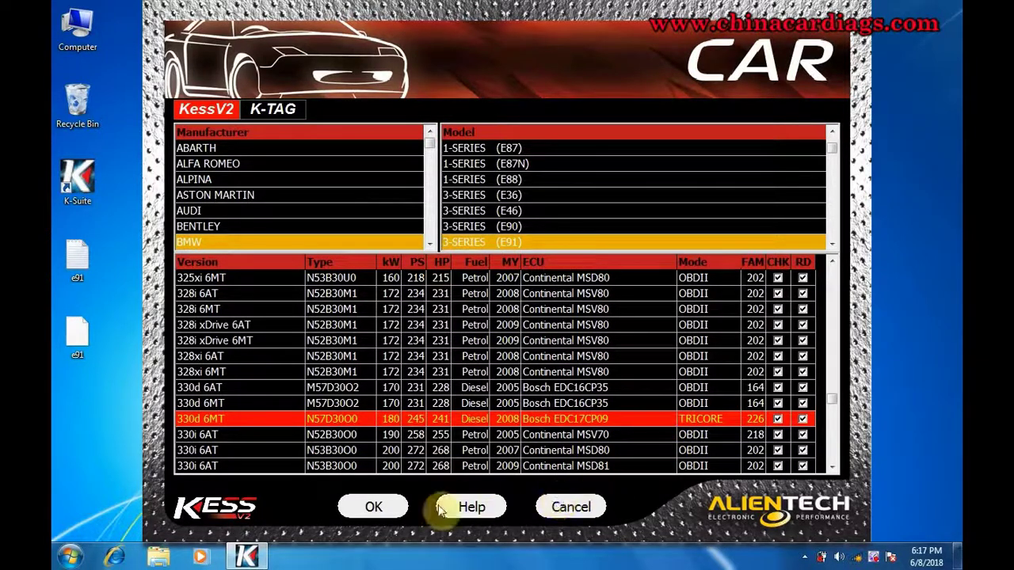
click(389, 507)
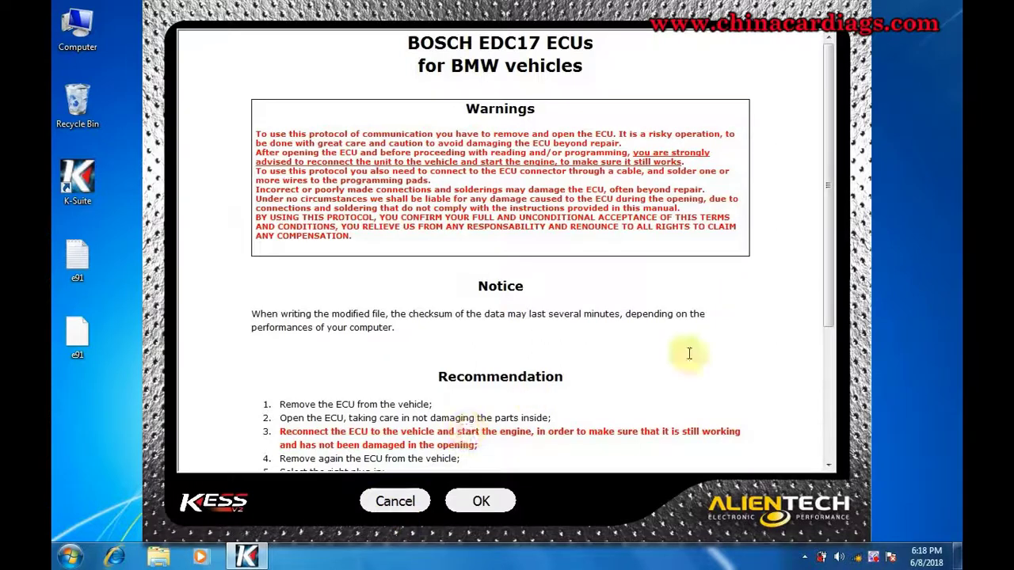
- Read the Bosch EDC17 manual's recommendations, the Plug-in 156 connection instructions with the boot pin photo, and the backup instructions
scroll(697, 365, down, 3)
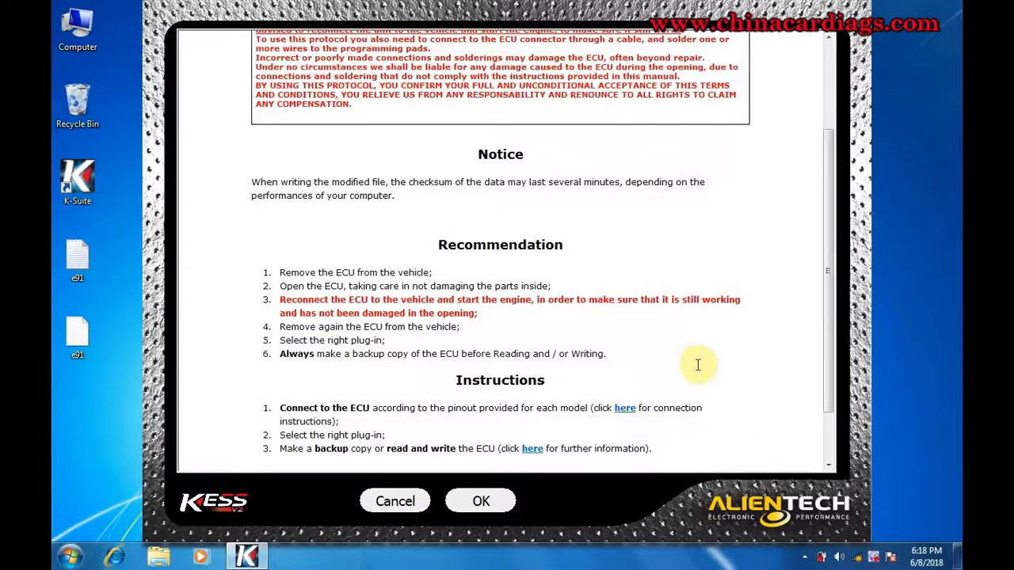
click(625, 408)
scroll(621, 396, down, 3)
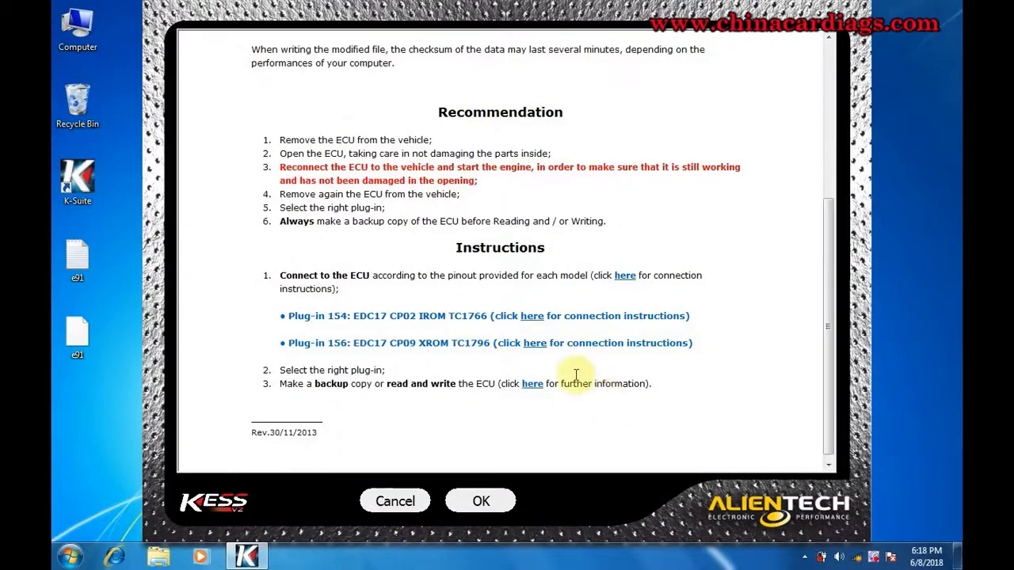
click(449, 351)
scroll(475, 350, down, 7)
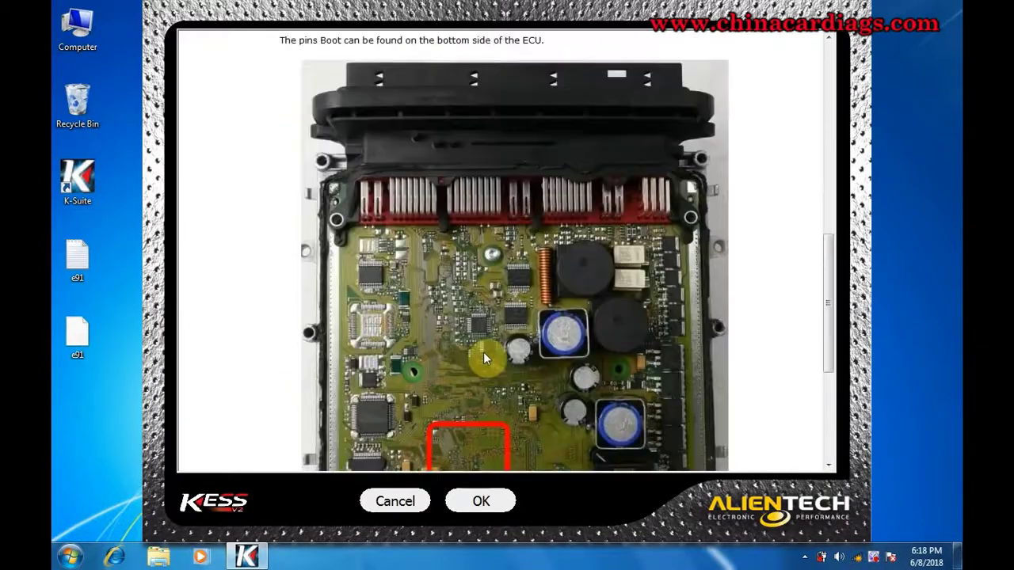
scroll(483, 352, down, 6)
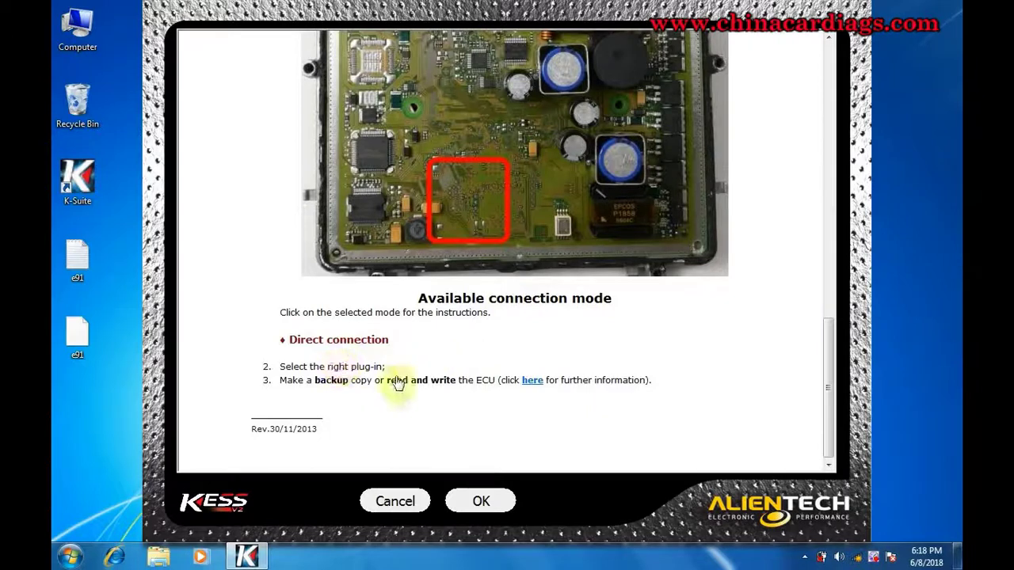
click(532, 382)
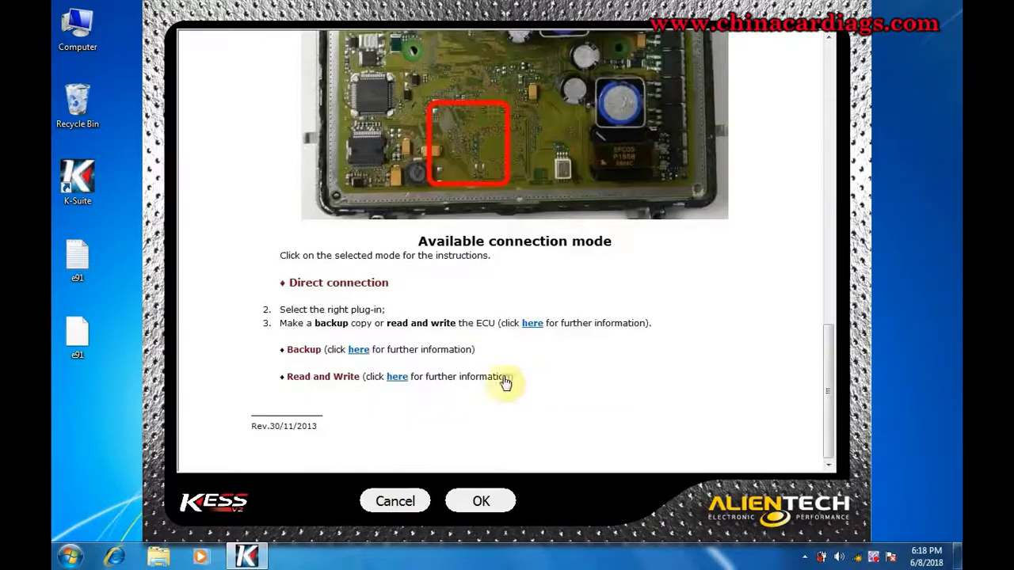
click(359, 350)
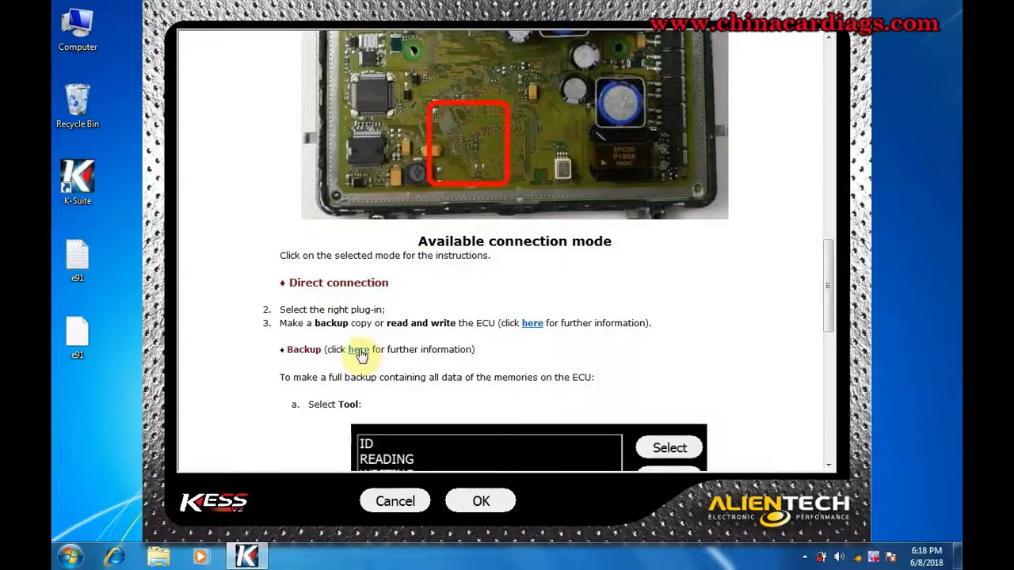
scroll(408, 360, up, 5)
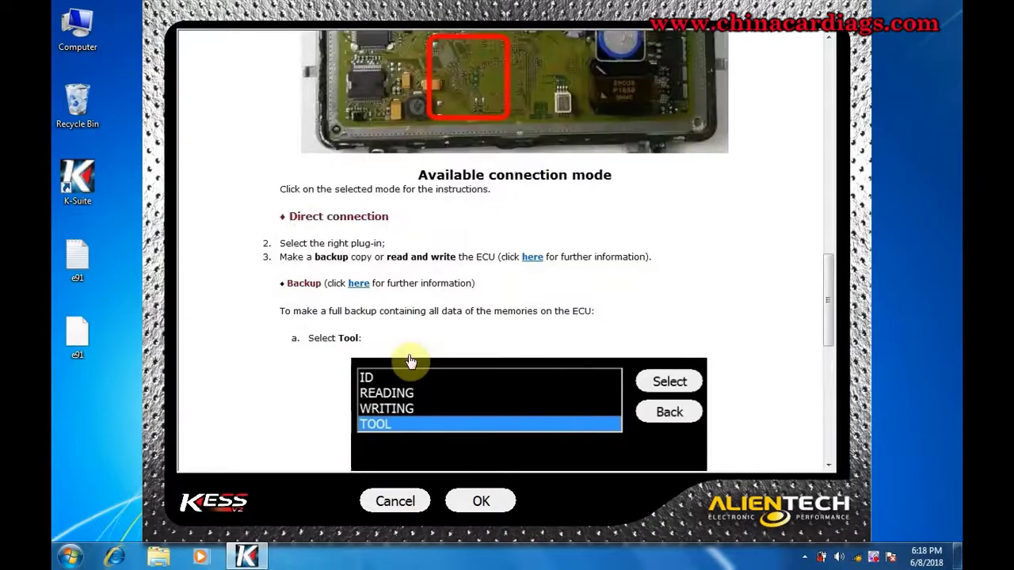
click(529, 331)
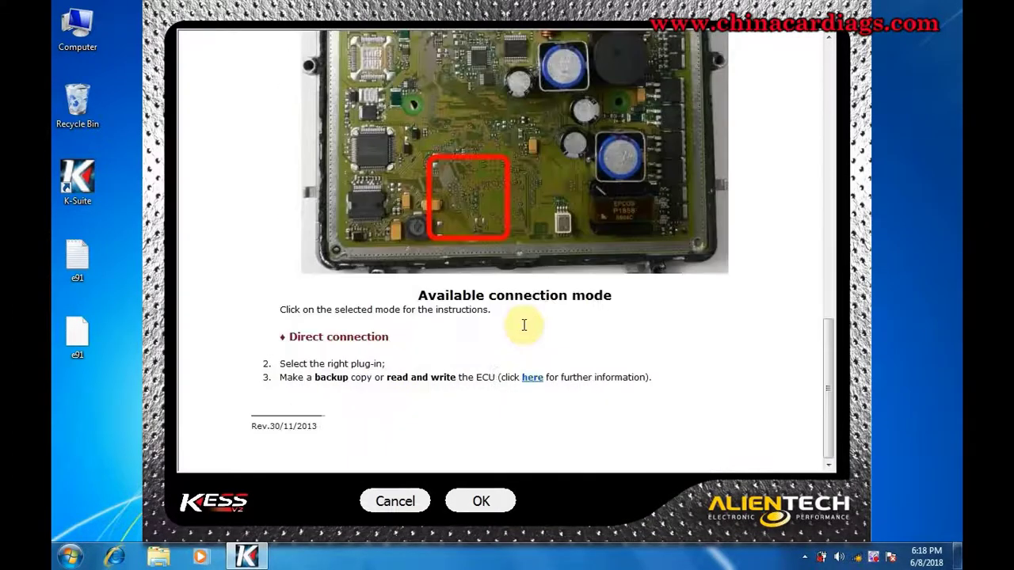
- Examine the Direct connection materials, viewing the Infineon Tricore module 14P600BTLR and the cable 14P600KT02 pinout, and return to the manual
click(376, 346)
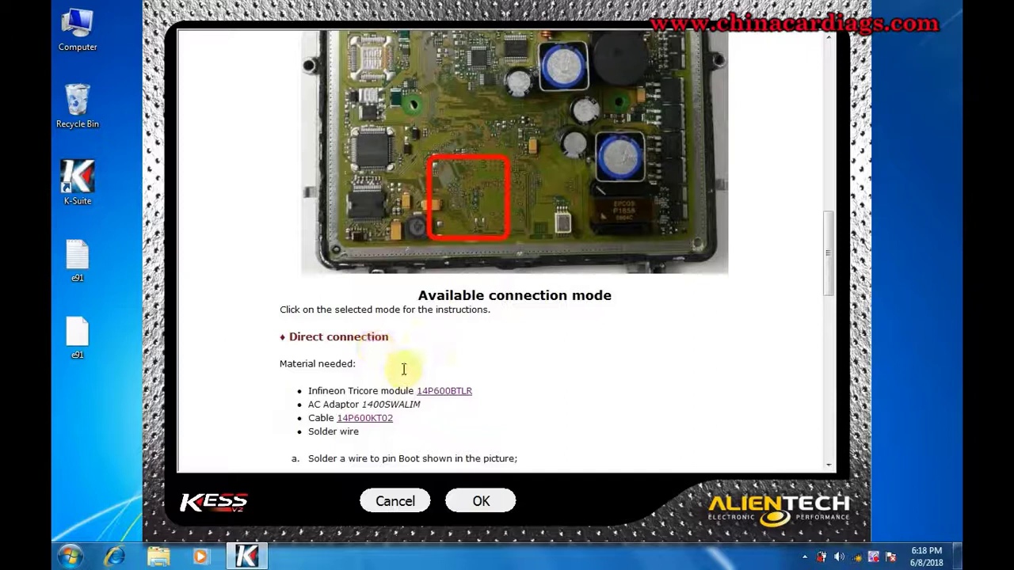
click(445, 391)
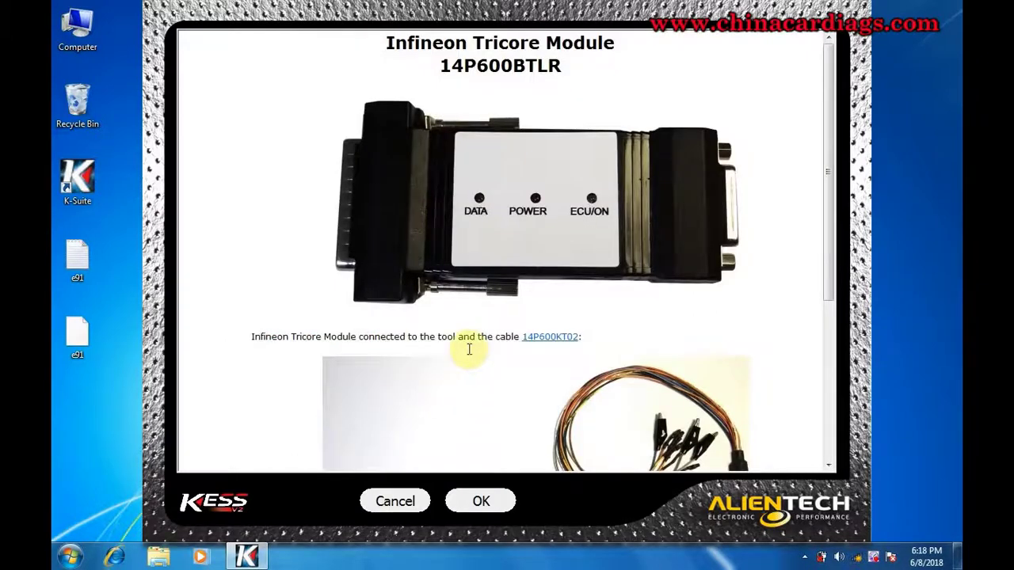
scroll(466, 349, down, 5)
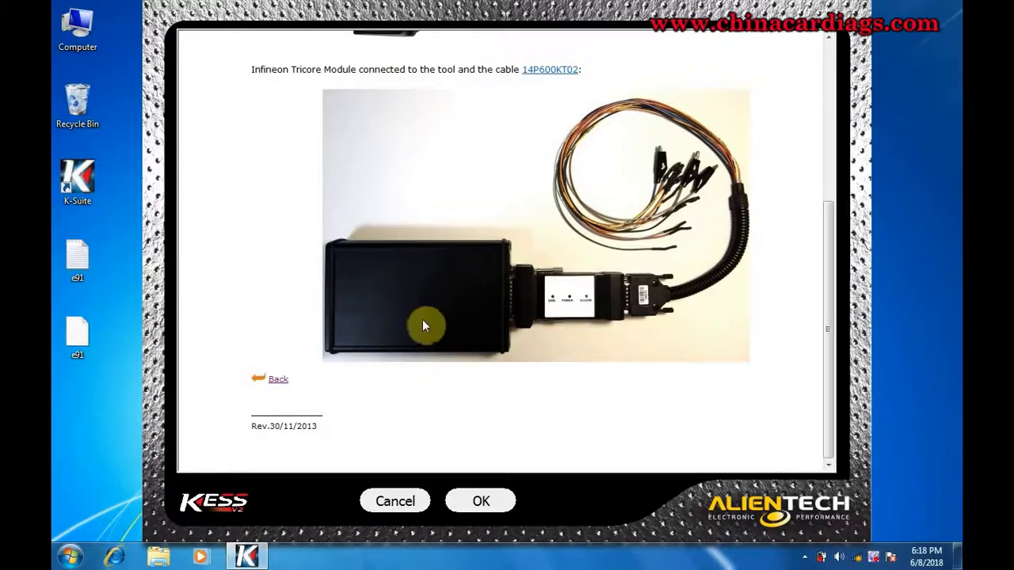
scroll(426, 317, up, 3)
scroll(430, 318, down, 3)
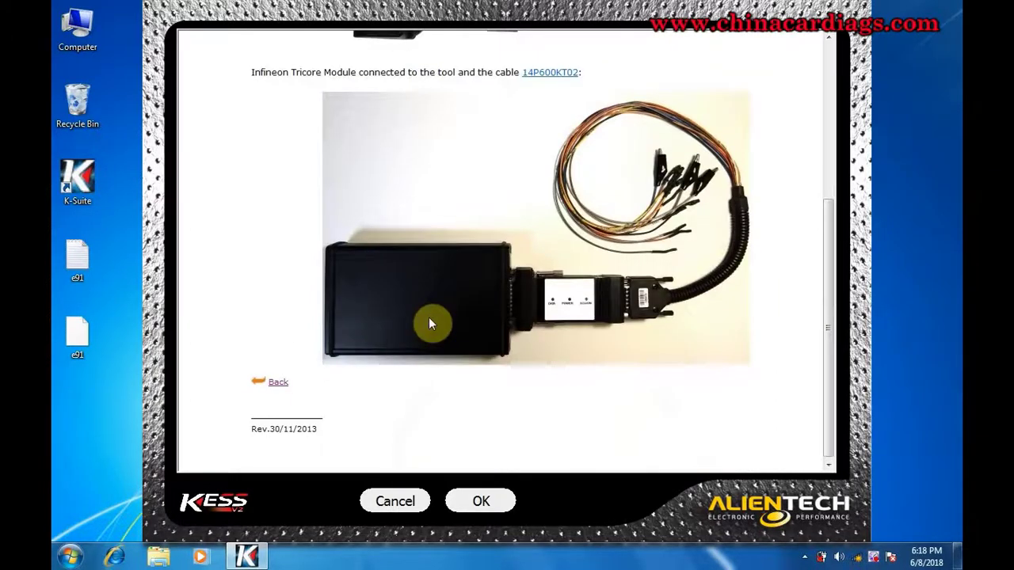
click(544, 73)
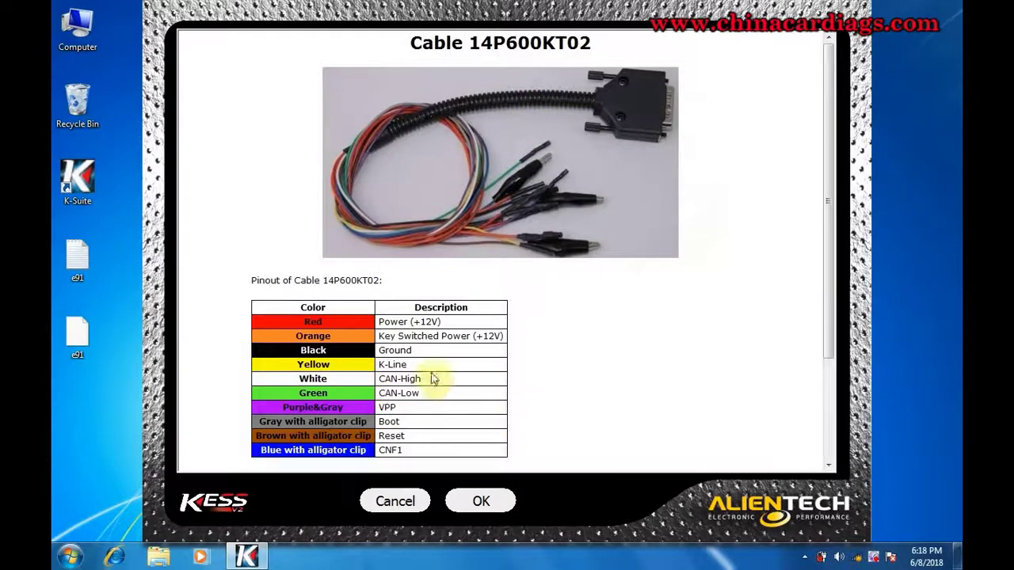
scroll(431, 378, down, 2)
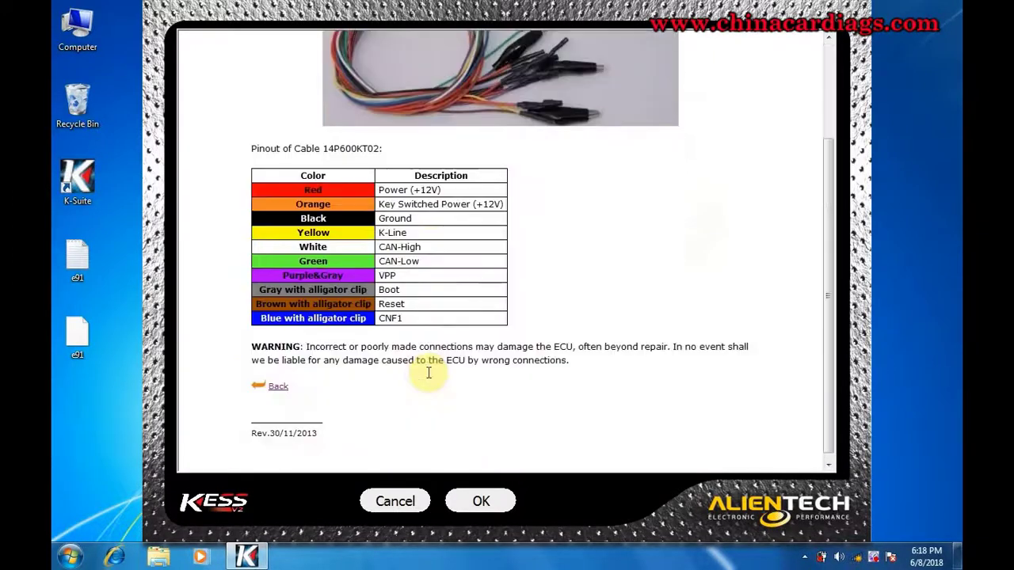
click(279, 387)
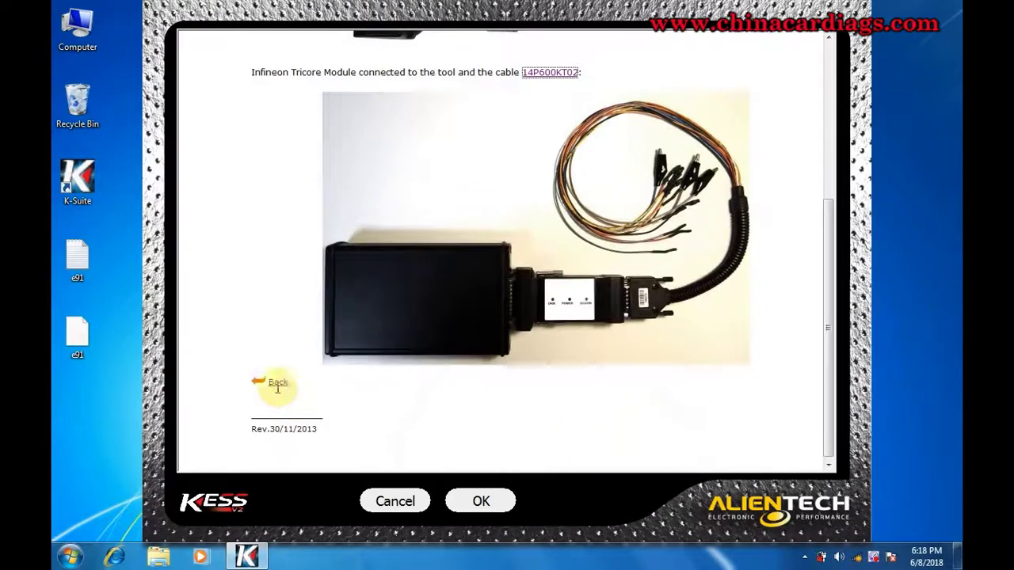
click(279, 382)
- Accept the Bosch EDC17 manual, select the BOSCH EDC17 CP02 BMW (P154) plug-in, and cancel back to the main screen
scroll(350, 386, down, 4)
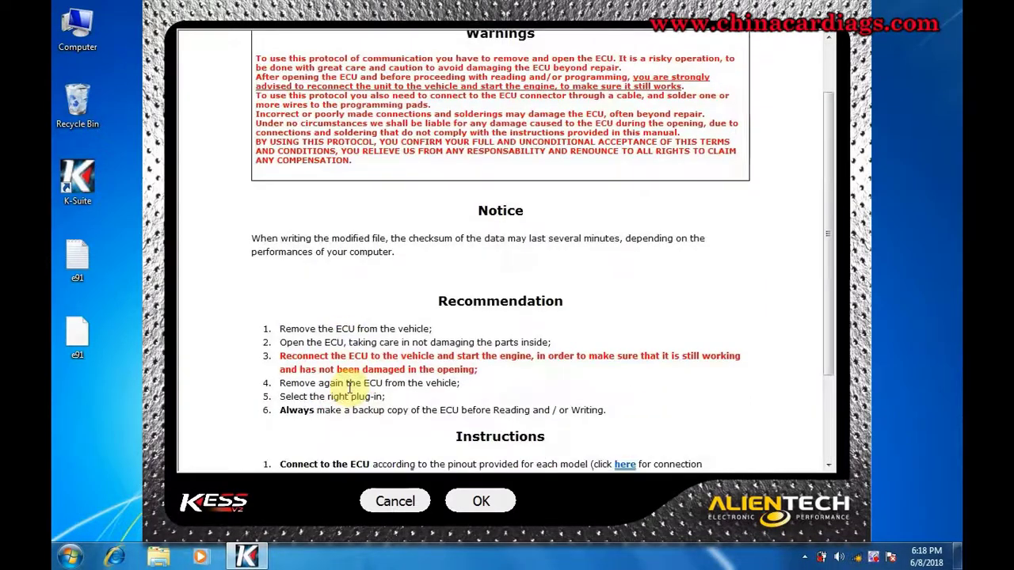
click(481, 499)
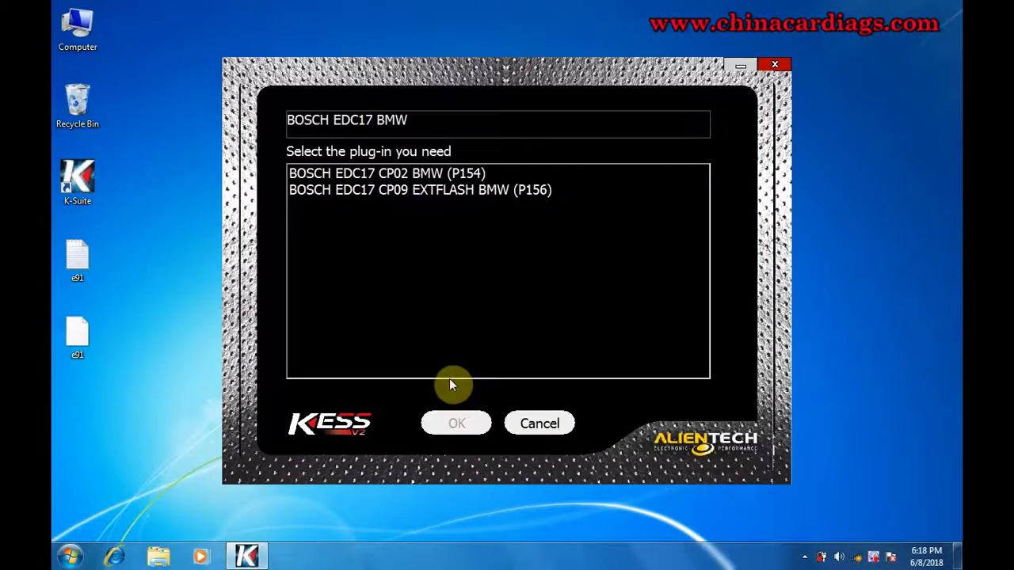
click(407, 175)
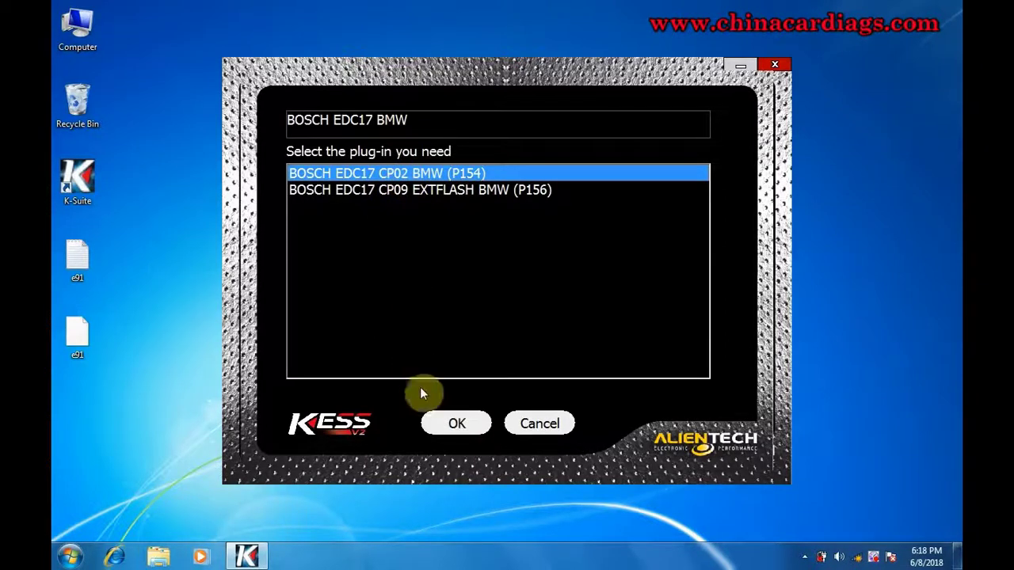
click(538, 425)
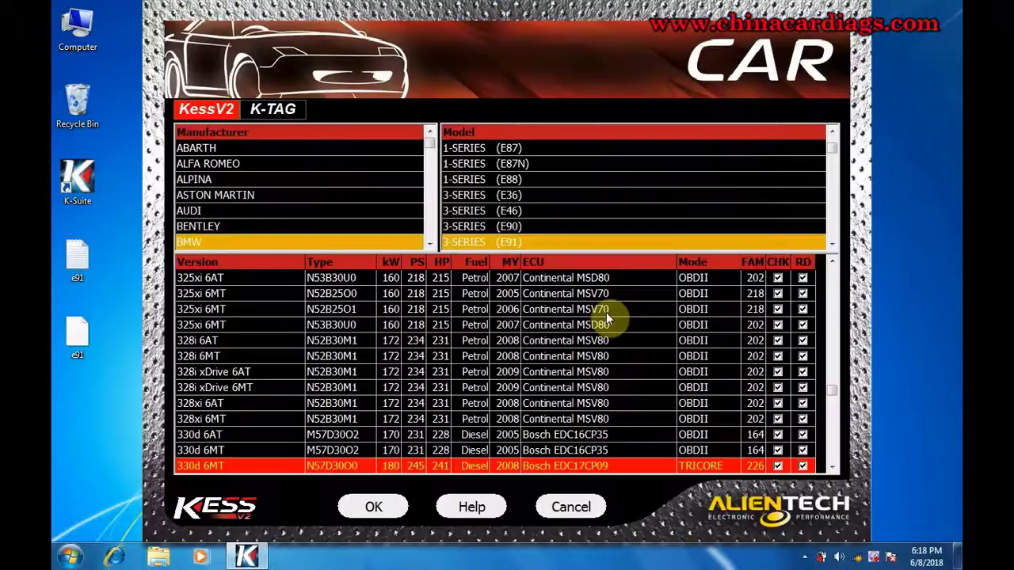
click(568, 511)
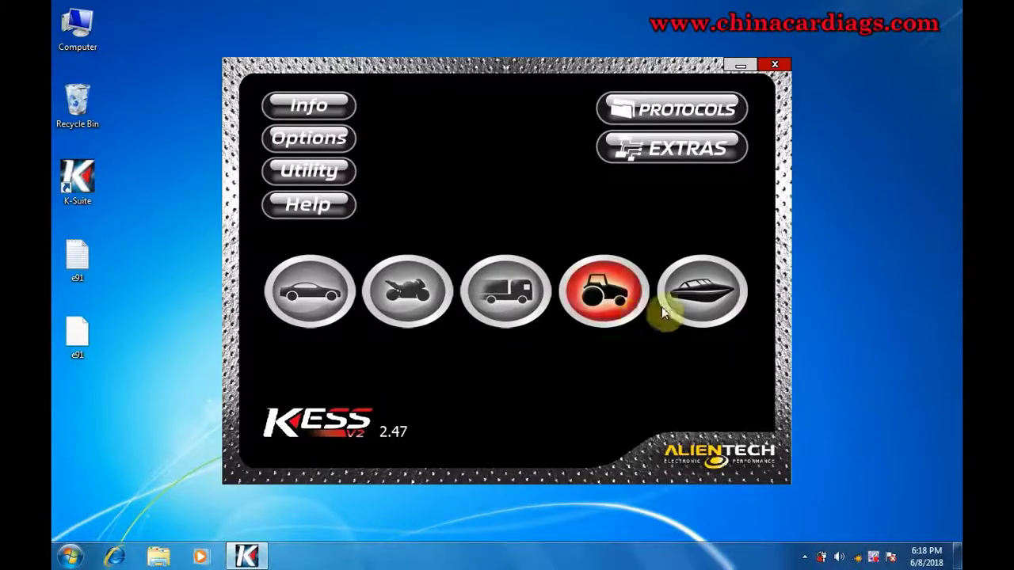
- View the operations offered for the HYUNDAI SEASALL S250J 3.0 V6 CRDi boat, and look at the tractor catalogue before leaving it
click(688, 305)
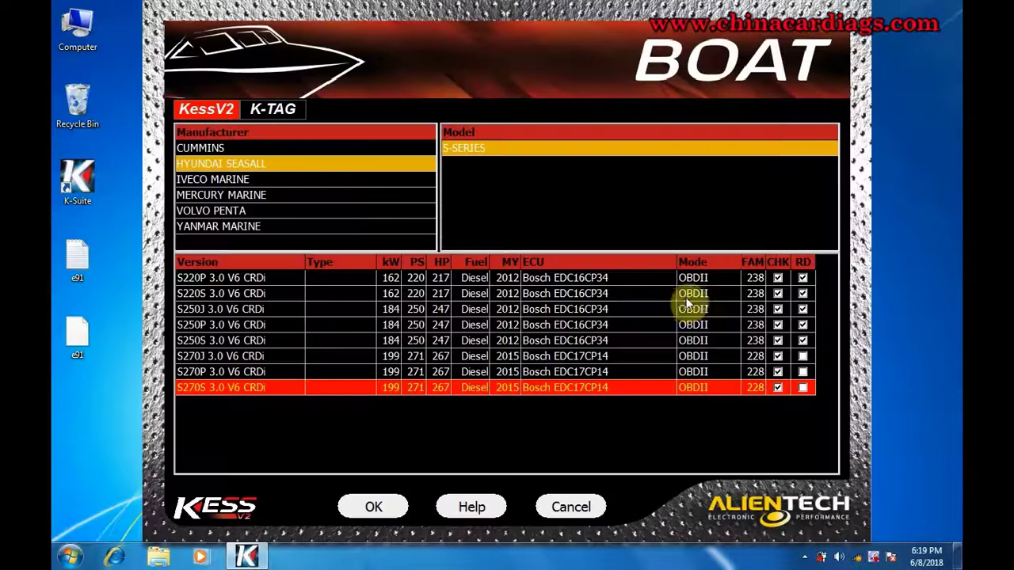
double_click(603, 309)
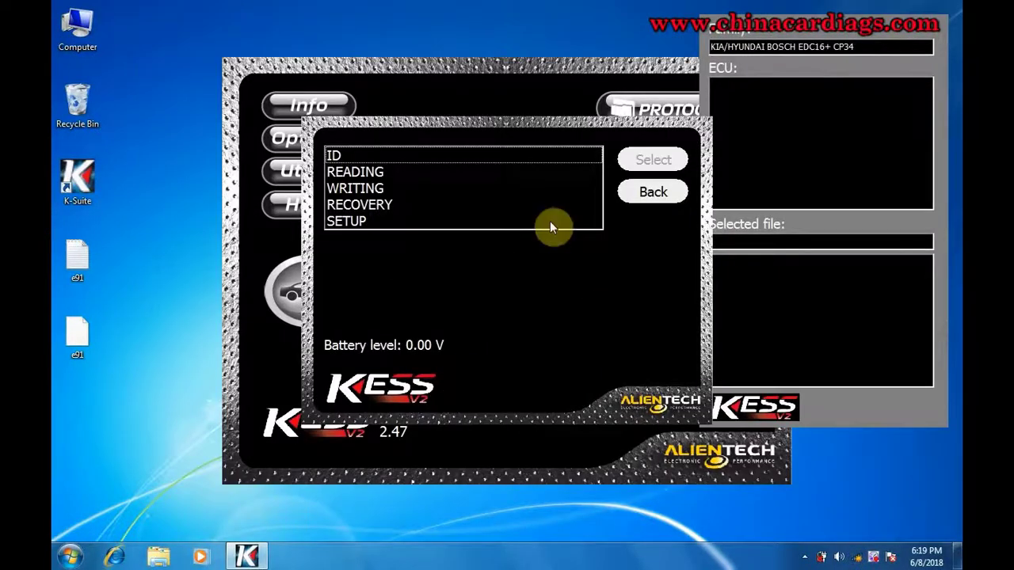
click(651, 193)
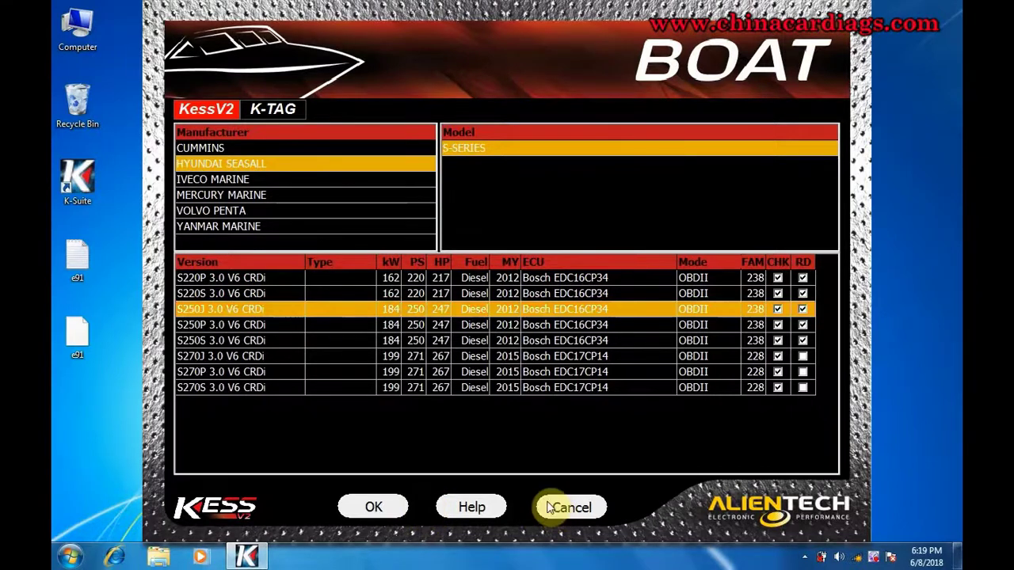
click(570, 507)
click(584, 295)
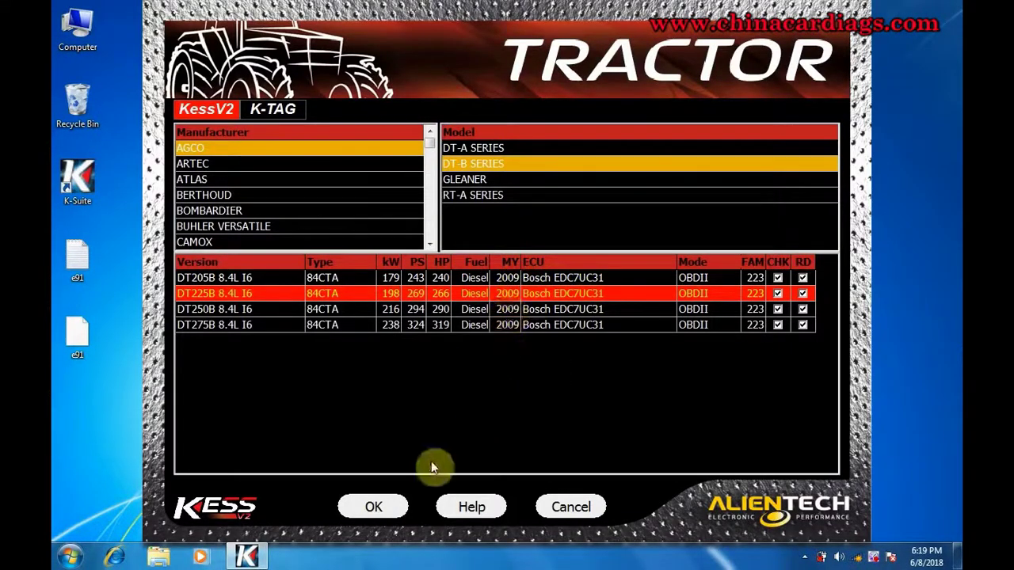
click(569, 509)
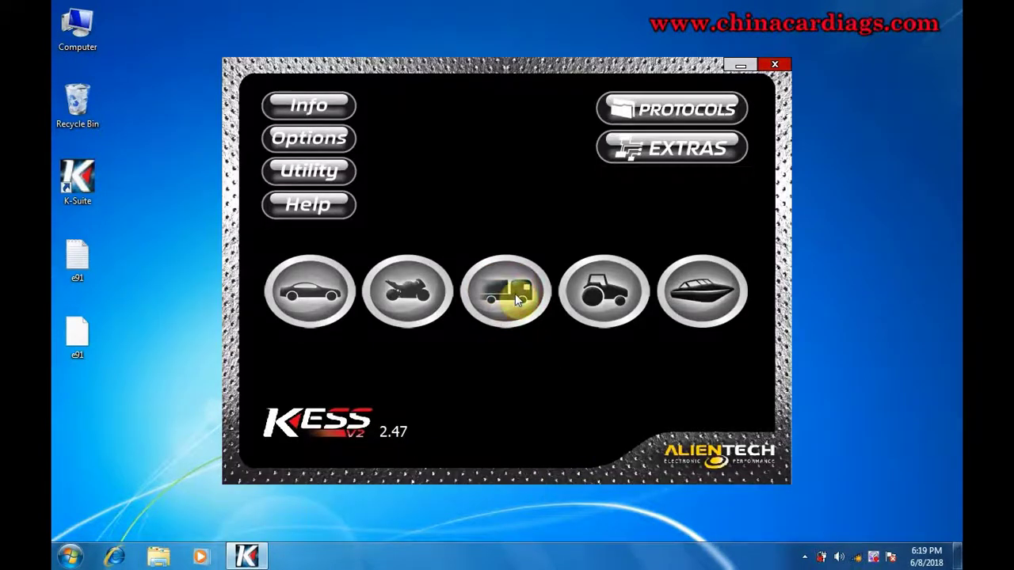
- Browse the truck catalogue for ASTRA TRUCK, viewing models ADT 35C and HD8 and highlighting the HD8 64.44 12.9L version
click(511, 295)
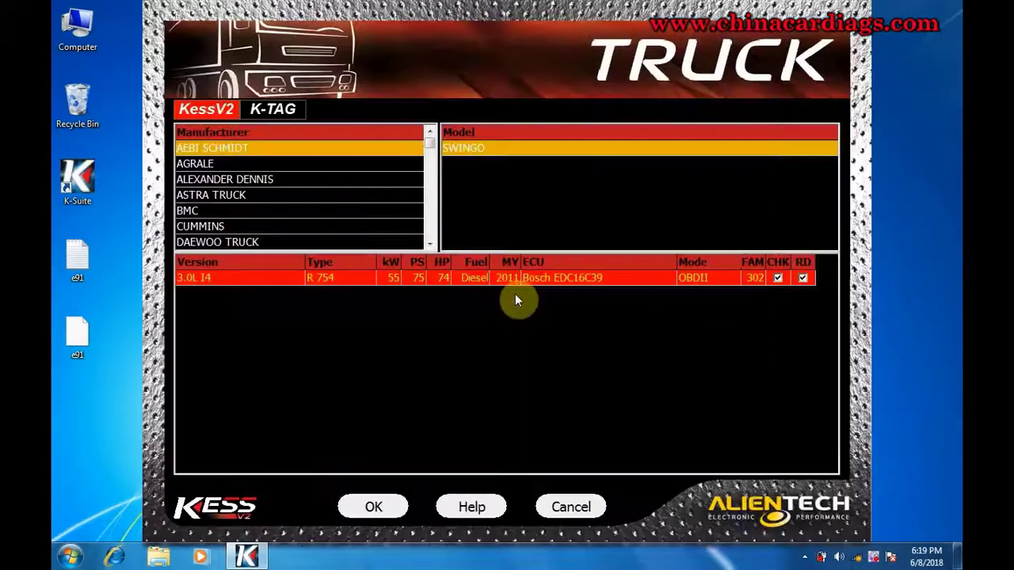
click(314, 199)
click(484, 180)
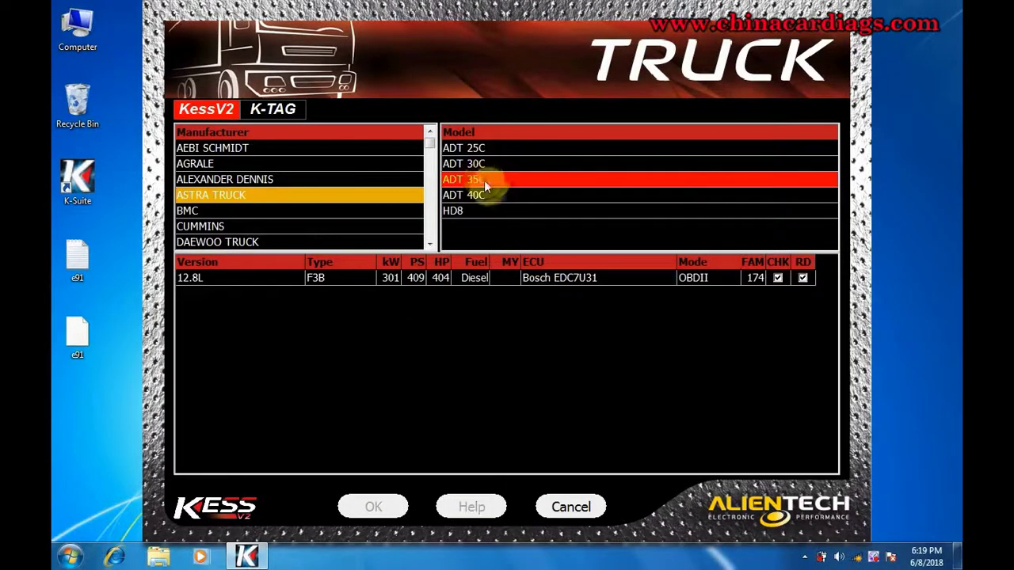
click(489, 211)
click(485, 357)
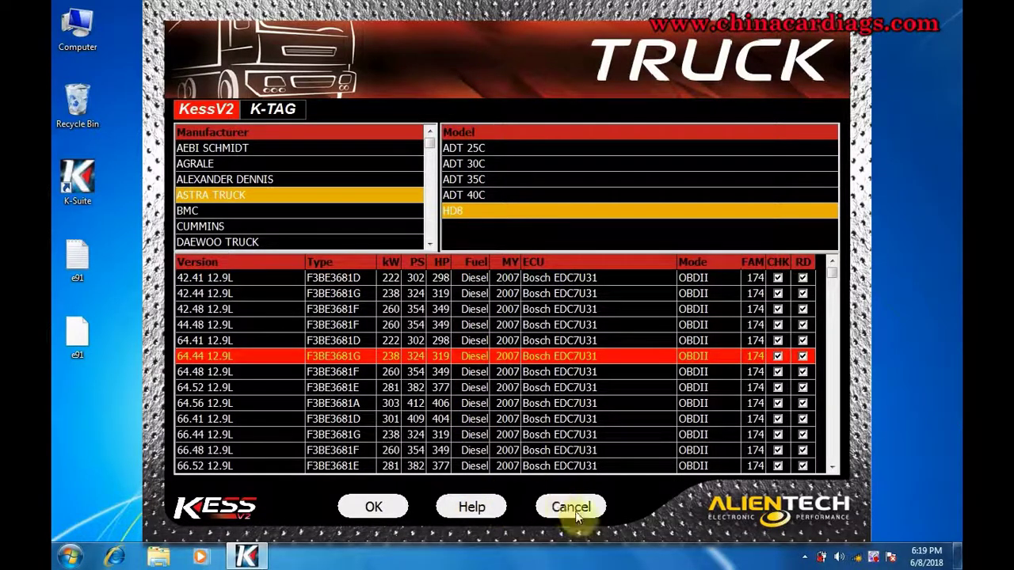
- View the CUMMINS POWER GENERATOR and STATIONARY ENGINES models, highlight the QSL9 8.9L with Motorola CM2350, and leave the truck catalogue
click(291, 227)
click(480, 150)
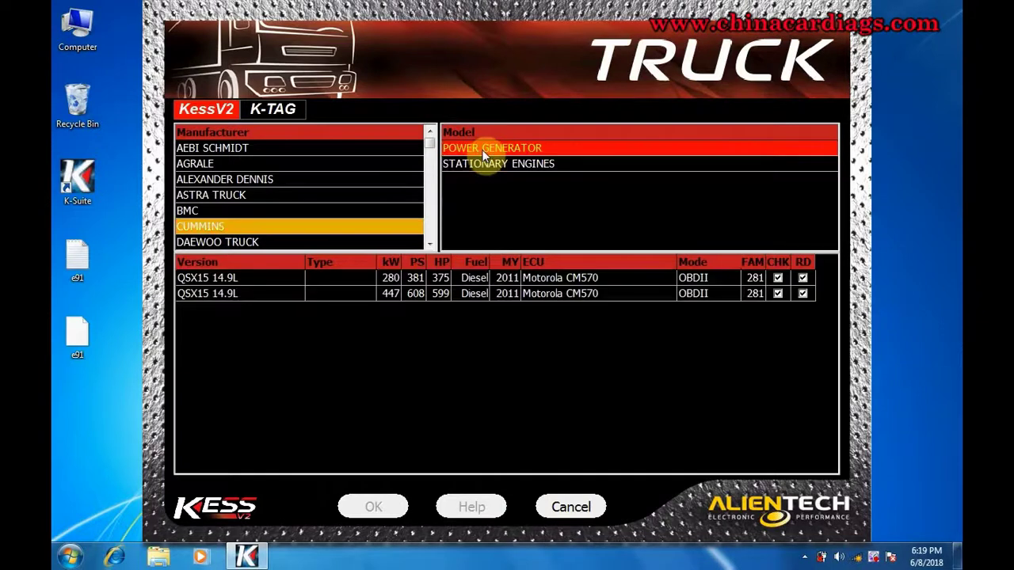
click(482, 165)
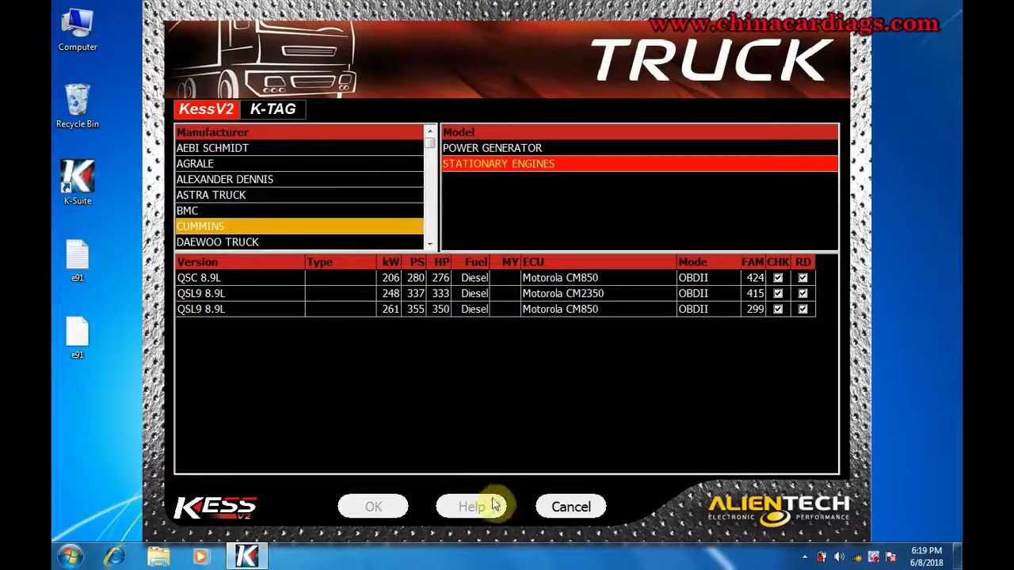
click(491, 296)
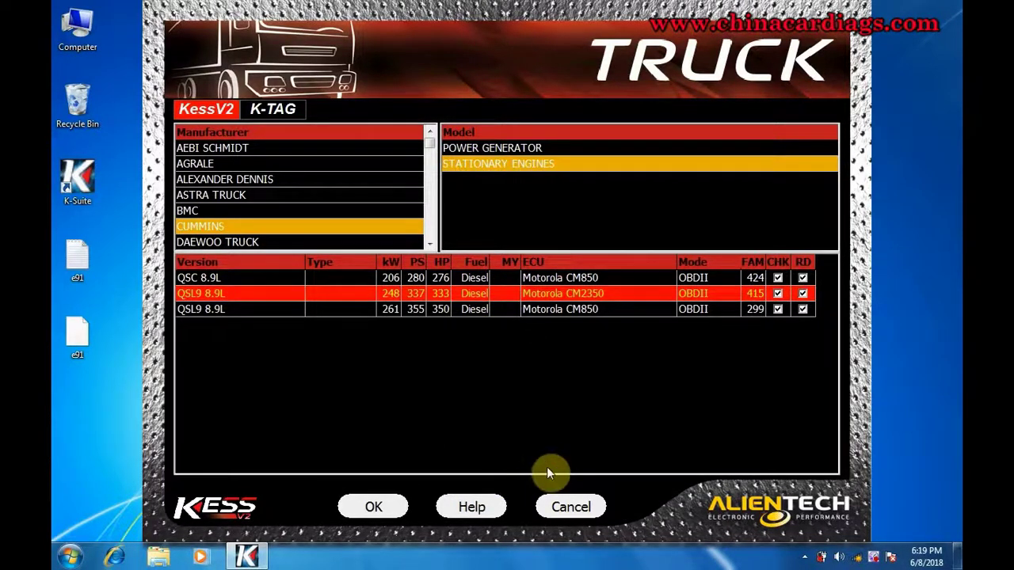
click(566, 508)
- Browse BMW MOTORRAD and HARLEY DAVIDSON bikes, highlight the CVO (FLHXSE) Street Glide 2011 with Delphi HD CAN, and leave the catalogue
click(412, 279)
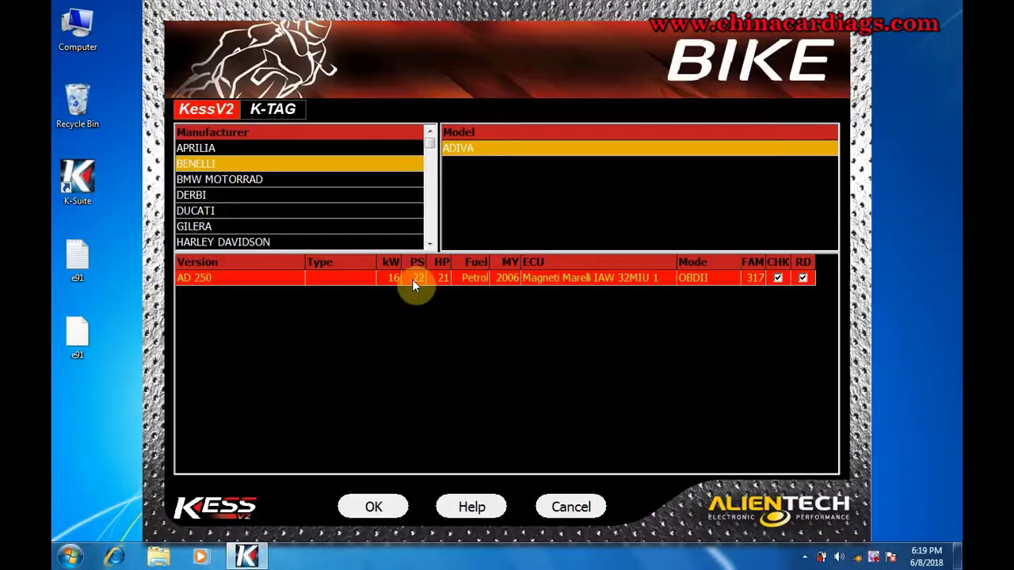
click(285, 184)
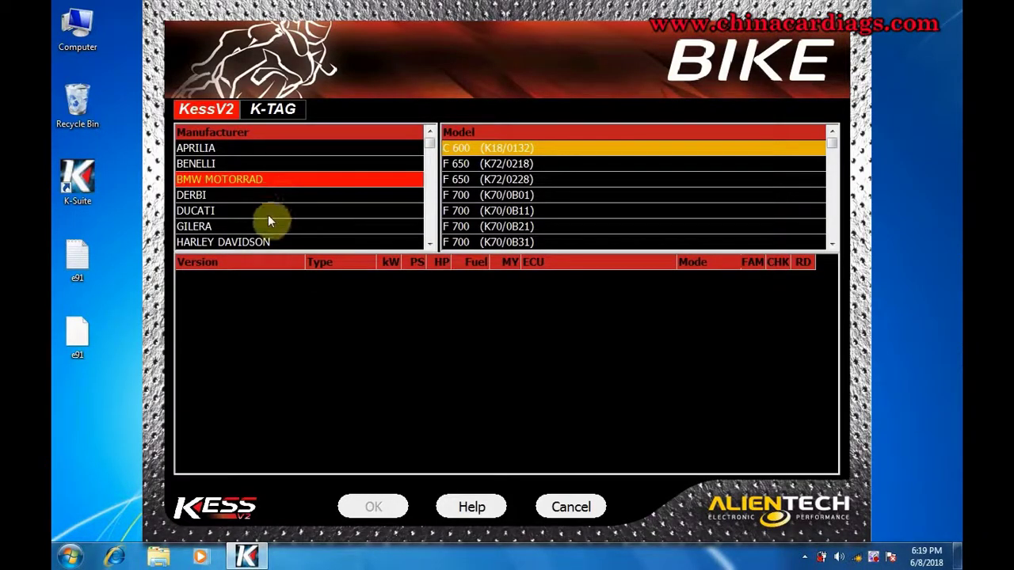
click(254, 241)
click(501, 180)
click(511, 211)
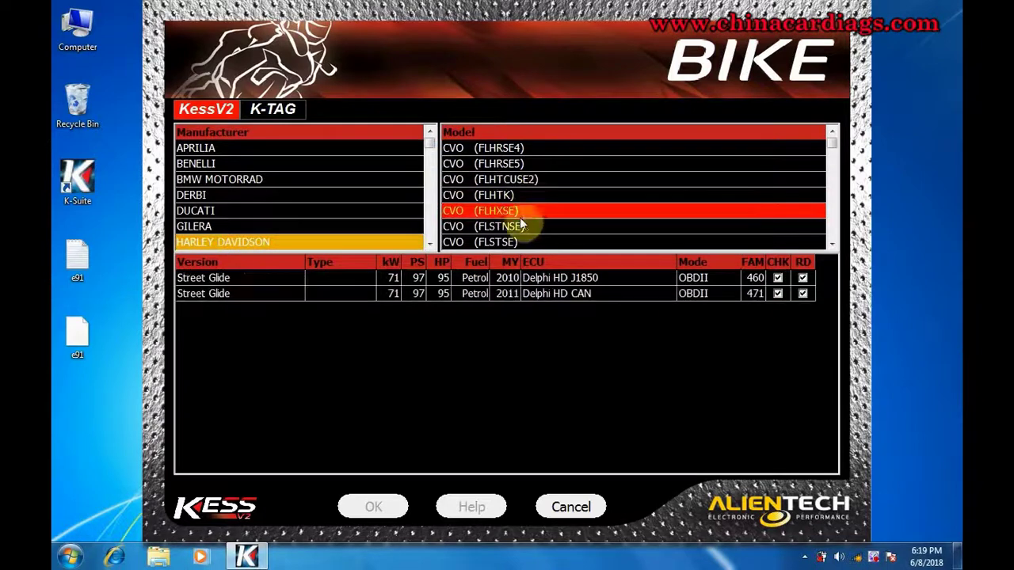
click(516, 292)
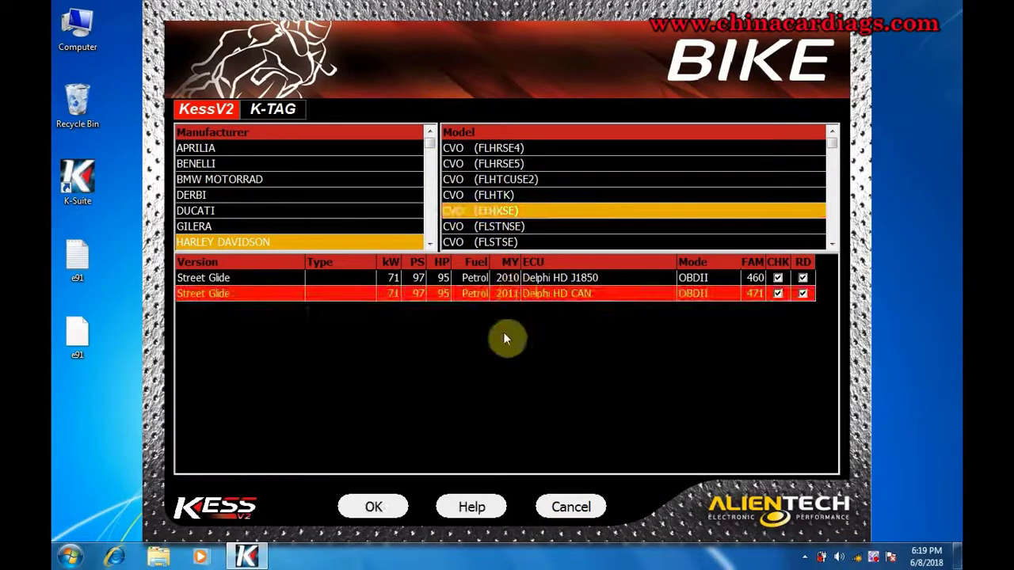
click(570, 508)
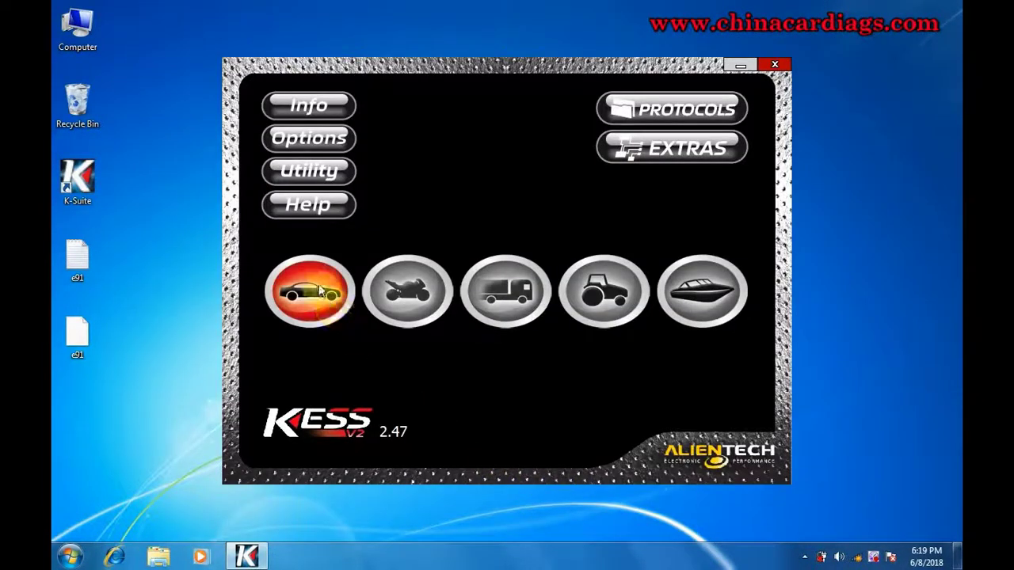
- Examine the full ECU list of the KessV2 BOOTLOADER TRICORE protocols, from BOSCH EDC17 BMW to TEMIC DDEC6 FREIGHTLINER/MERCEDES TRUCK
click(689, 109)
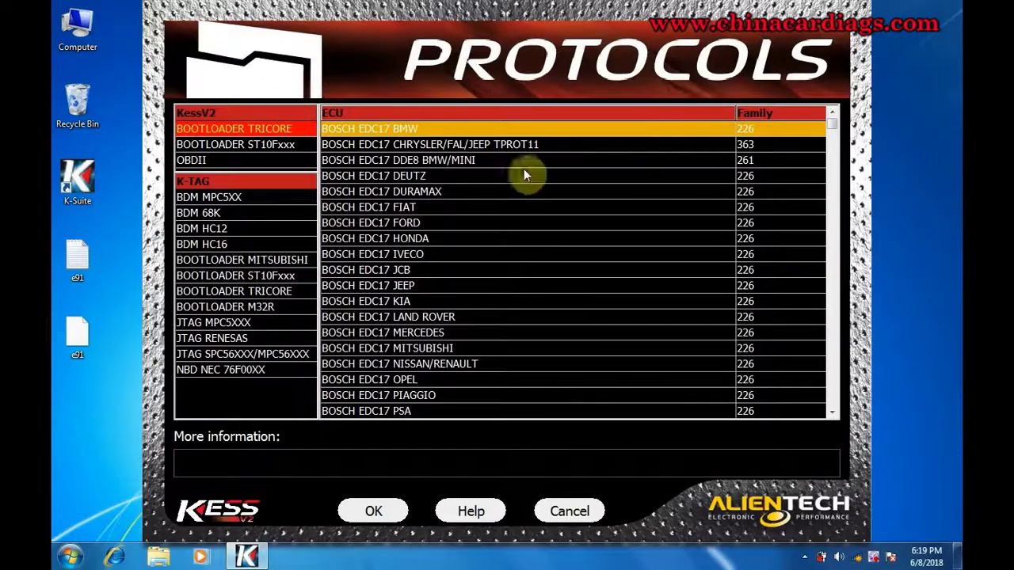
click(832, 129)
drag(832, 147, 837, 124)
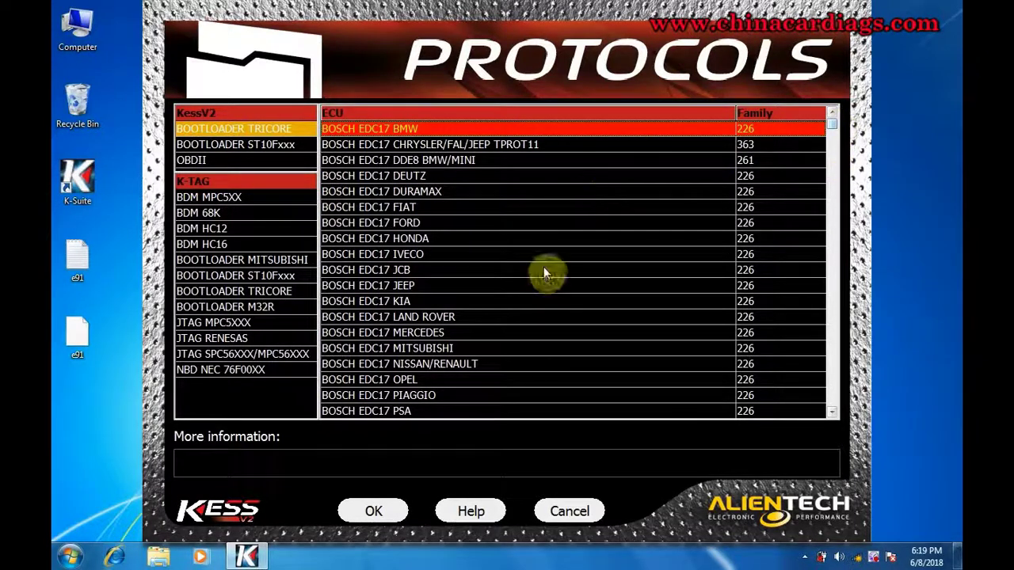
click(428, 408)
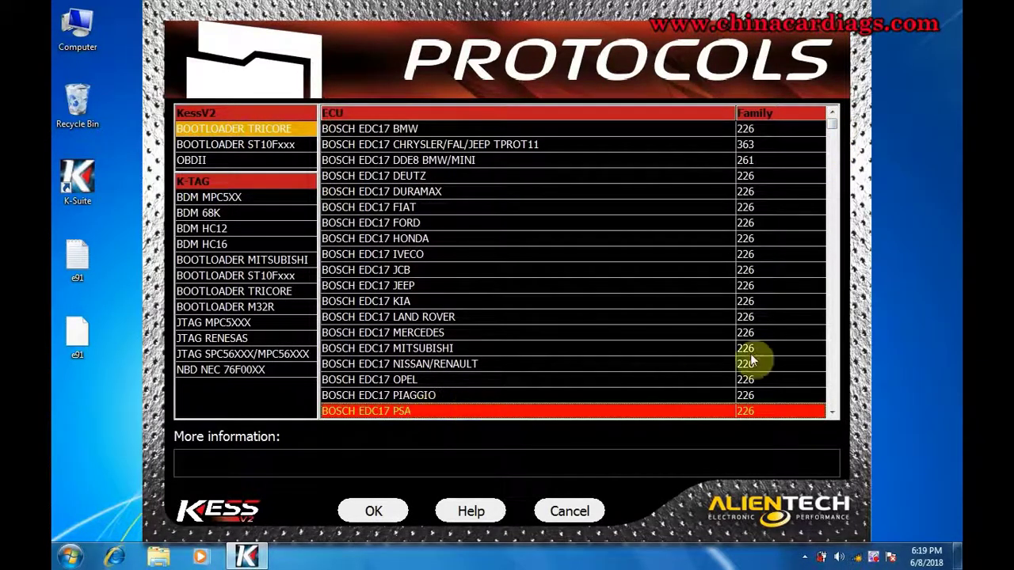
click(831, 413)
click(831, 413)
click(831, 414)
click(831, 413)
click(831, 413)
drag(831, 414, 831, 414)
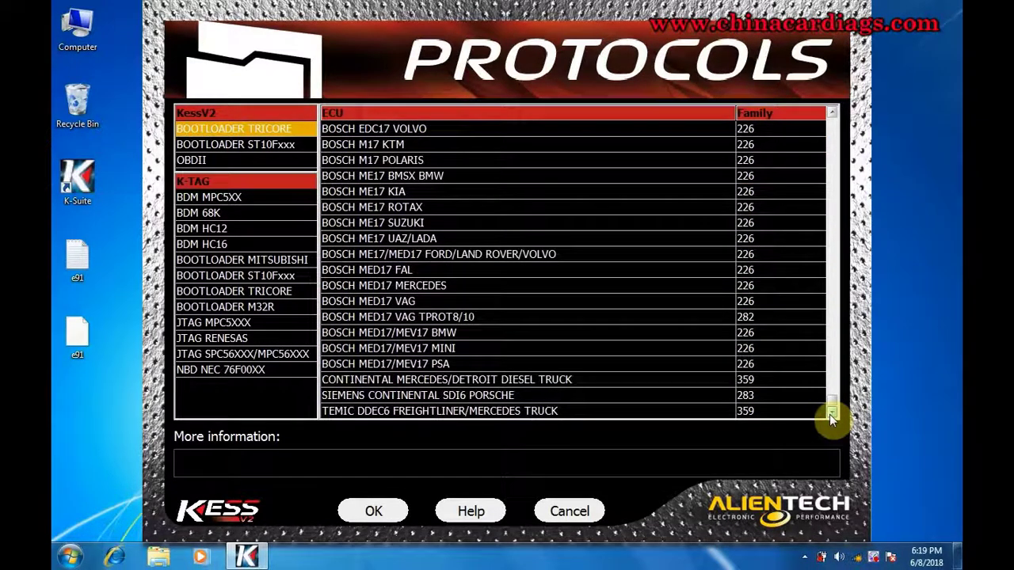
click(790, 409)
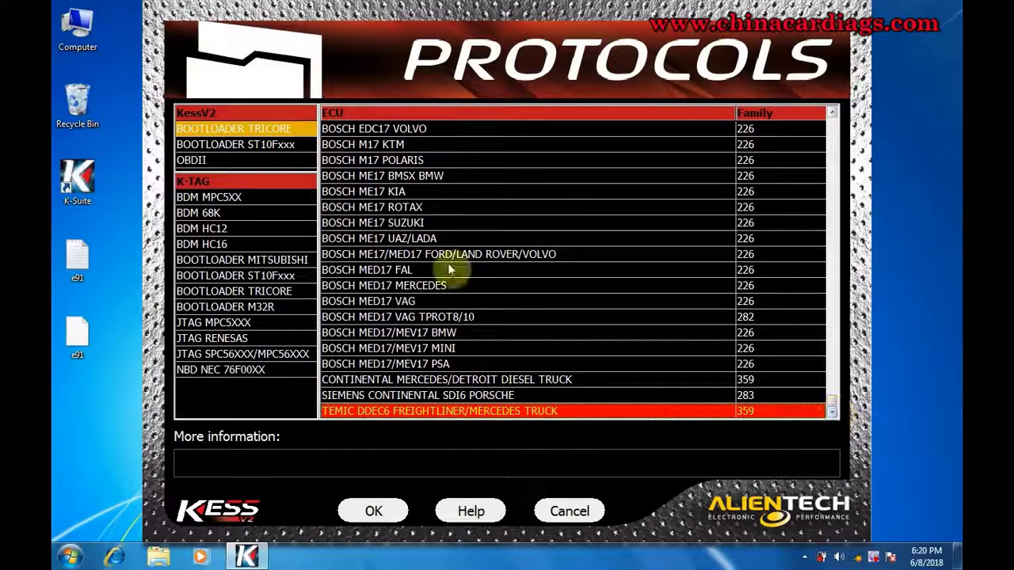
- Examine the ECU list of the KessV2 BOOTLOADER ST10Fxxx protocols to its end and return to its first entry
click(251, 144)
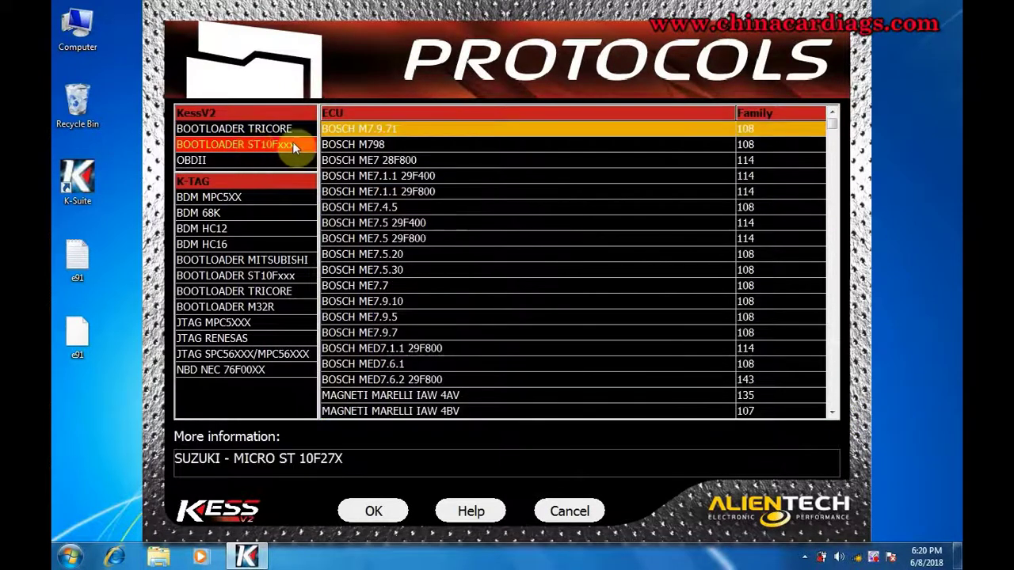
click(830, 263)
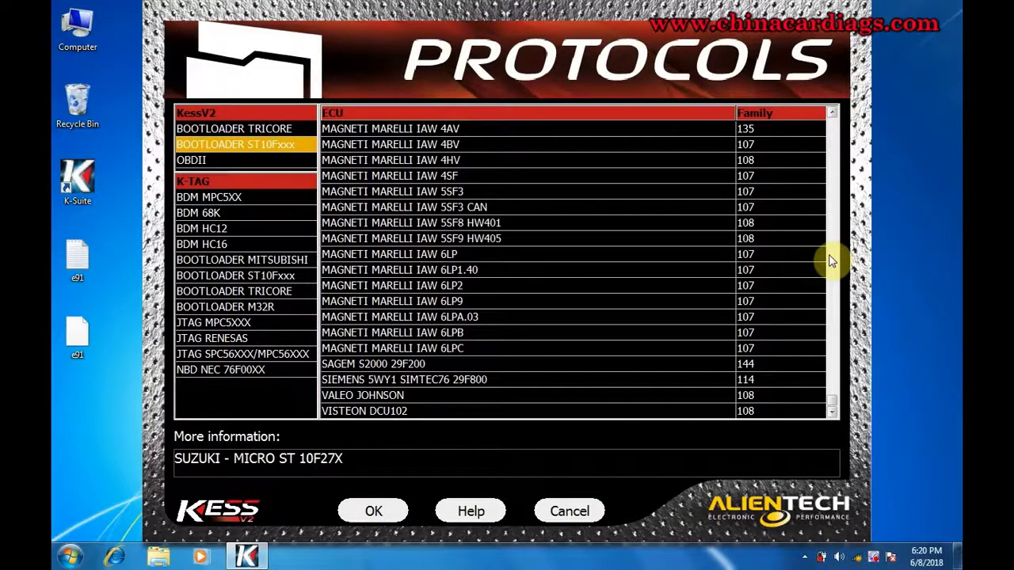
double_click(831, 114)
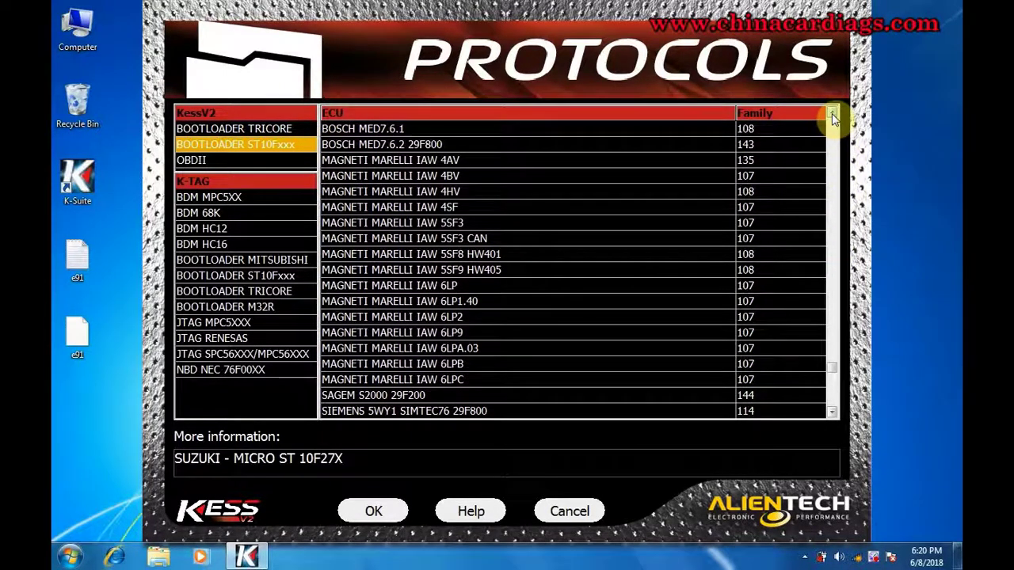
double_click(831, 114)
click(832, 114)
double_click(831, 115)
click(831, 114)
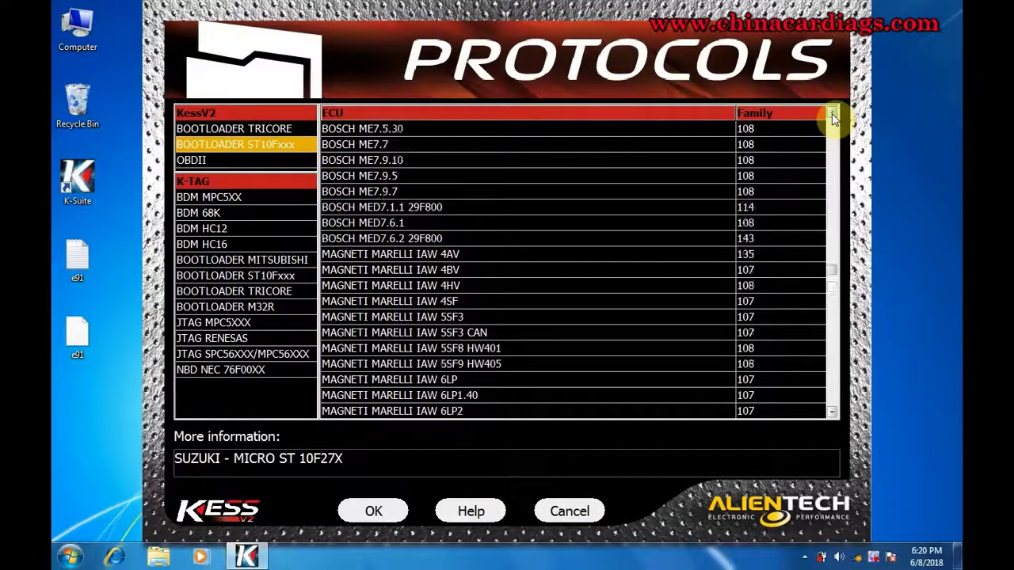
double_click(832, 114)
click(831, 114)
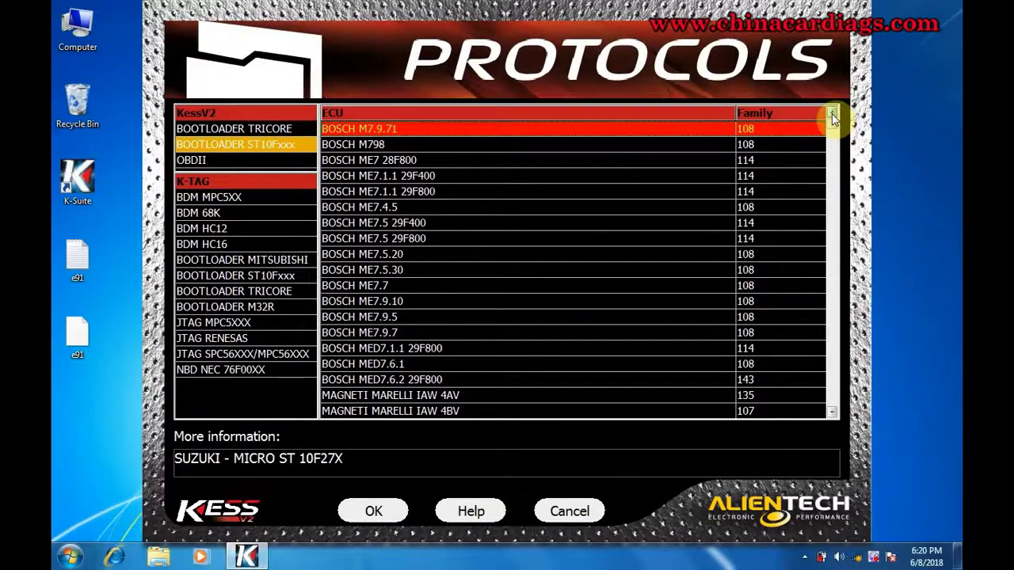
- List the KessV2 OBDII protocols and examine the families from AGRALE TRUCK CUMMINS through the CUMMINS and DAF entries to DODGE NGC5
click(261, 161)
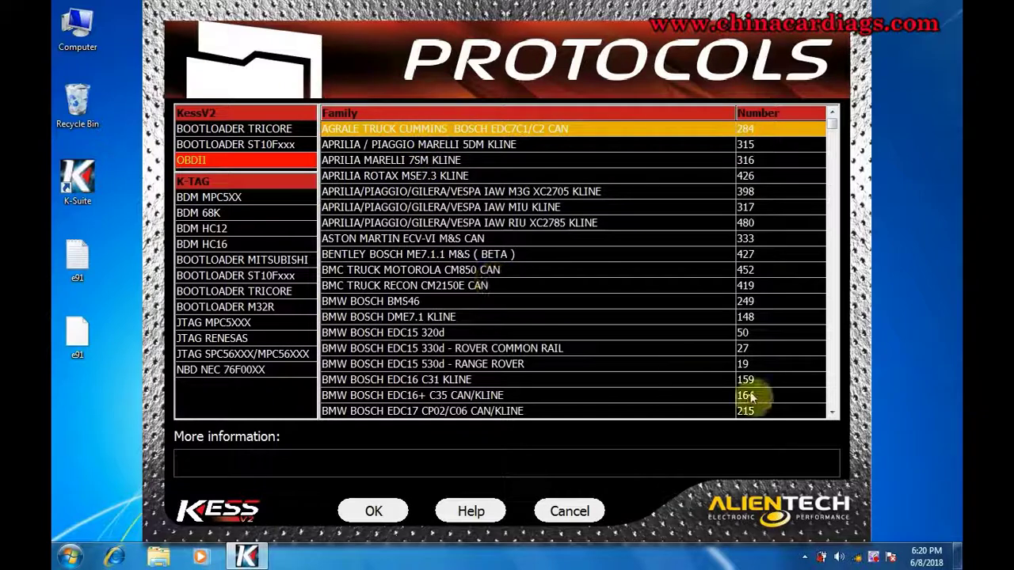
click(679, 382)
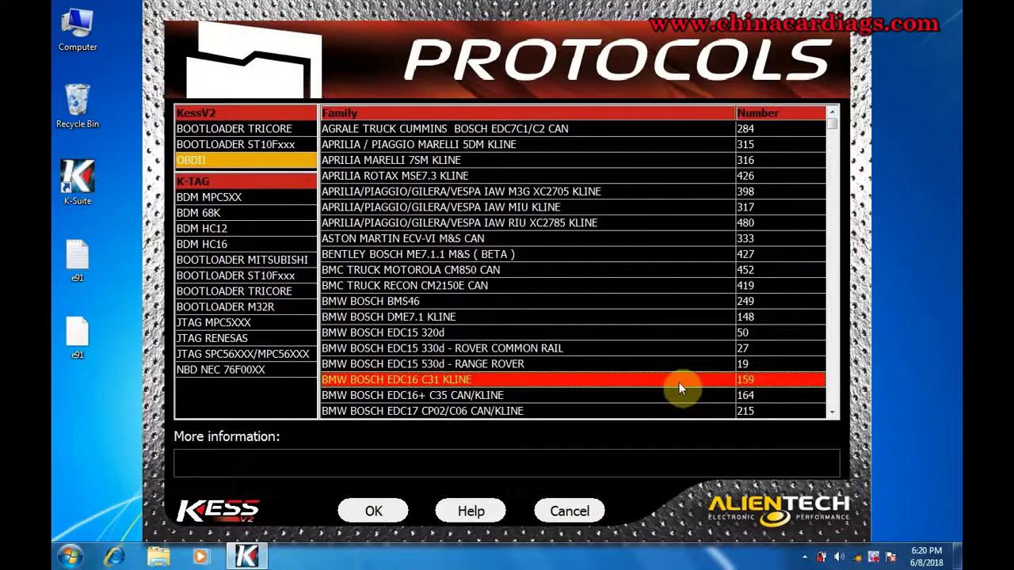
click(831, 413)
click(831, 413)
click(830, 413)
scroll(831, 413, down, 6)
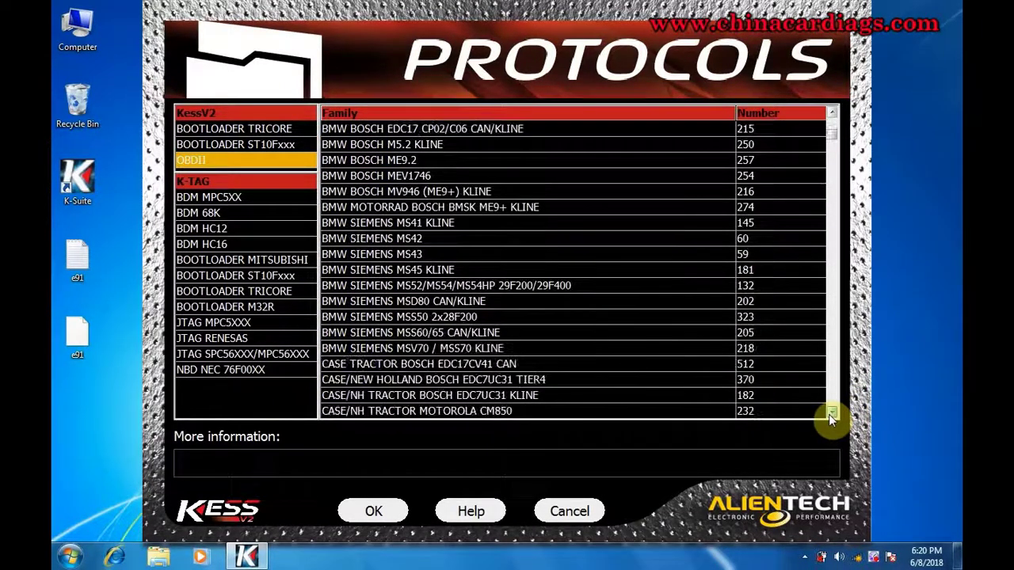
scroll(831, 416, down, 7)
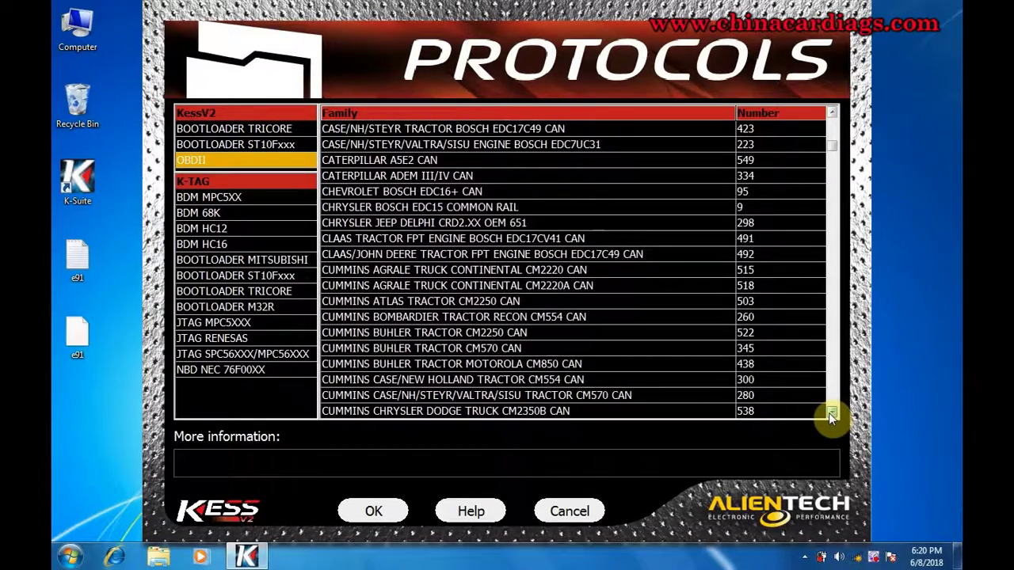
scroll(831, 417, down, 5)
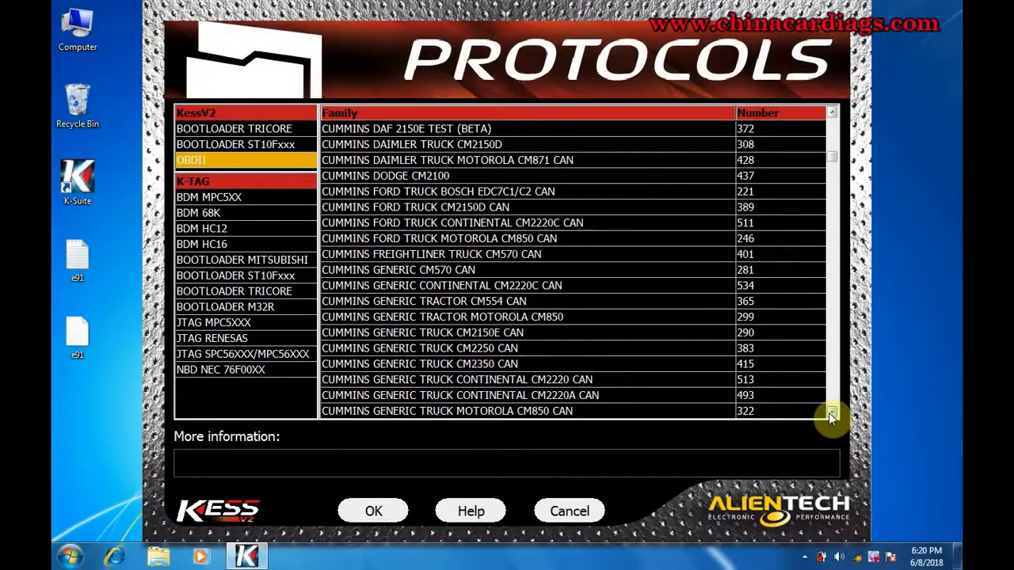
scroll(828, 415, down, 6)
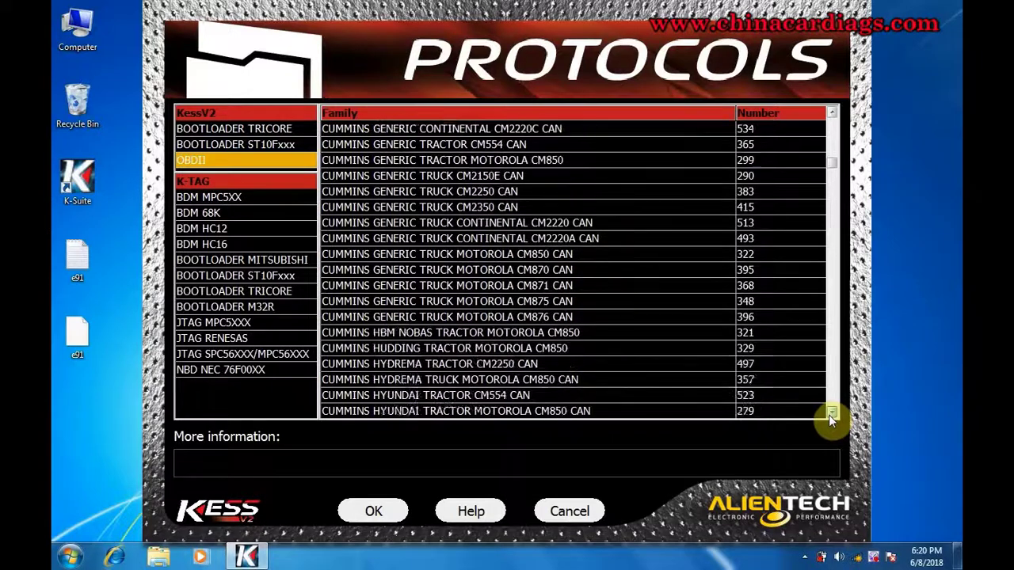
scroll(829, 415, down, 6)
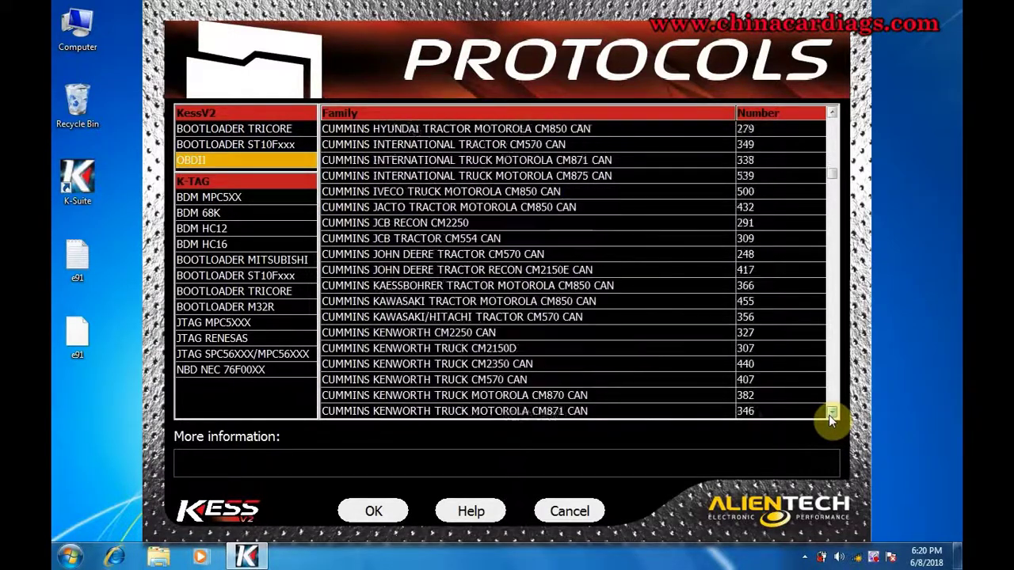
scroll(828, 415, down, 6)
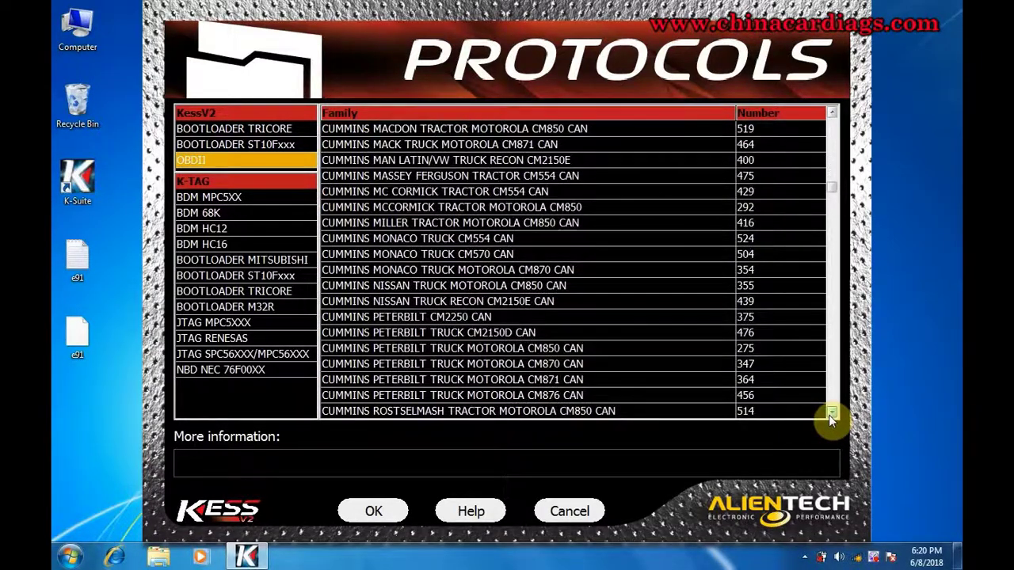
scroll(828, 415, down, 6)
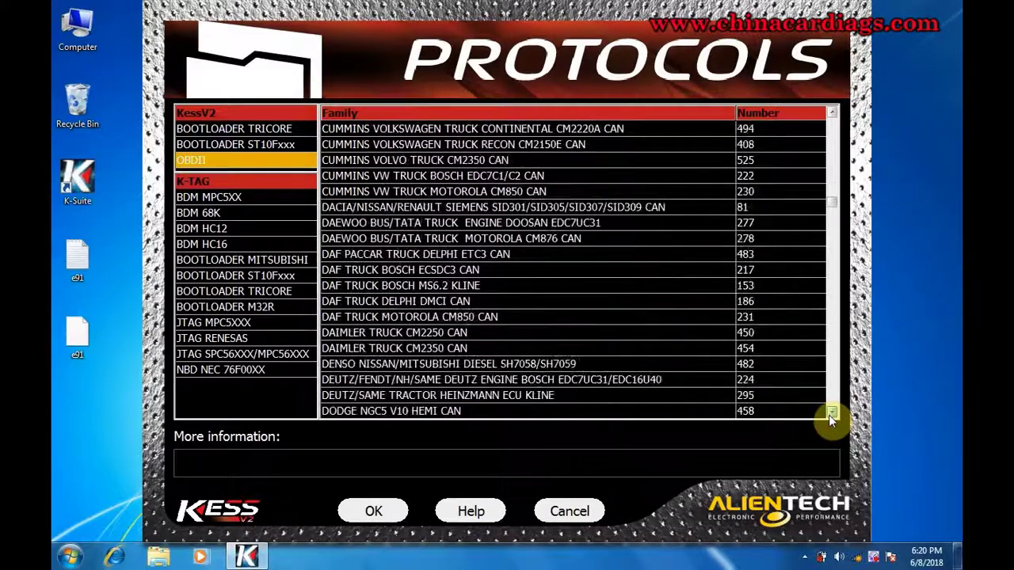
- Examine the OBDII families from DODGE RAM CUMMINS through FIAT, FORD, IVECO and LAND ROVER to the first MERCEDES BOSCH entries
scroll(828, 414, down, 10)
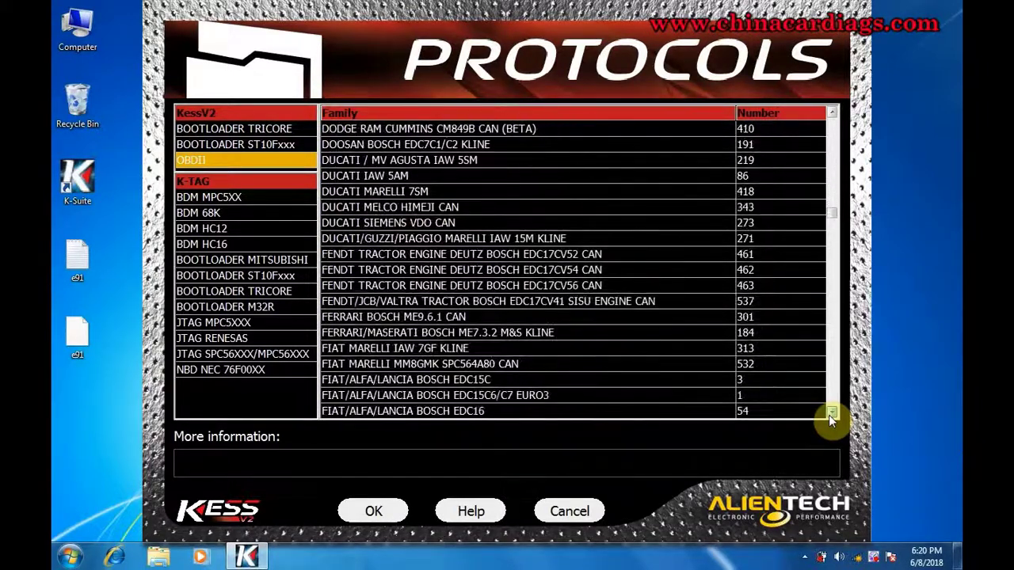
scroll(829, 414, down, 6)
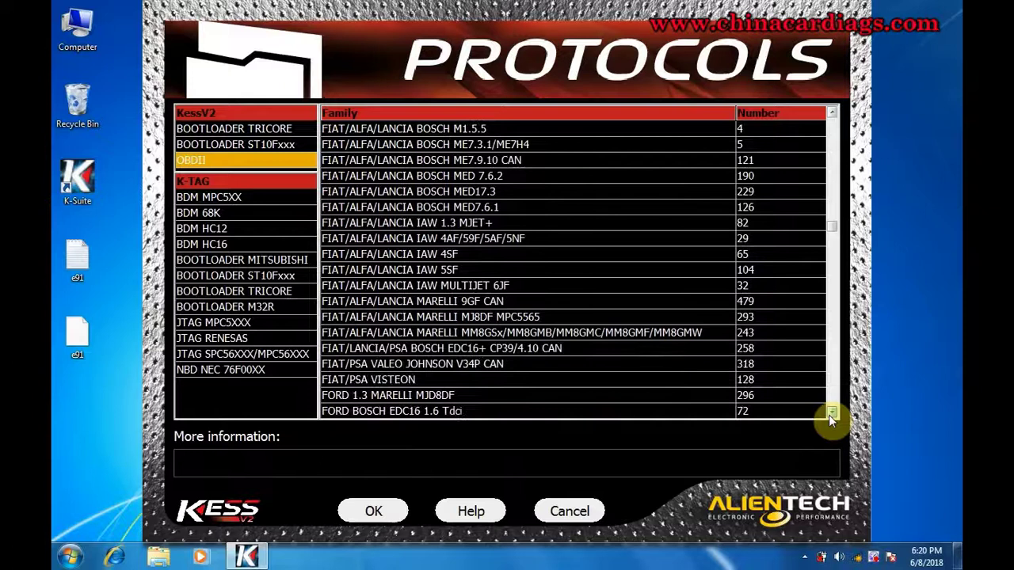
scroll(829, 415, down, 2)
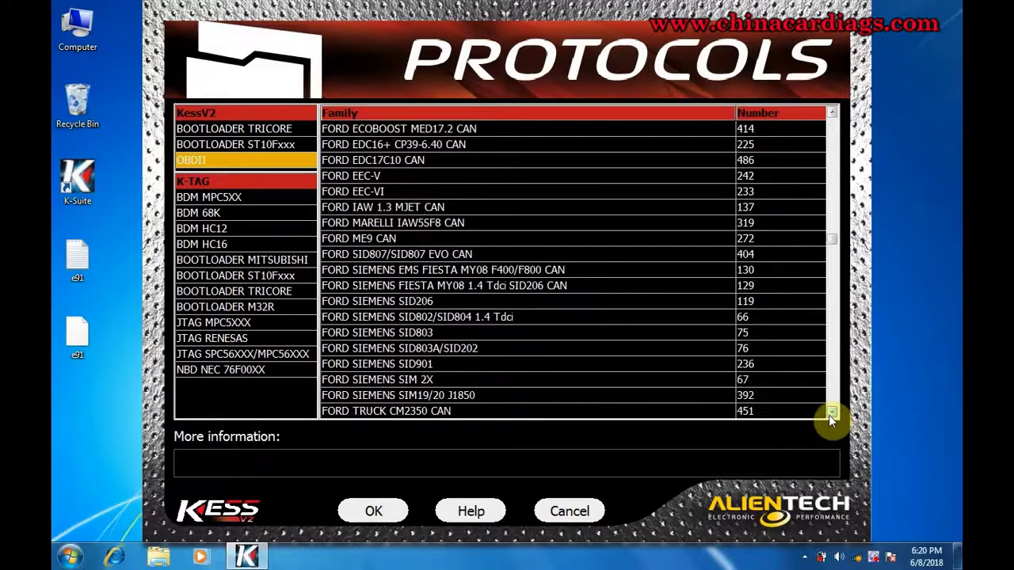
scroll(828, 415, down, 5)
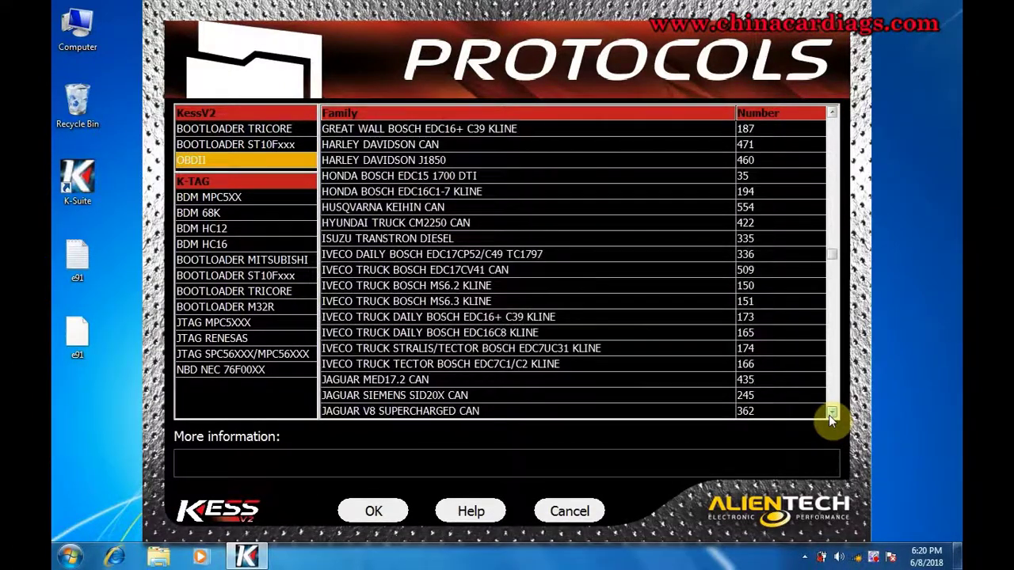
scroll(829, 416, down, 5)
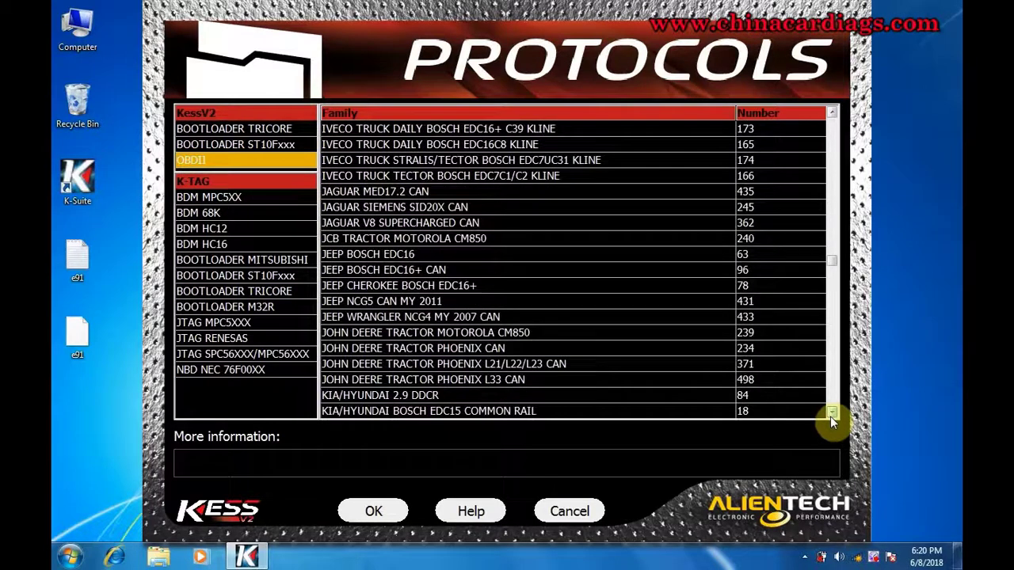
scroll(830, 416, down, 4)
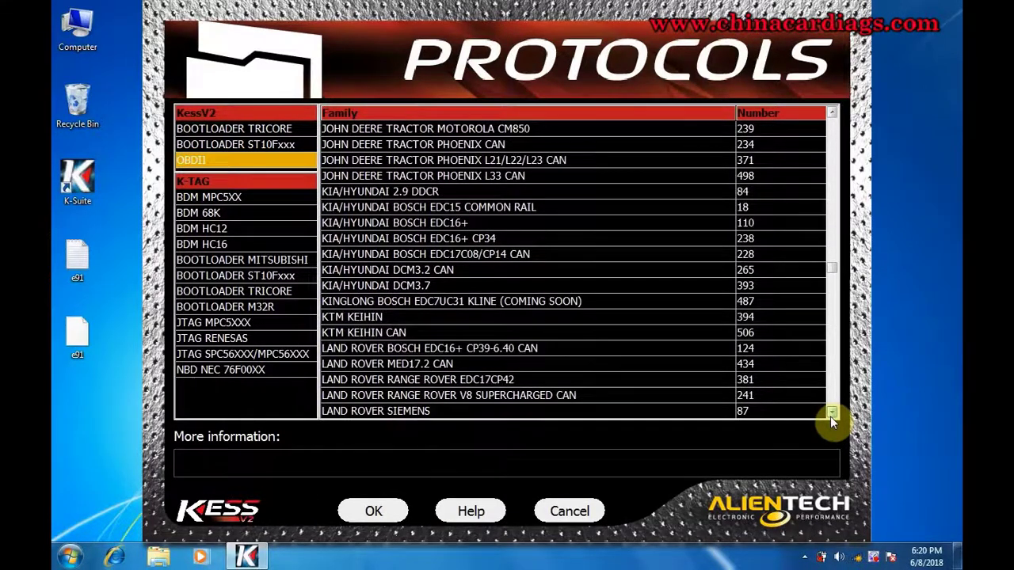
scroll(830, 416, down, 1)
scroll(830, 416, down, 5)
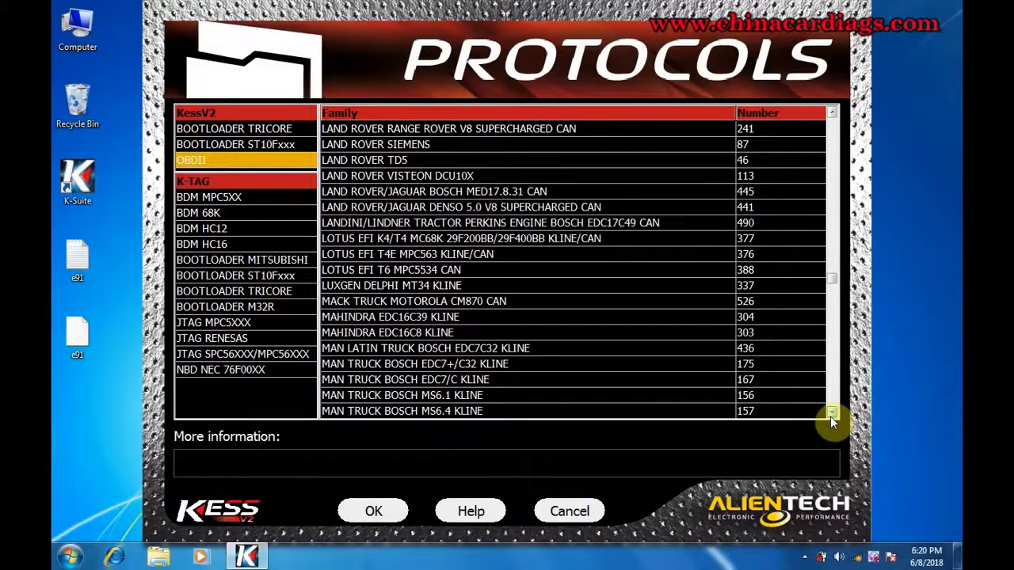
scroll(830, 416, down, 1)
scroll(830, 416, down, 5)
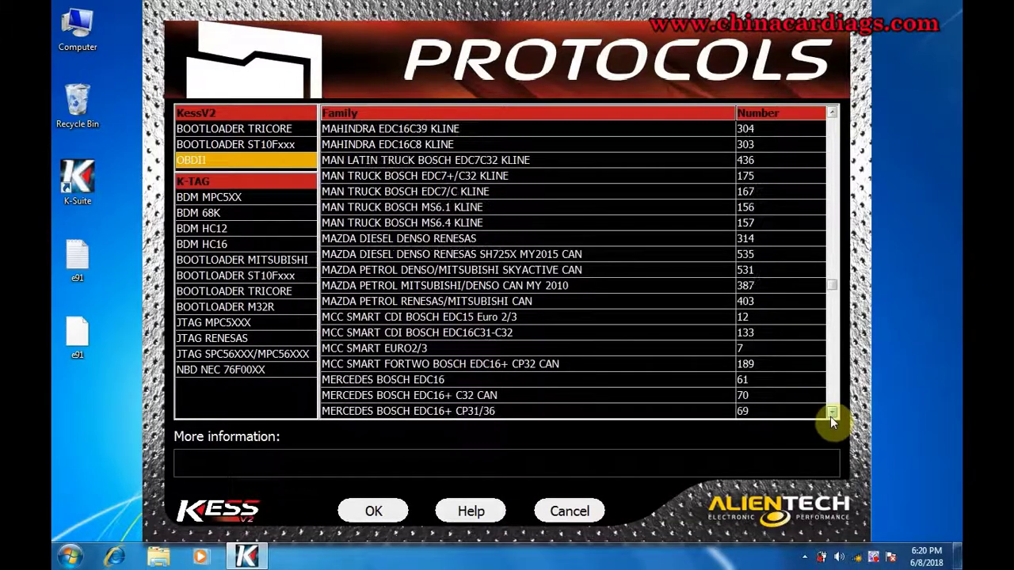
- Examine the OBDII families from MERCEDES through OPEL, PORSCHE, PSA and RENAULT to TOYOTA and VAG BOSCH EDC16+ U31/U34
scroll(830, 416, down, 5)
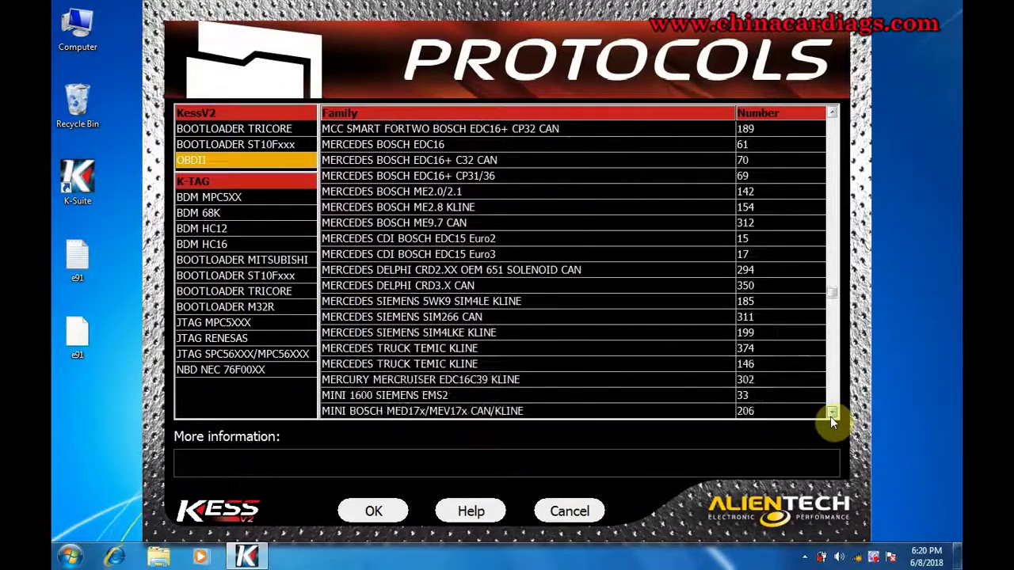
scroll(830, 416, down, 6)
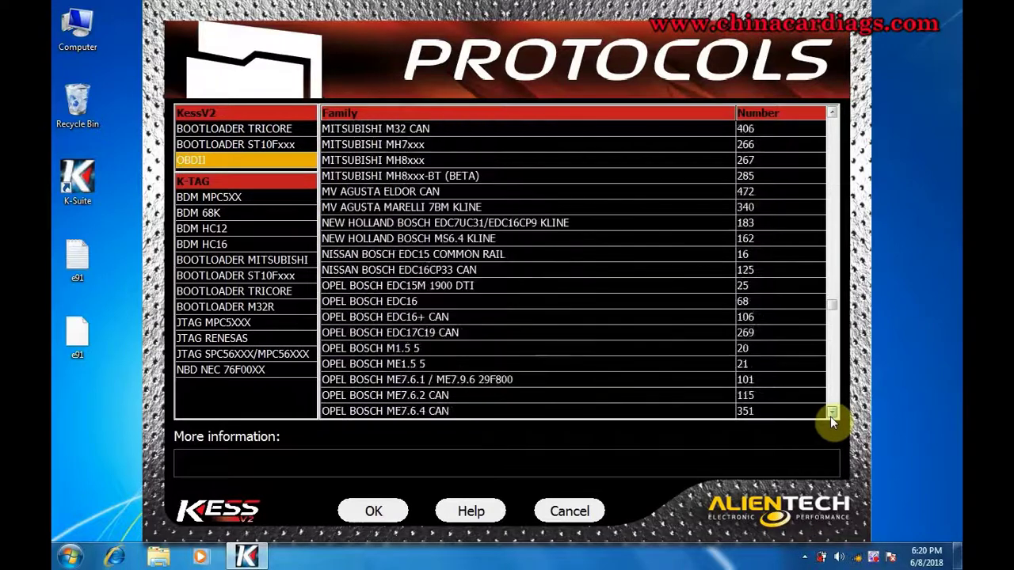
scroll(830, 416, down, 6)
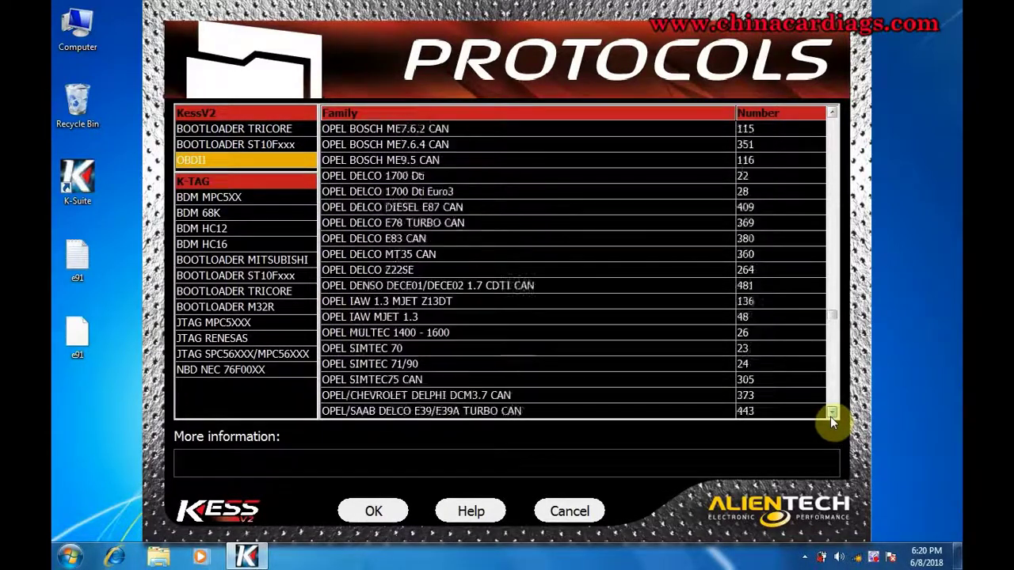
scroll(830, 416, down, 5)
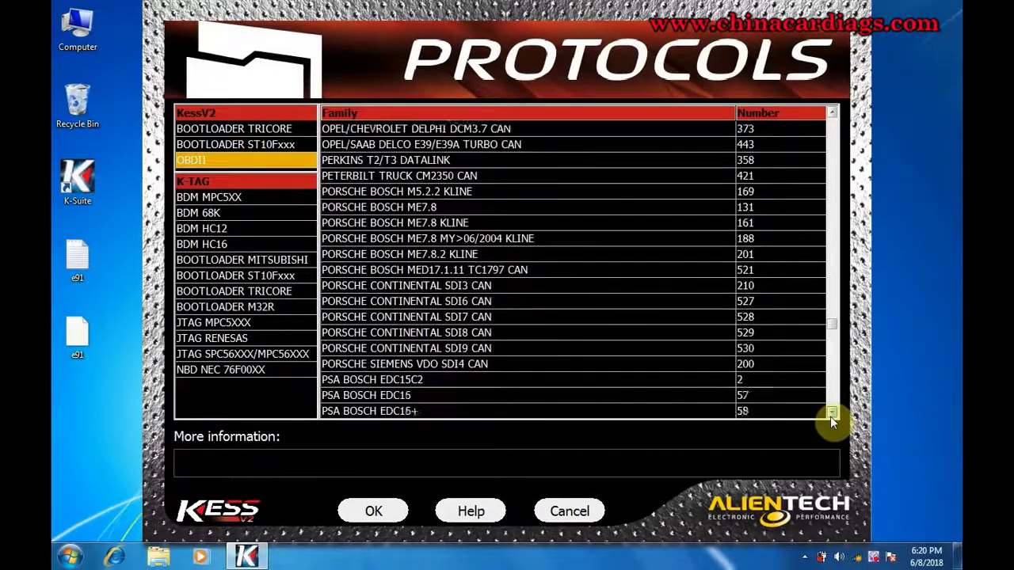
scroll(830, 416, down, 5)
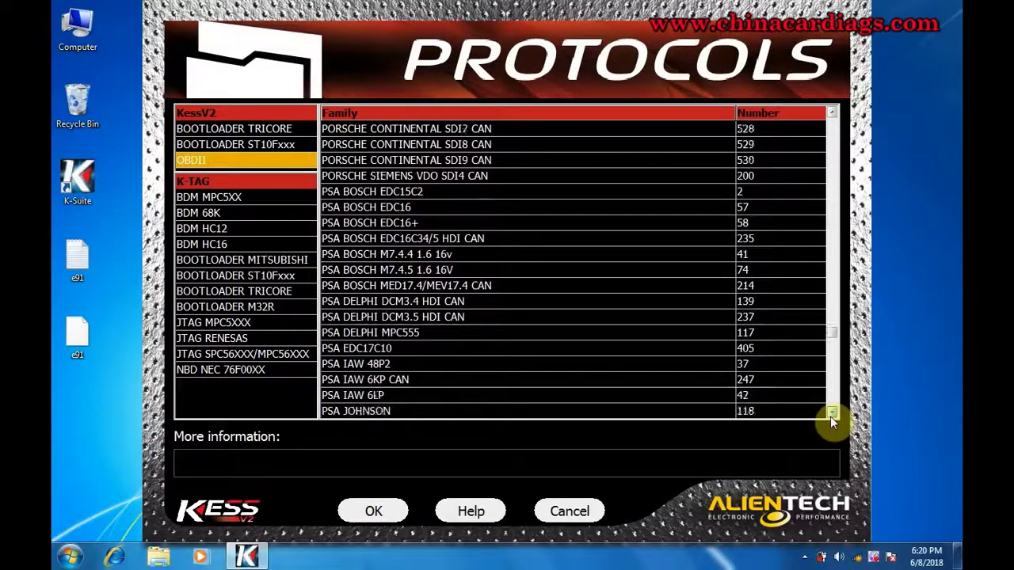
scroll(830, 416, down, 4)
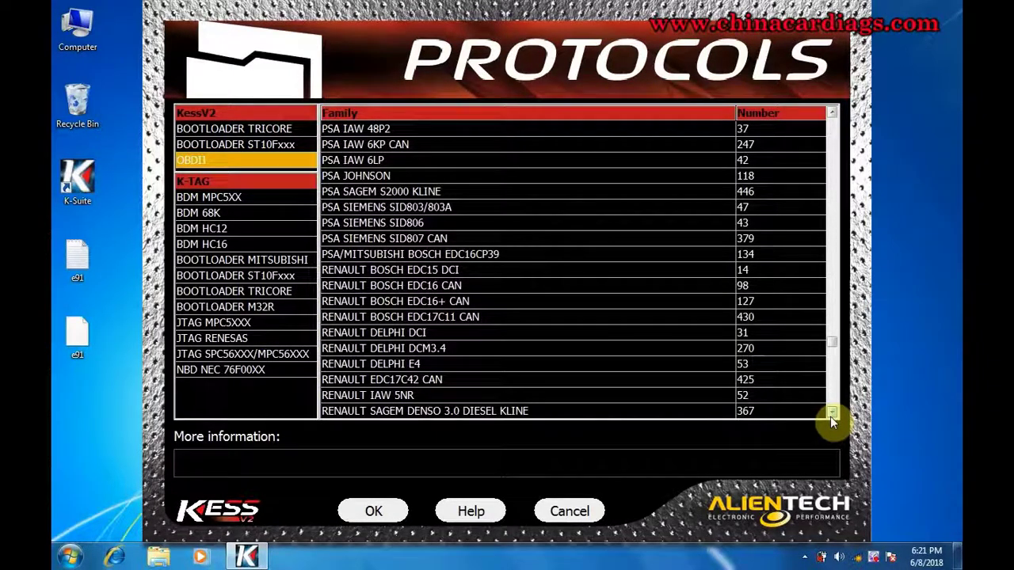
scroll(830, 416, down, 3)
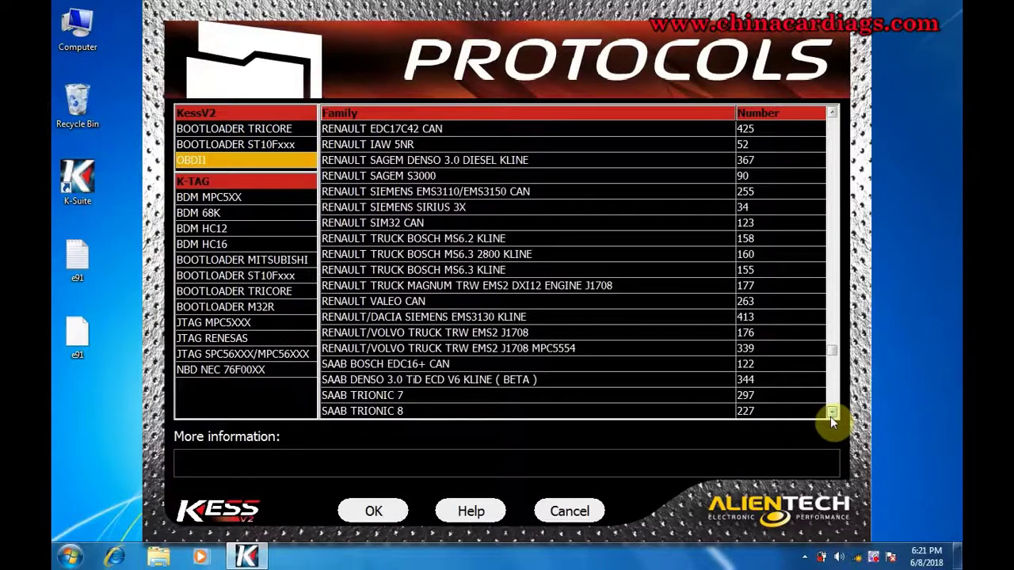
scroll(830, 416, down, 5)
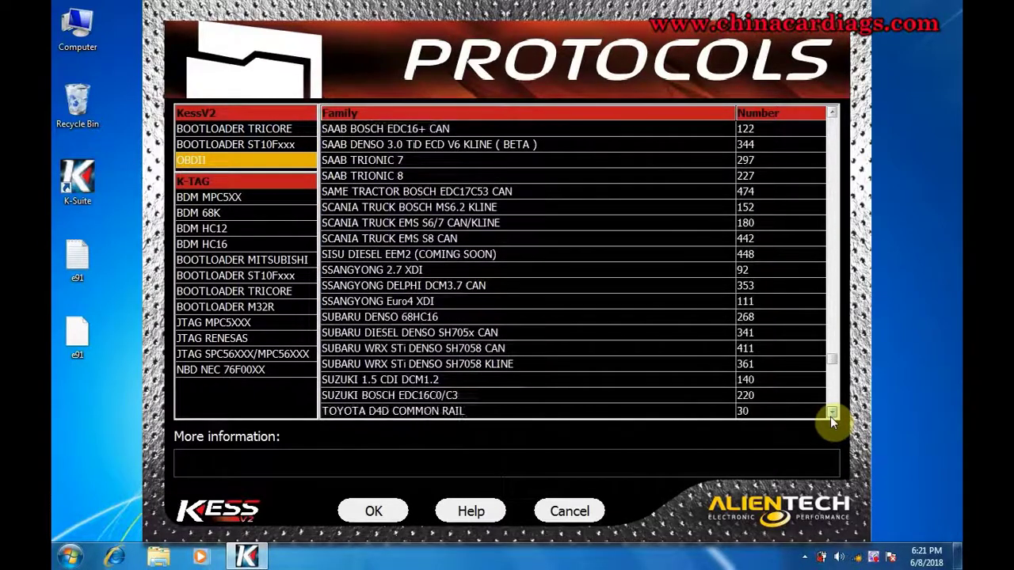
scroll(830, 416, down, 4)
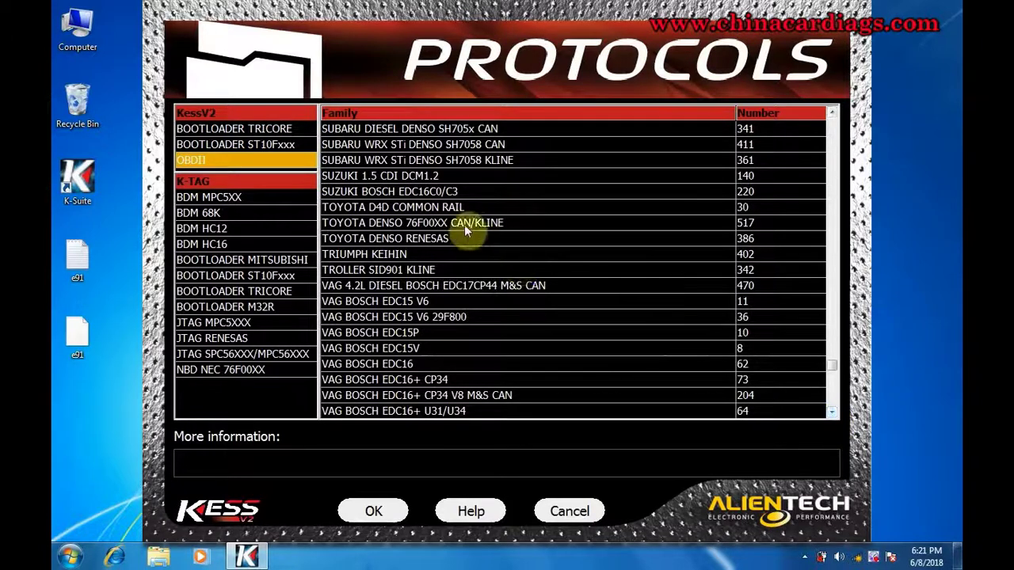
- View the available manuals for TOYOTA DENSO 76F00XX CAN/KLINE, highlight Standard OBDII Cable, and leave the manuals list
click(465, 224)
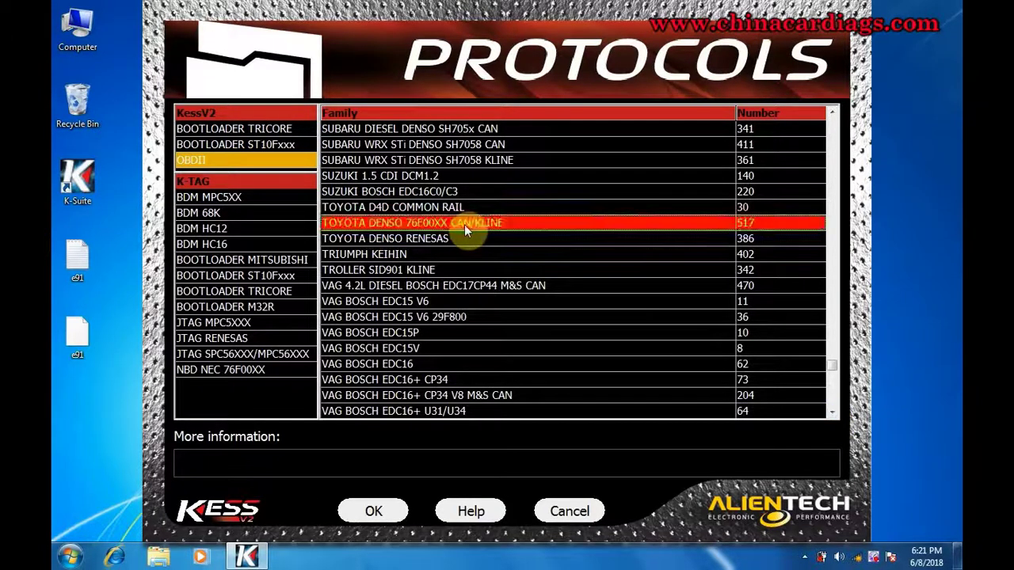
click(471, 512)
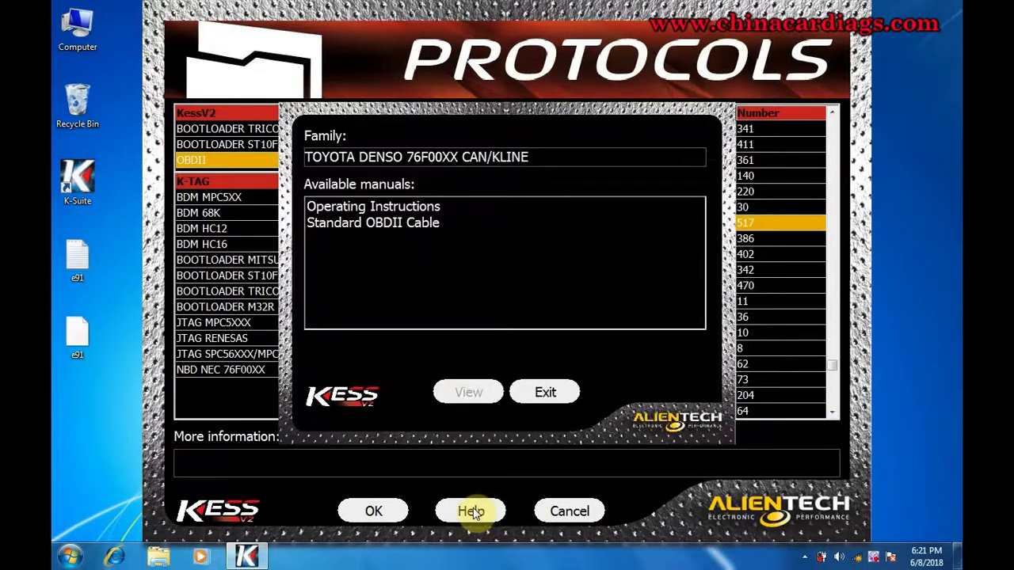
click(378, 206)
click(372, 223)
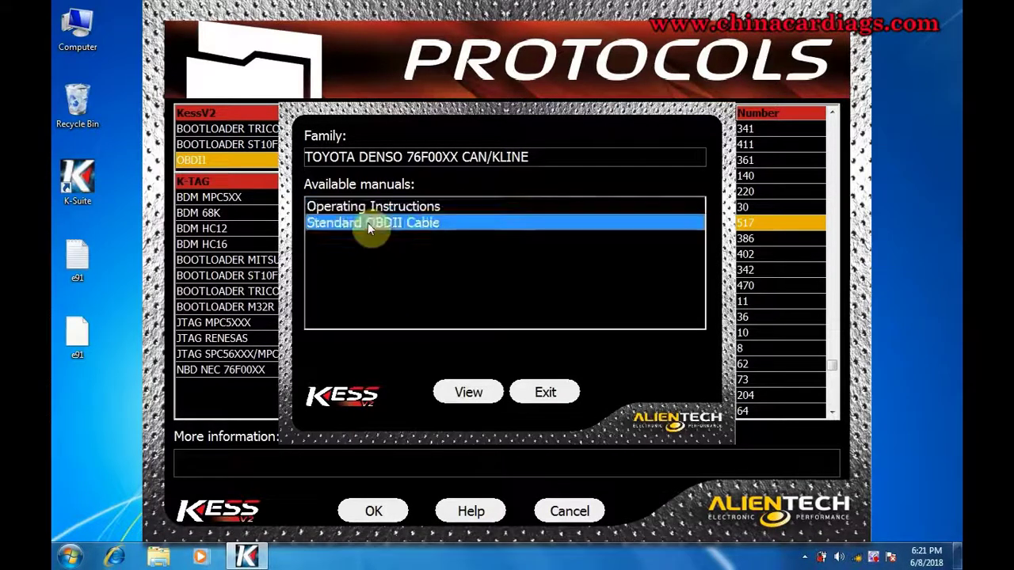
click(546, 394)
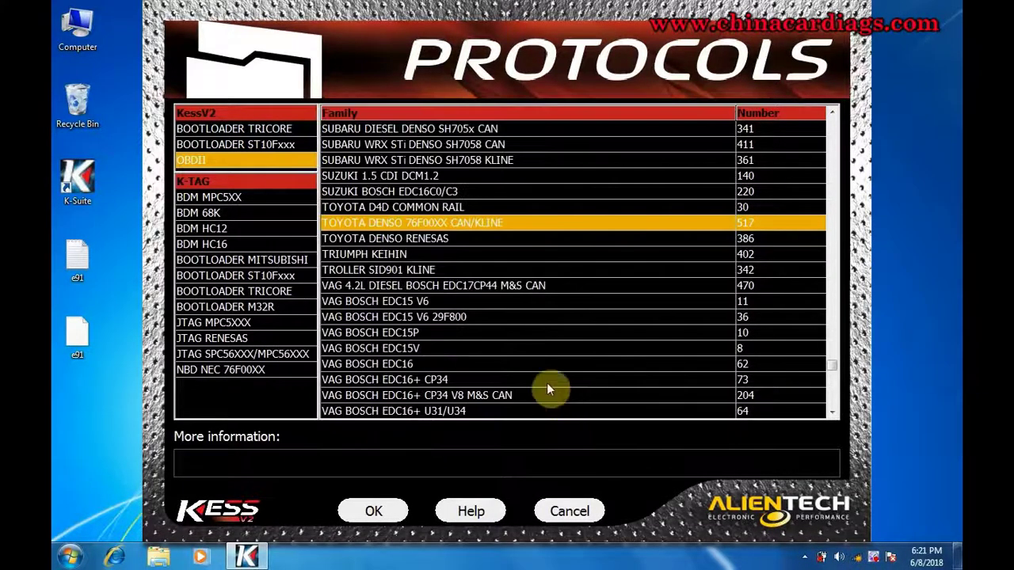
- Step through the OBDII families one by one from TOYOTA DENSO RENESAS through the VAG entries to VOLVO SIEMENS SID803/SID803A/SID206 CAN
click(462, 239)
key(Down)
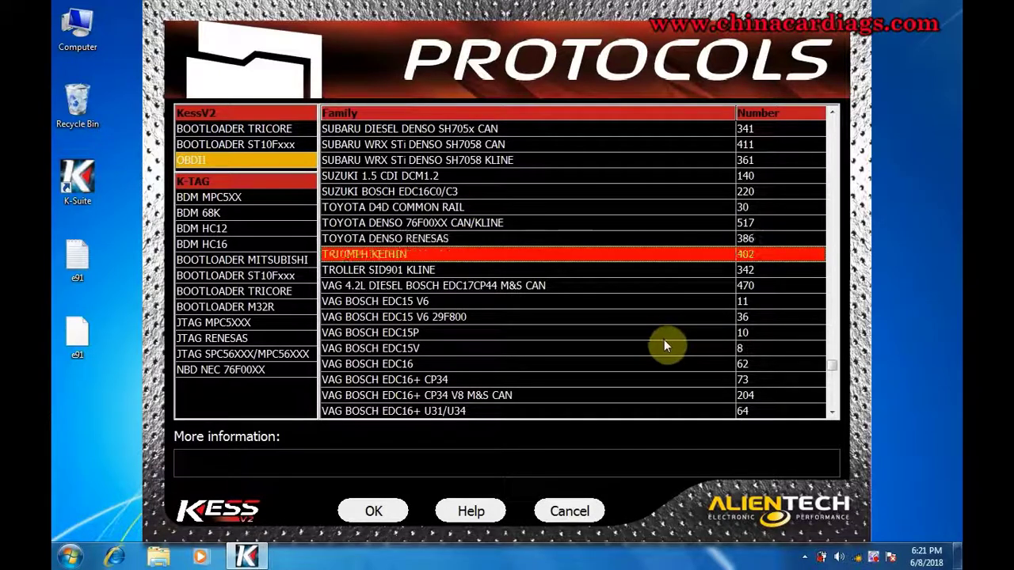
key(Down)
key(Down)
key(Down)
key(Down)
key(Down)
key(Down)
key(Down)
key(Down)
key(Down)
key(Down)
key(Down)
key(Down)
key(Down)
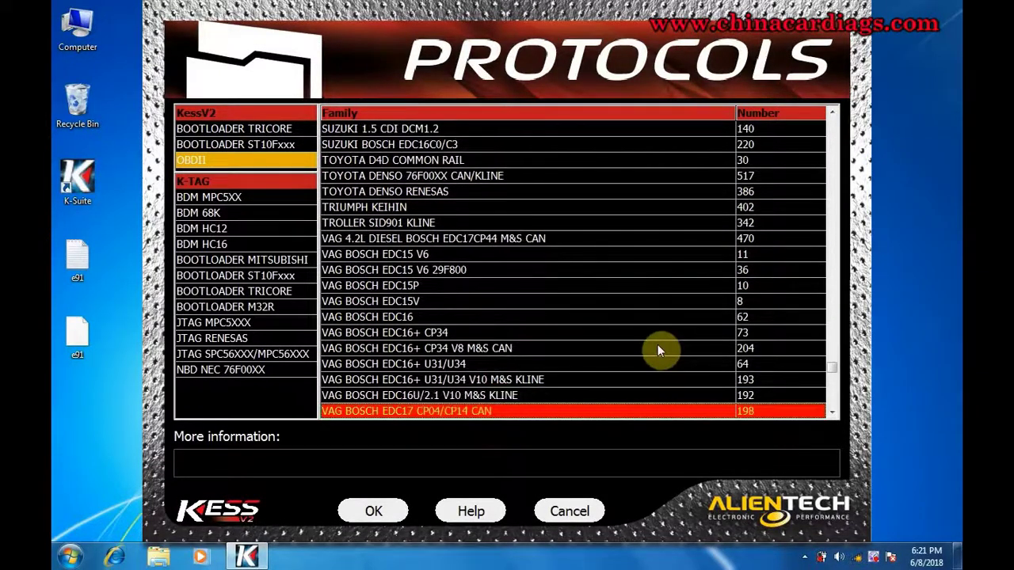
key(Down)
key(Down)
key(Down)
key(Down)
key(Down)
key(Down)
key(Down)
key(Down)
key(Down)
key(Down)
key(Down)
key(Down)
key(Down)
key(Down)
key(Down)
key(Down)
key(Down)
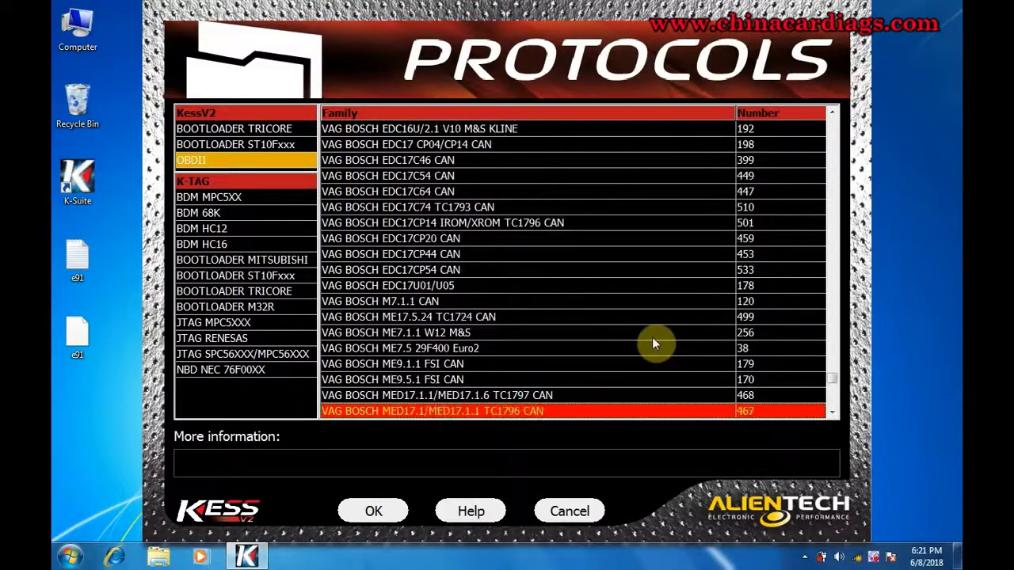
key(Down)
key(Down)
key(Down)
key(Down)
key(Down)
key(Down)
key(Down)
key(Down)
key(Down)
key(Down)
key(Down)
key(Down)
key(Down)
key(Down)
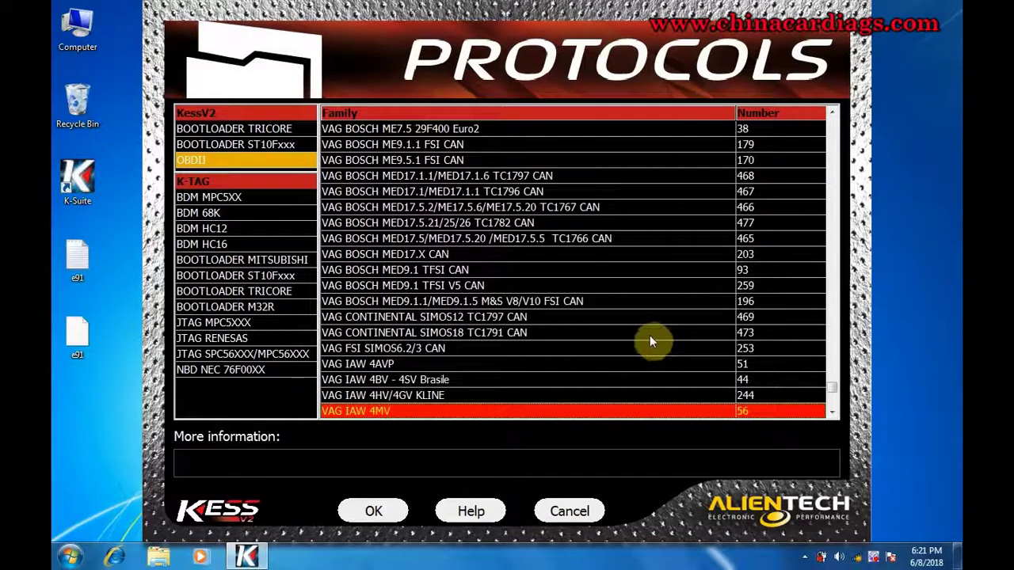
key(Down)
key(Down)
key(Down)
key(Down)
key(Down)
key(Down)
key(Down)
key(Down)
key(Down)
key(Down)
key(Down)
key(Down)
key(Down)
key(Down)
key(Down)
key(Down)
key(Down)
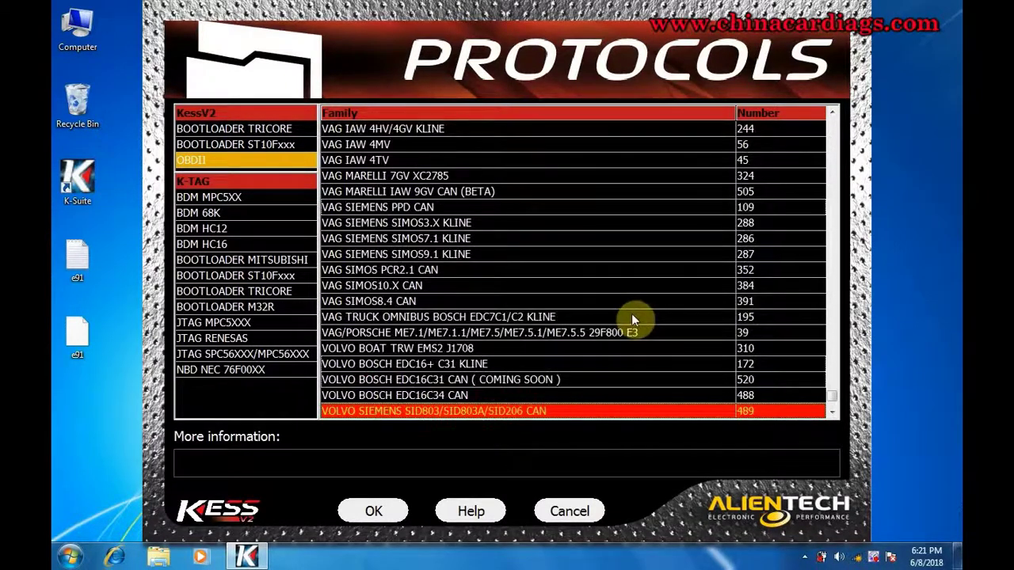
- Step through the remaining OBDII families from VOLVO TRUCK LUCAS ENGINE to YANMAR BMW EDC16 KLINE
key(Down)
key(Down)
key(Down)
key(Down)
key(Down)
key(Down)
key(Down)
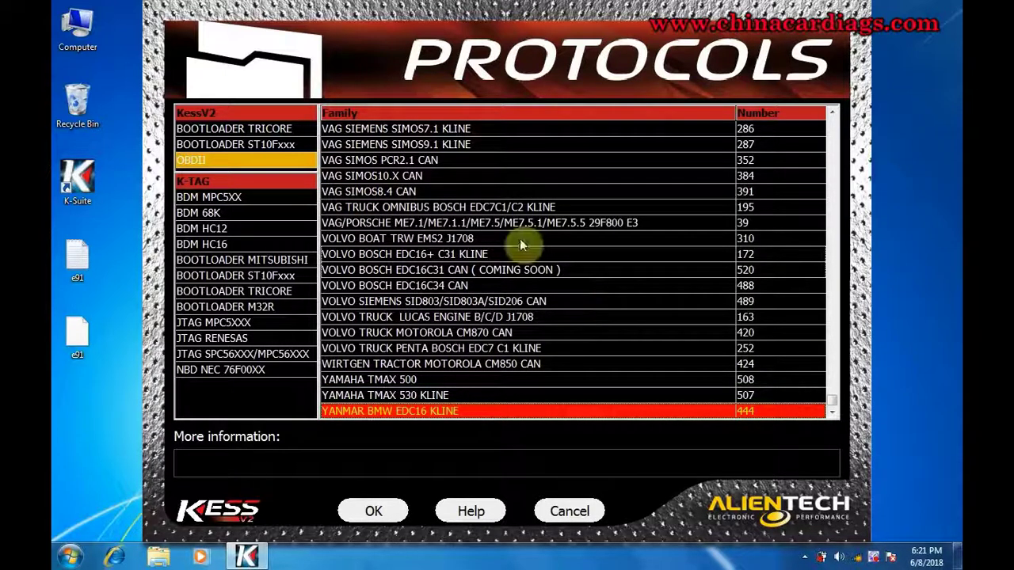
- List the KessV2 BOOTLOADER ST10Fxxx ECUs and examine them from BOSCH ME7.5.20 through MAGNETI MARELLI to VISTEON DCU102
click(293, 150)
click(420, 266)
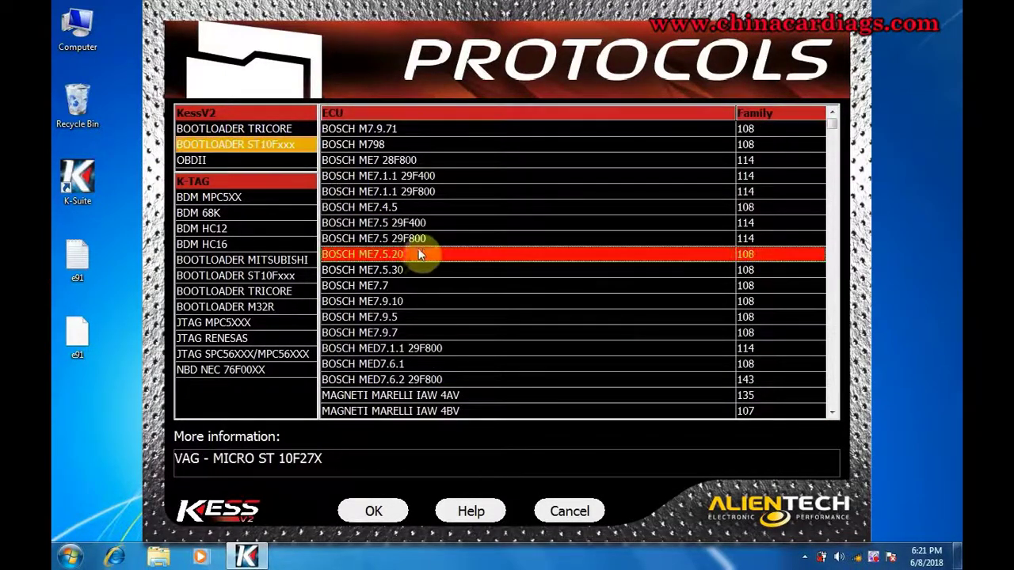
key(Down)
key(Down)
key(Down)
key(Down)
key(Down)
key(Down)
key(Down)
key(Down)
key(Down)
key(Down)
key(Down)
key(Down)
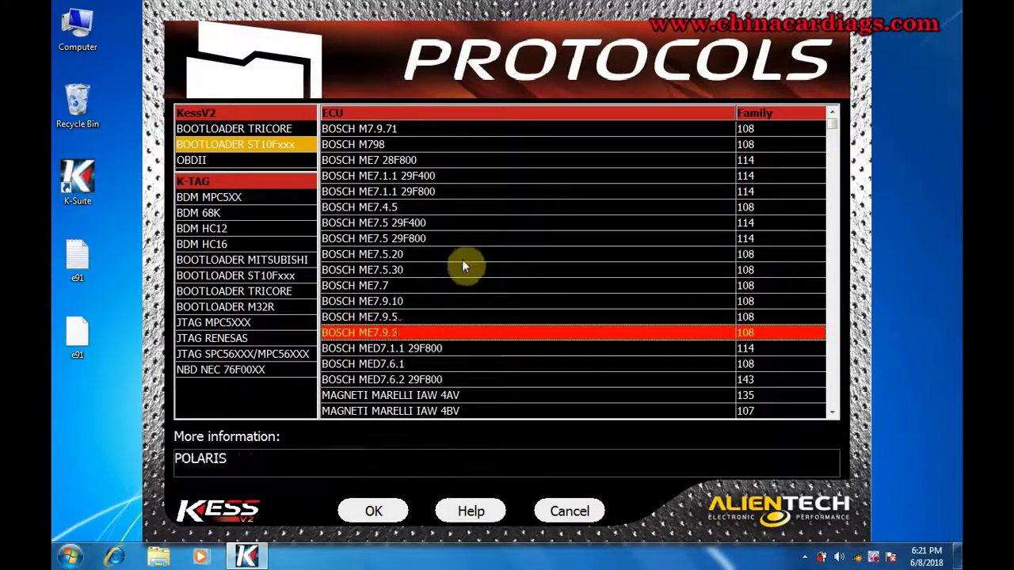
key(Down)
key(Down)
key(Down)
key(Down)
key(Down)
key(Down)
key(Down)
key(Down)
key(Down)
key(Down)
key(Down)
key(Down)
key(Down)
key(Down)
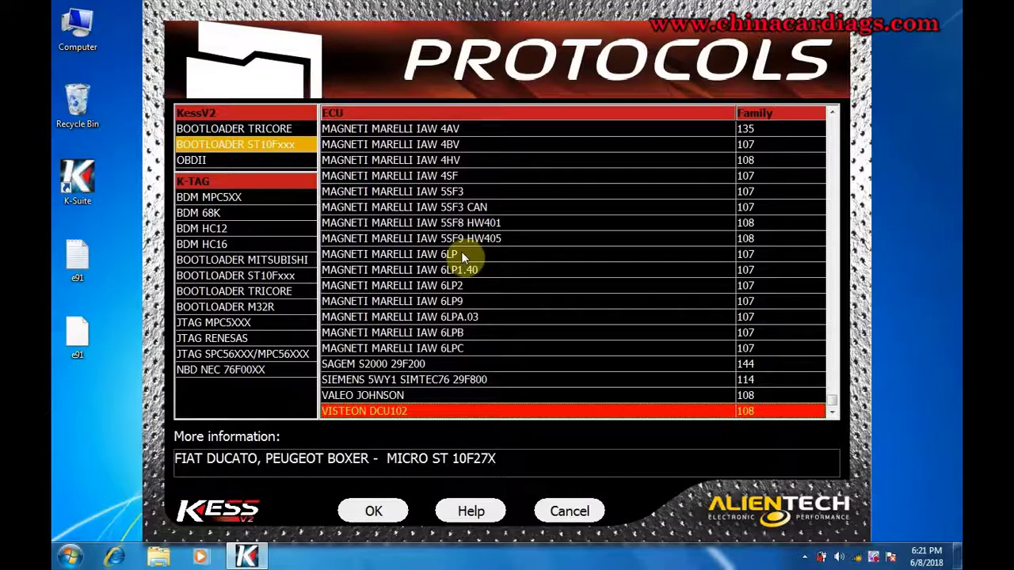
- Open the Operating Instructions manual for the VALEO JOHNSON ECU
click(416, 397)
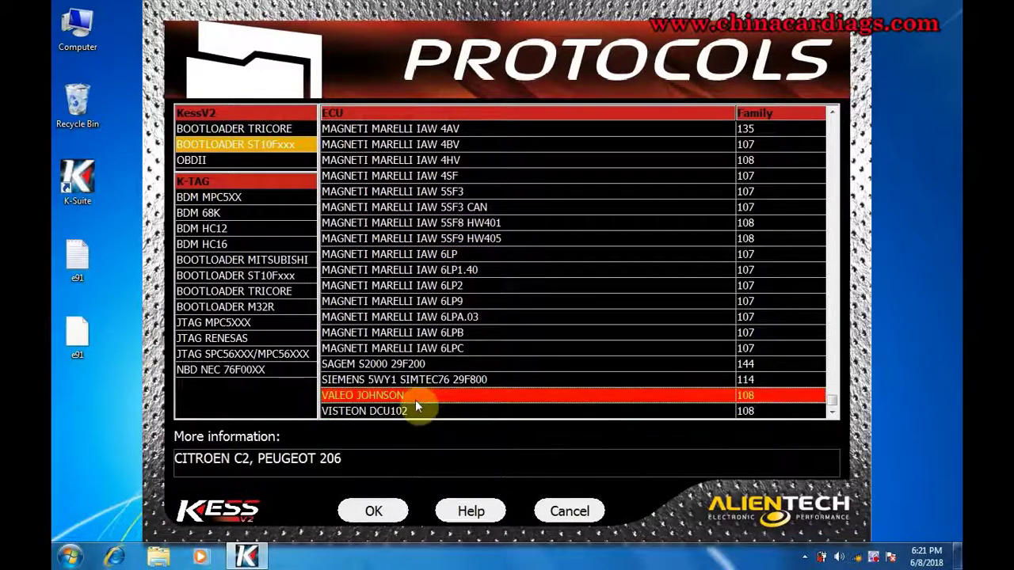
click(472, 511)
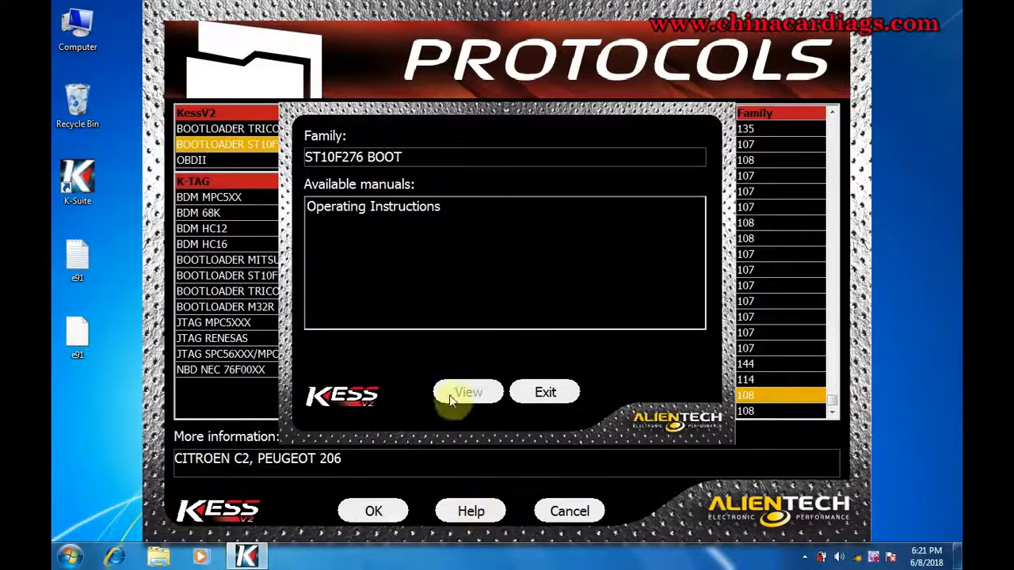
click(401, 209)
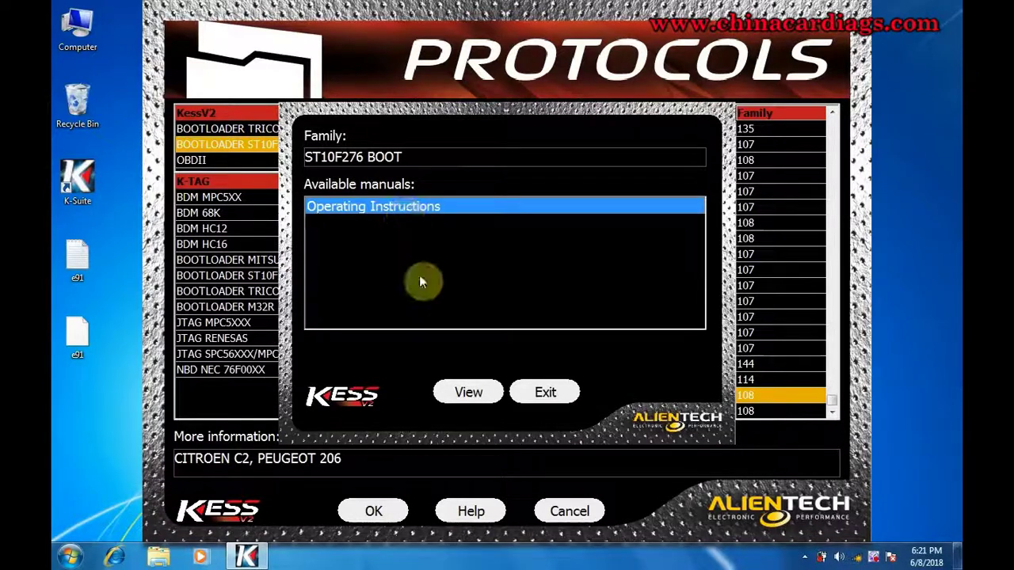
click(468, 391)
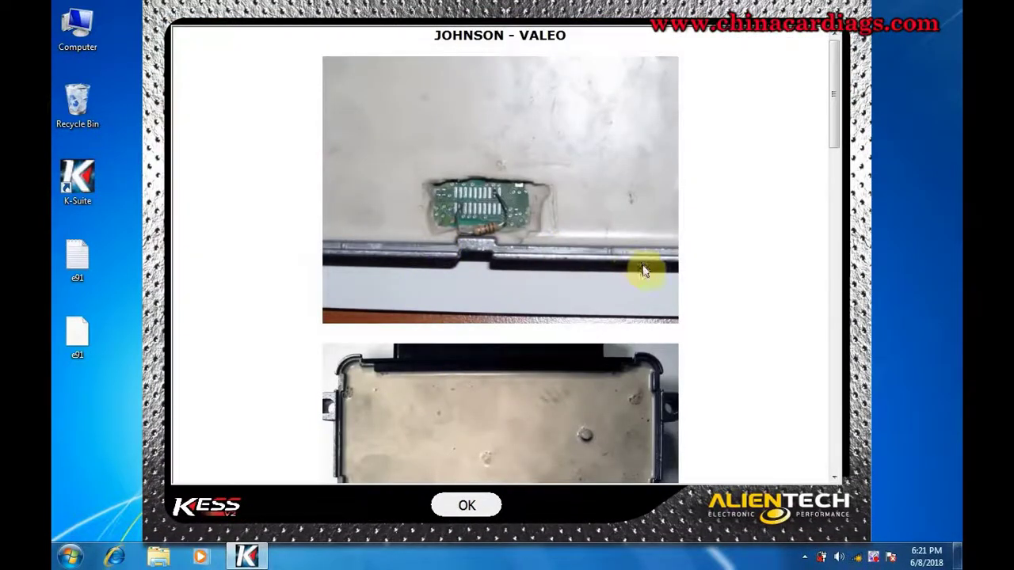
- Examine the JOHNSON - VALEO board photos, cable connections and pin table, and leave the manual and the manuals list
scroll(737, 297, down, 10)
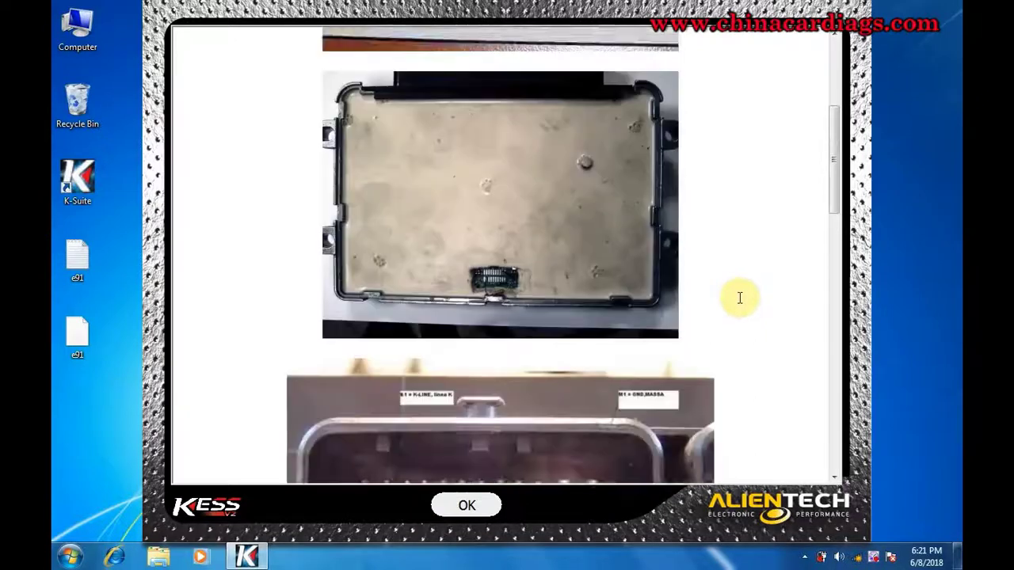
scroll(738, 292, down, 8)
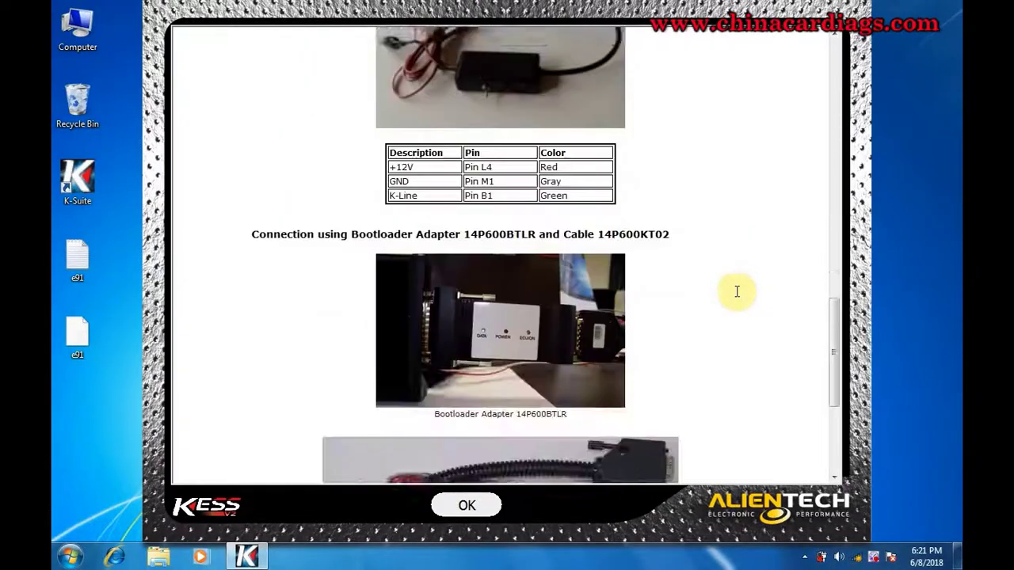
scroll(736, 292, down, 2)
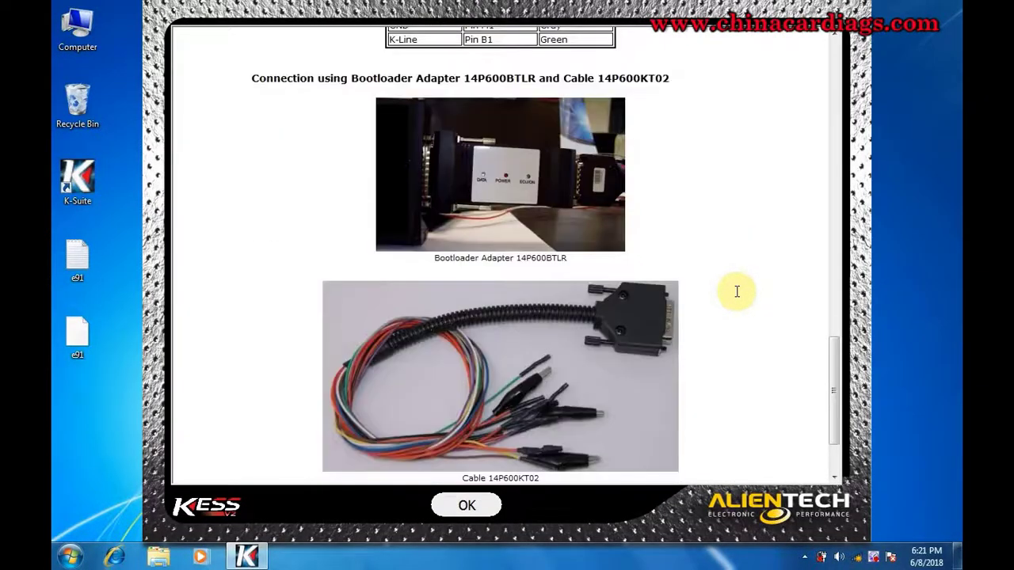
scroll(736, 291, down, 3)
scroll(737, 291, up, 4)
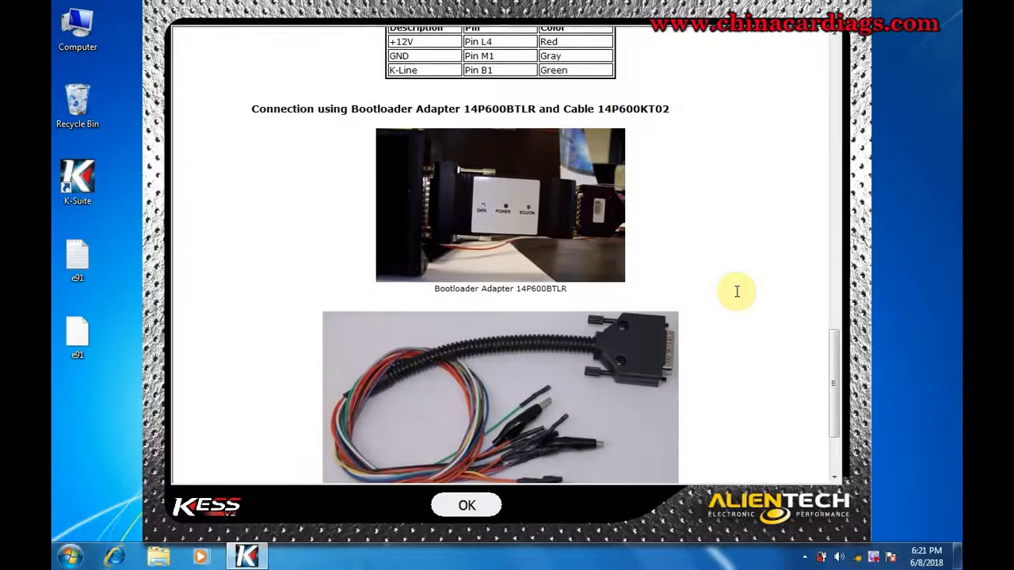
scroll(736, 292, up, 8)
scroll(586, 234, down, 1)
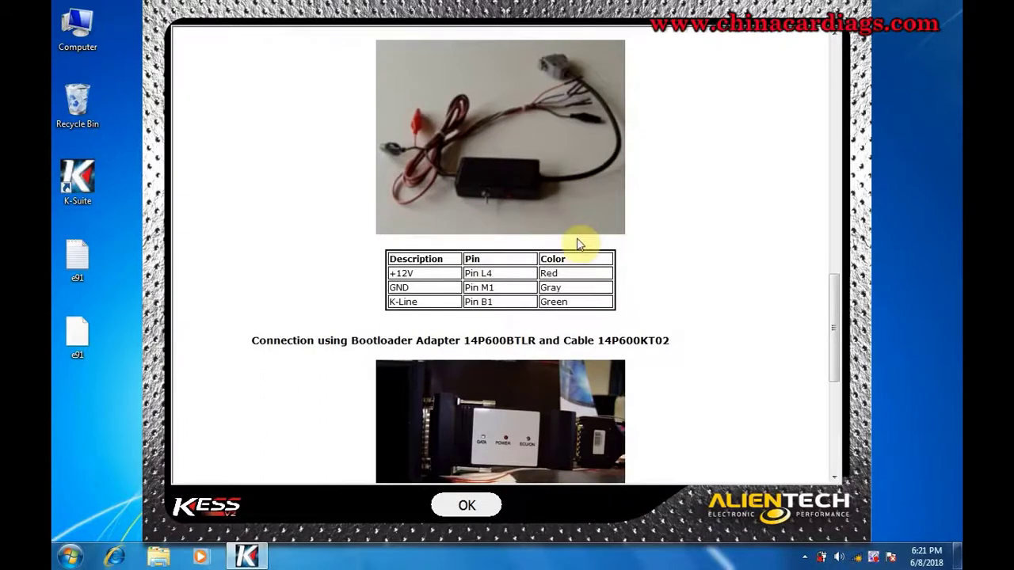
scroll(579, 244, down, 1)
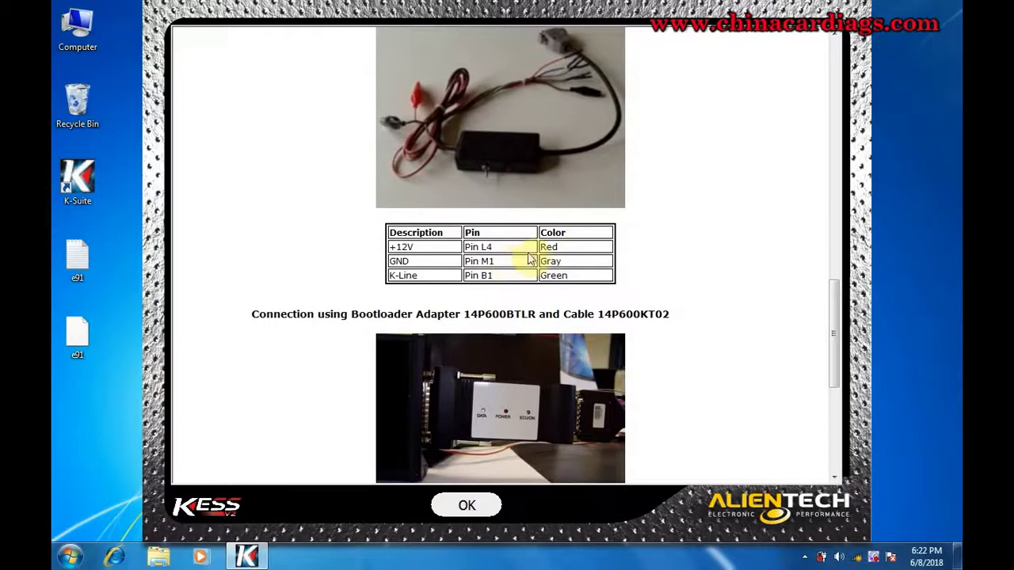
scroll(530, 250, up, 10)
scroll(528, 244, up, 10)
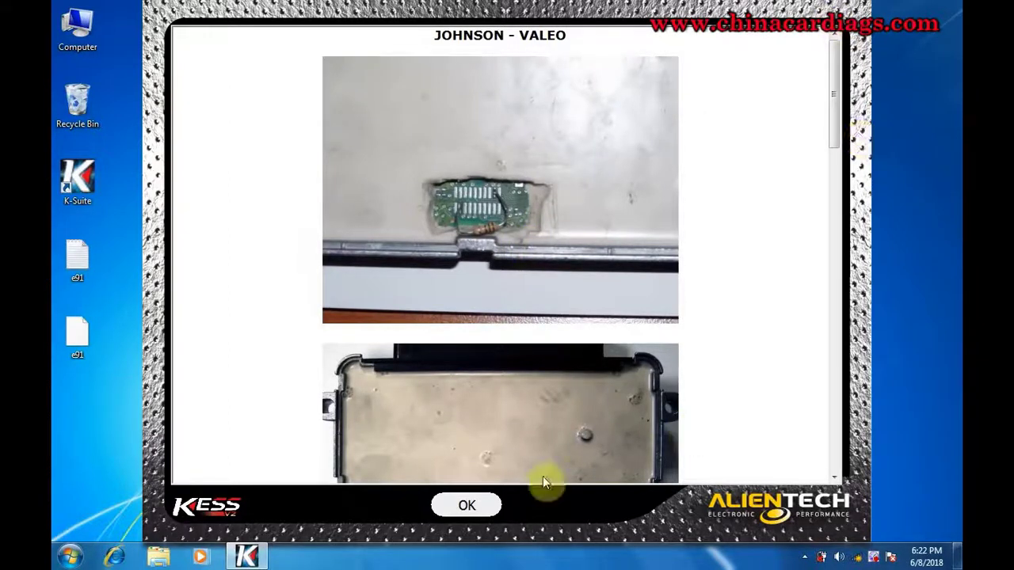
click(467, 505)
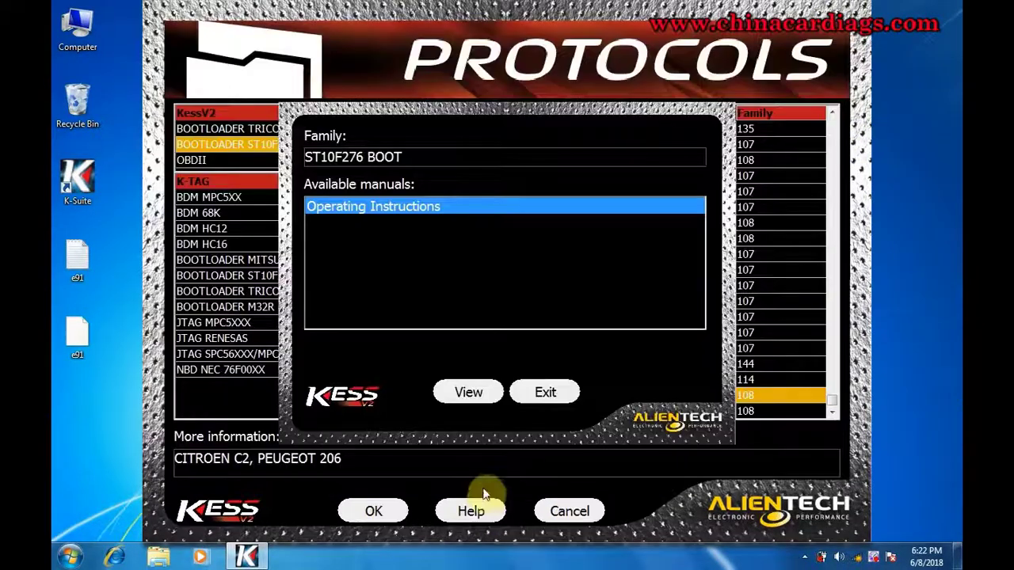
click(546, 392)
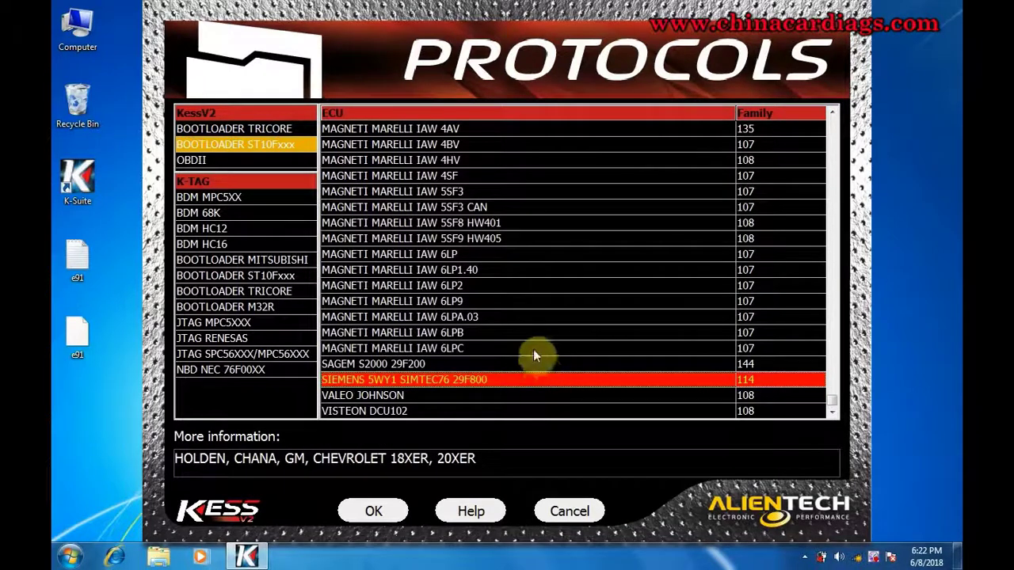
- View the Operating Instructions for SAGEM S2000 29F200, read through its wiring connections, and return to the ECU list
click(504, 364)
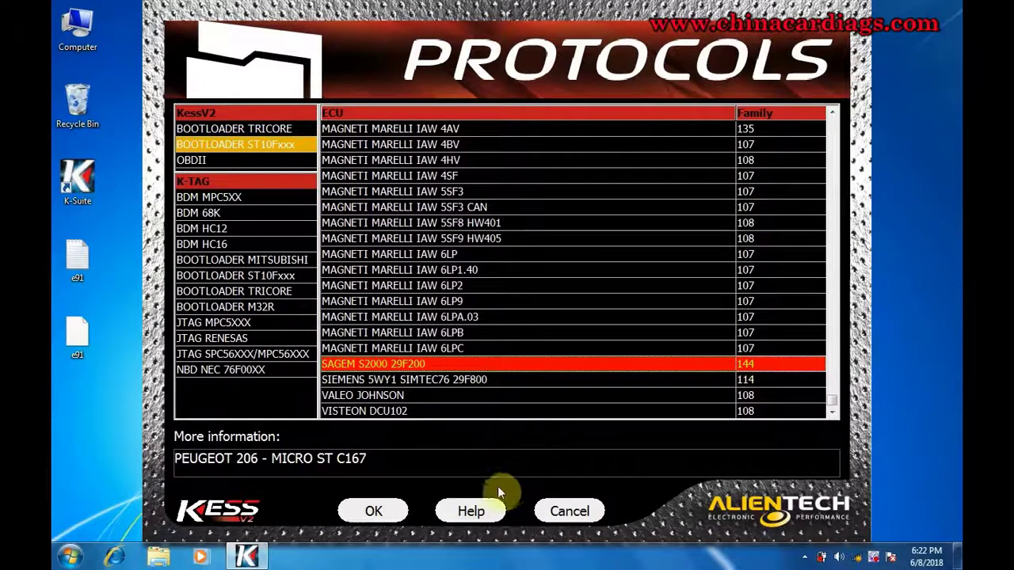
click(467, 510)
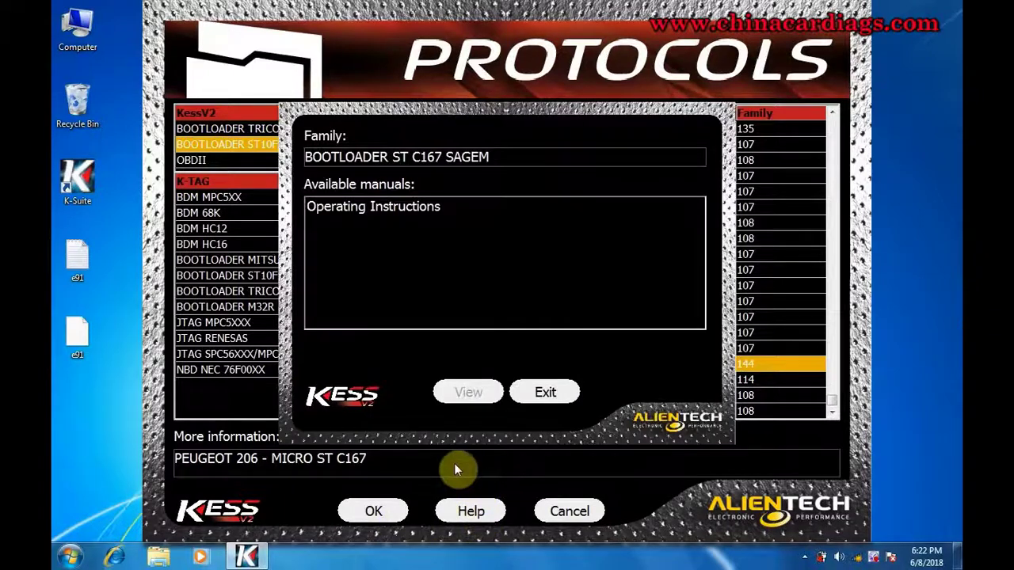
click(366, 207)
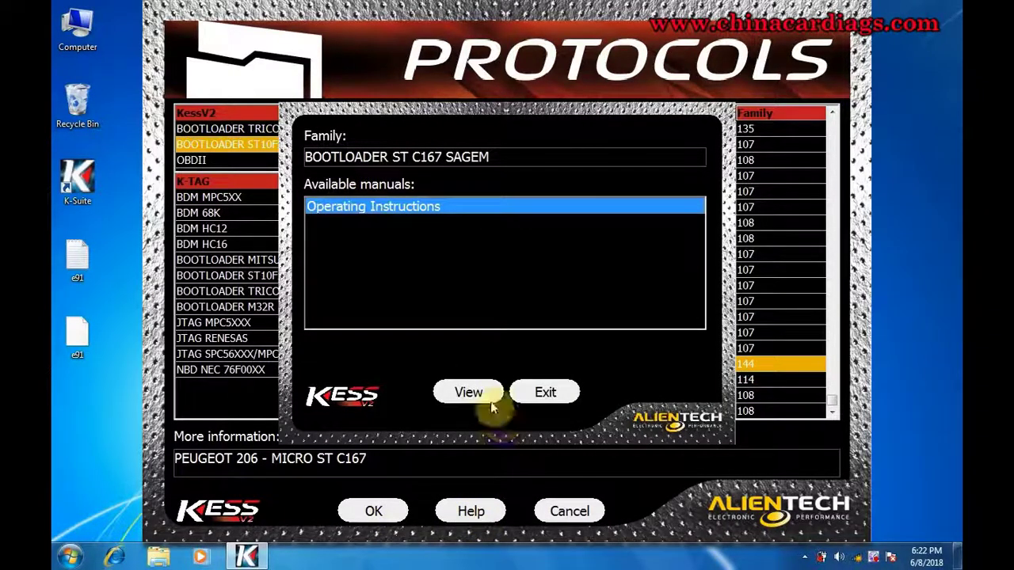
click(475, 391)
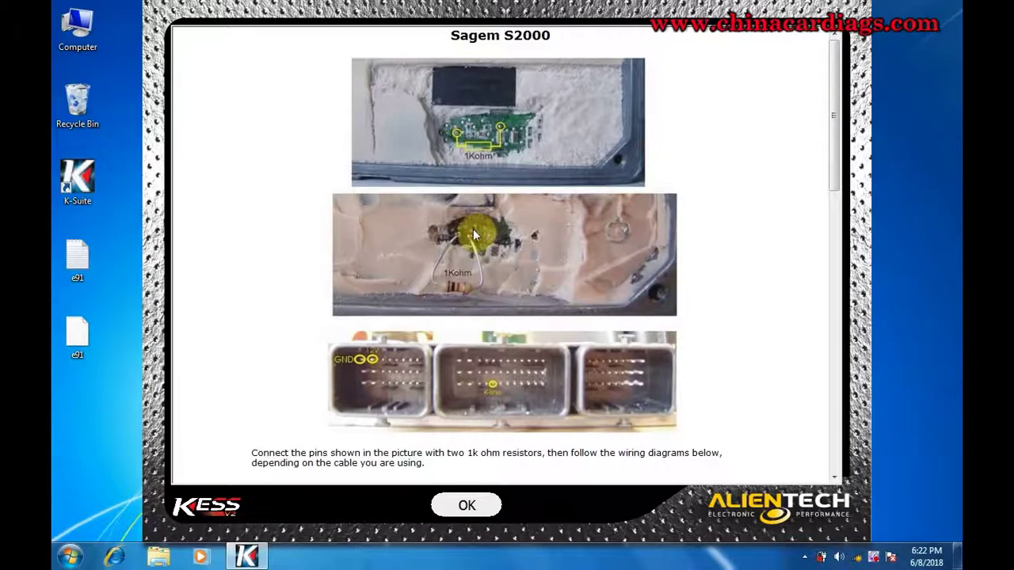
scroll(776, 307, down, 10)
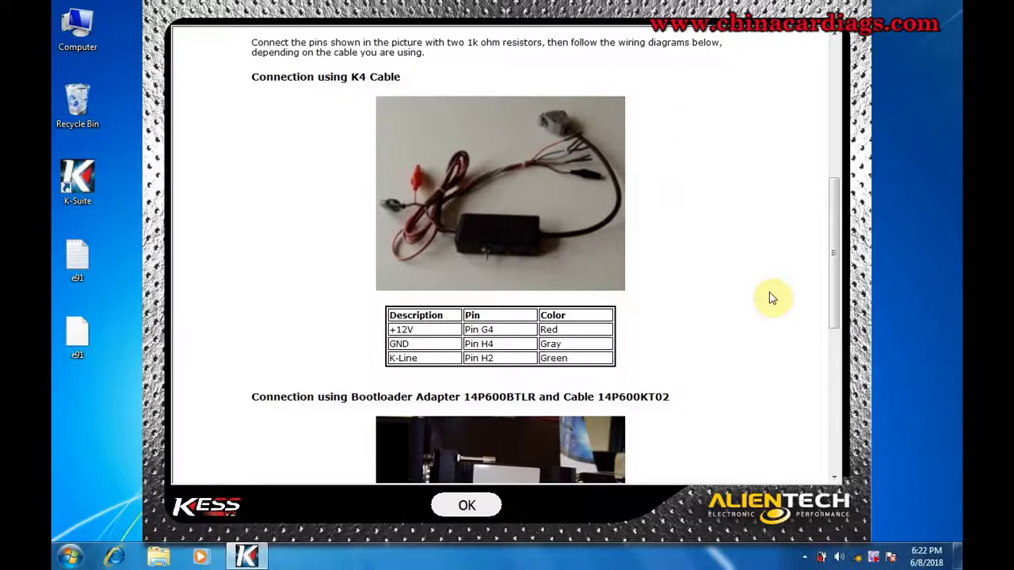
scroll(772, 298, down, 2)
scroll(772, 299, down, 10)
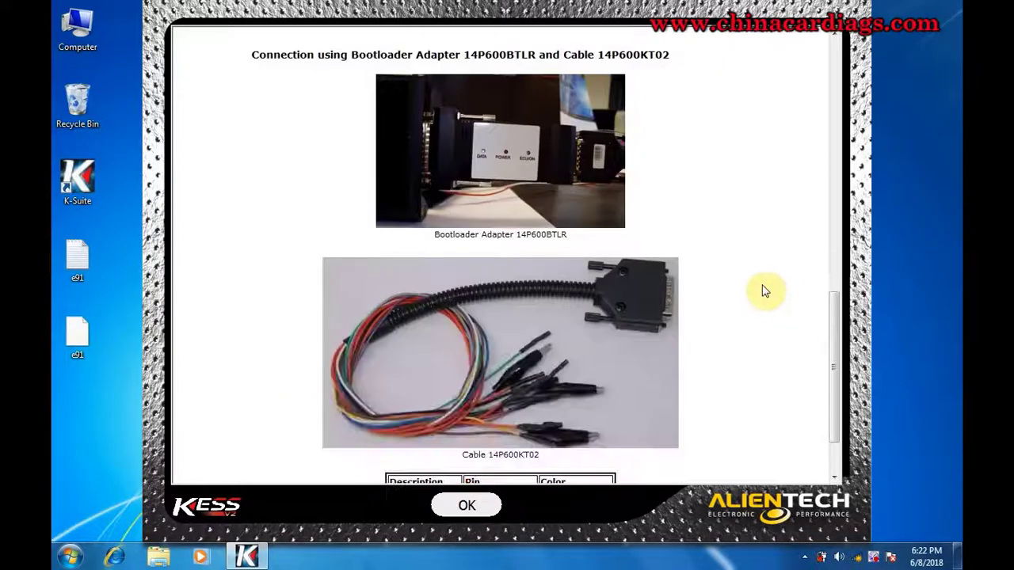
click(467, 507)
click(546, 394)
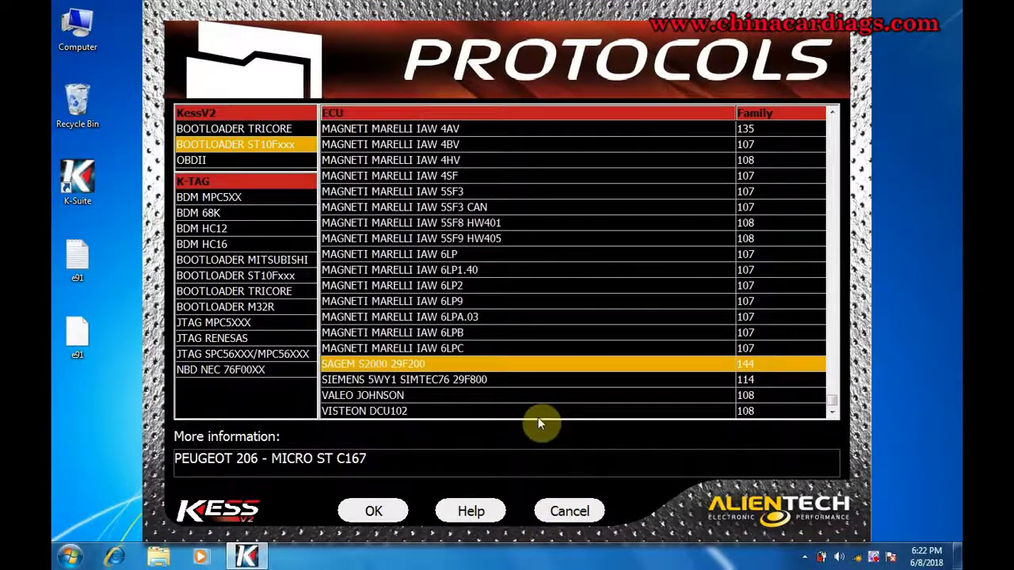
- View the Operating Instructions for MAGNETI MARELLI IAW 5SF9 HW405 down to the final pin table, and return to the ECU list
click(482, 239)
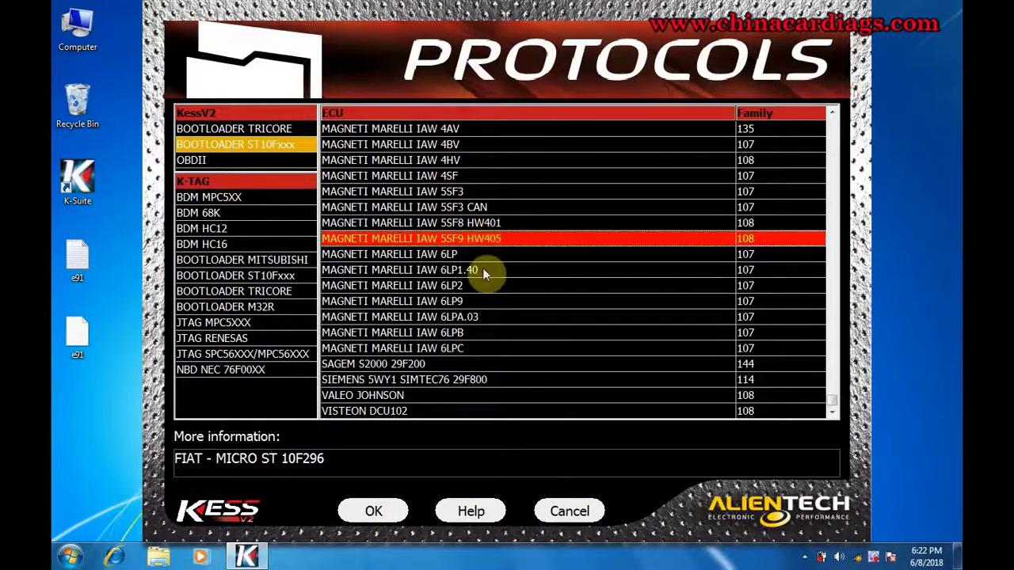
click(492, 516)
click(427, 209)
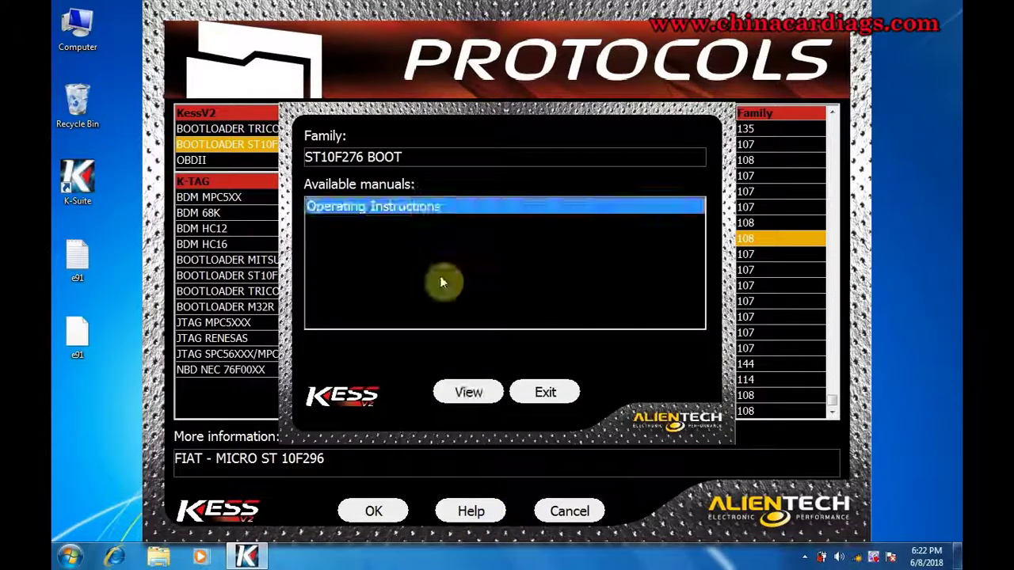
click(468, 392)
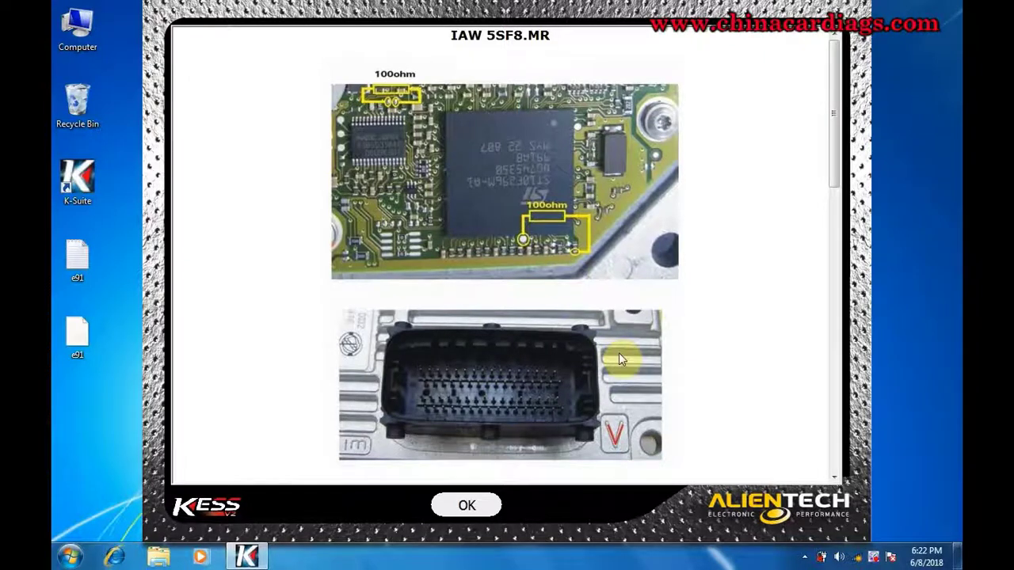
scroll(758, 319, down, 5)
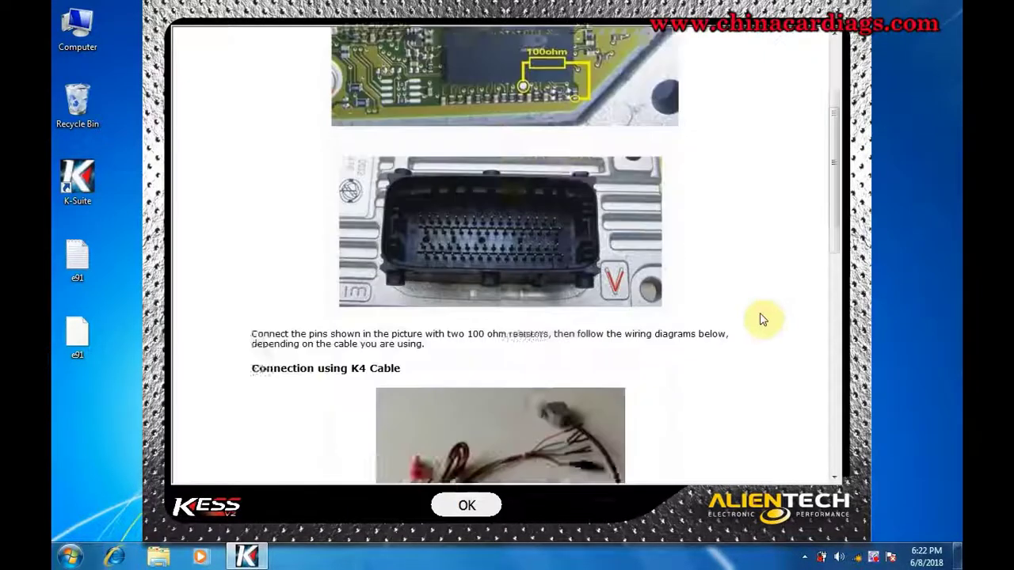
scroll(757, 320, down, 5)
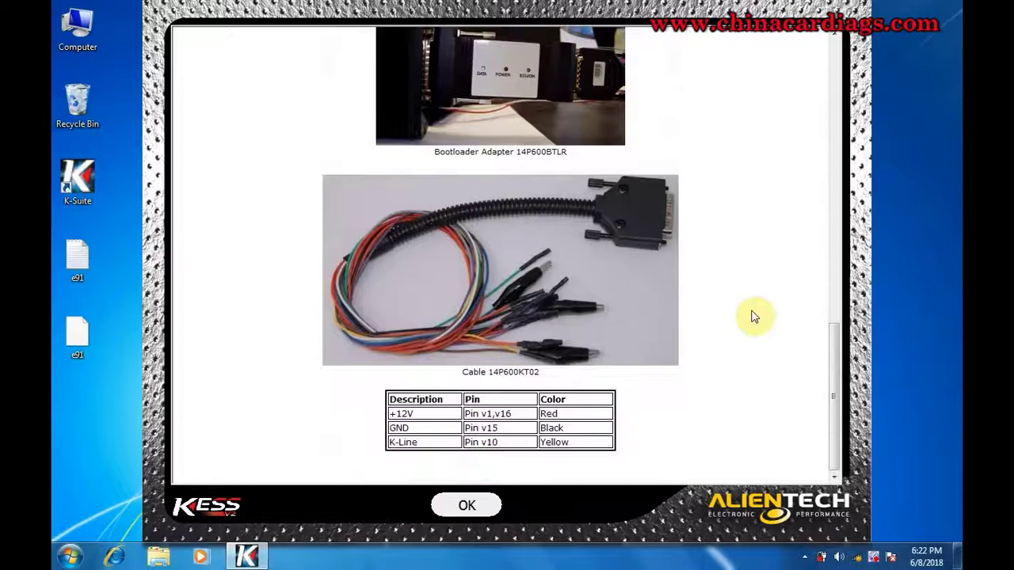
click(467, 507)
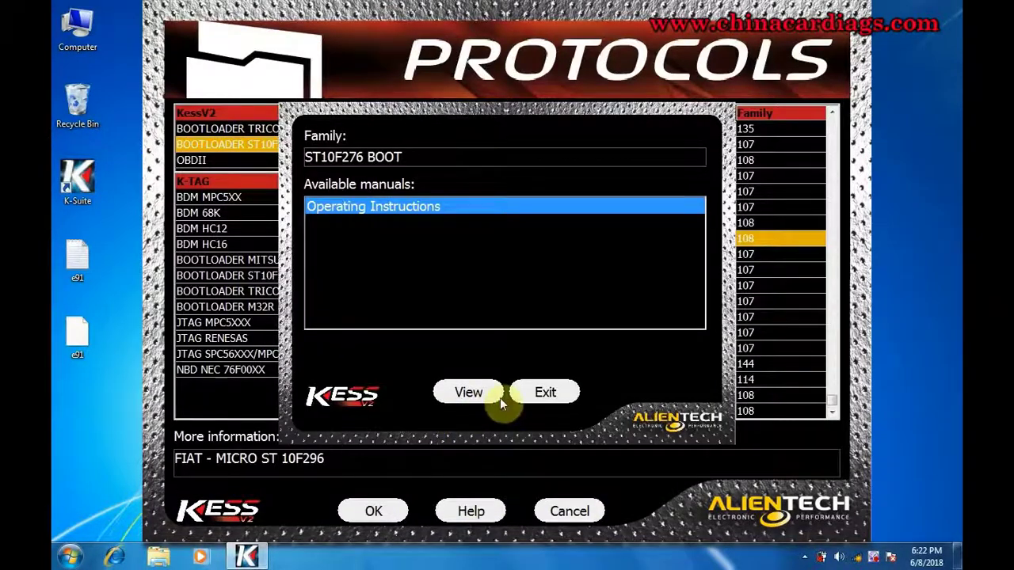
click(539, 392)
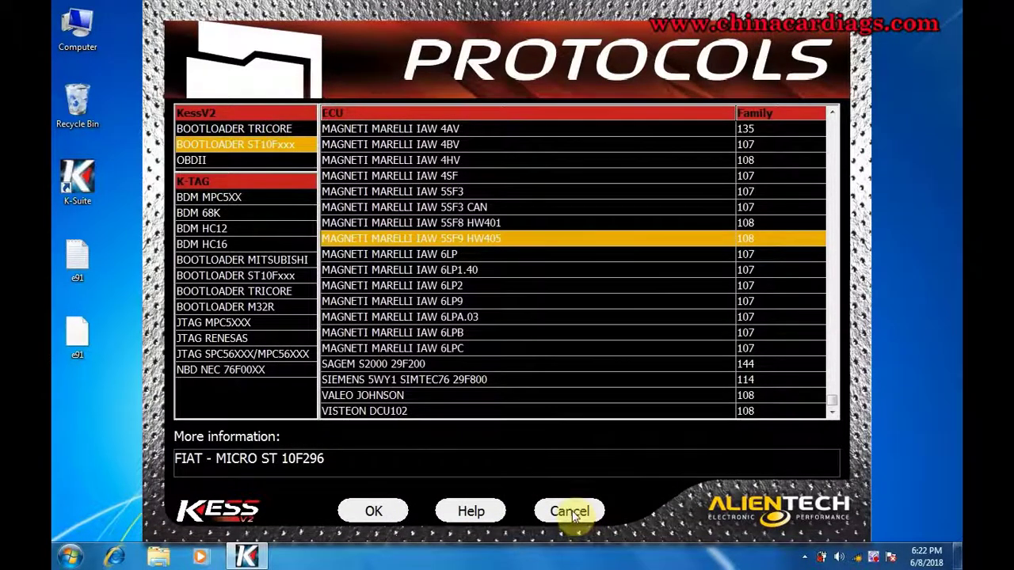